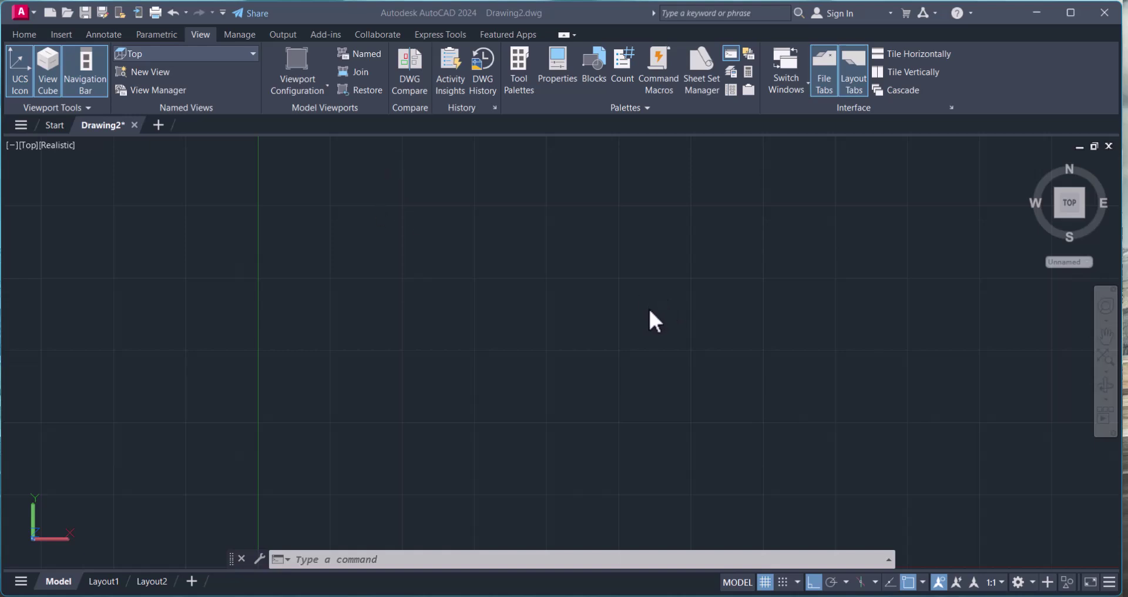
Switch to the 3D Modeling workspace and close the Activity Insights panel.
{"action": "left_click", "coordinate": [1024, 583]}
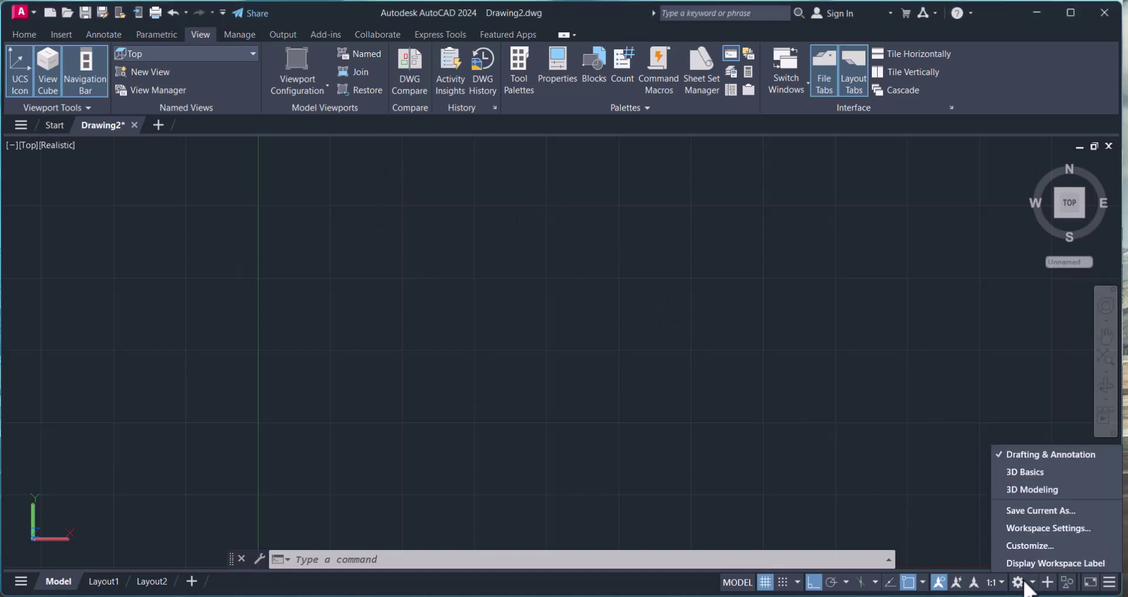
{"action": "left_click", "coordinate": [1019, 490]}
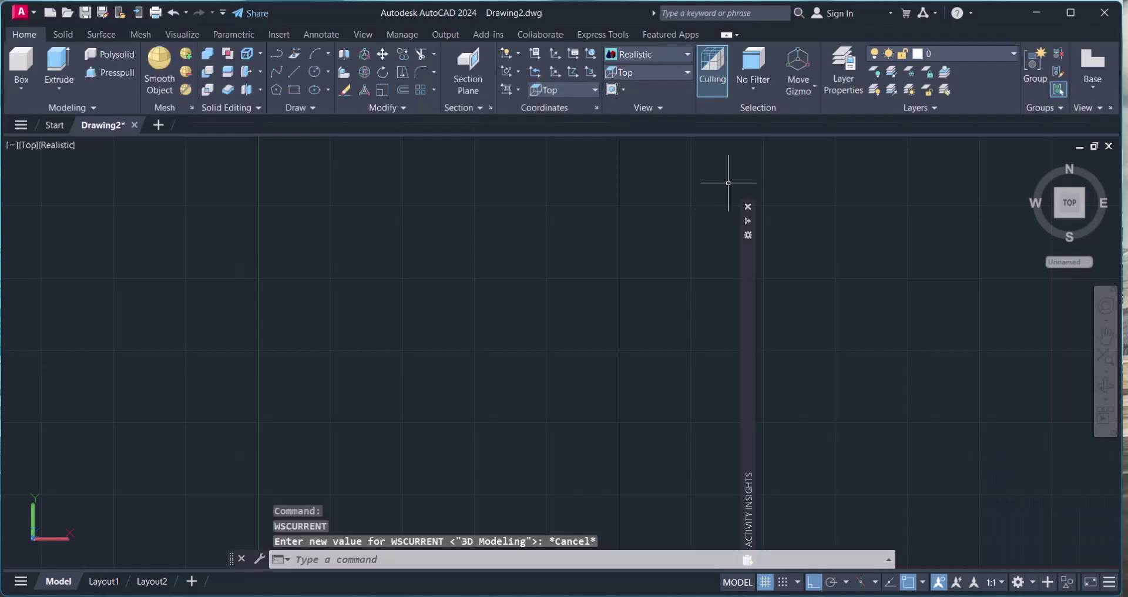
{"action": "left_click", "coordinate": [748, 206]}
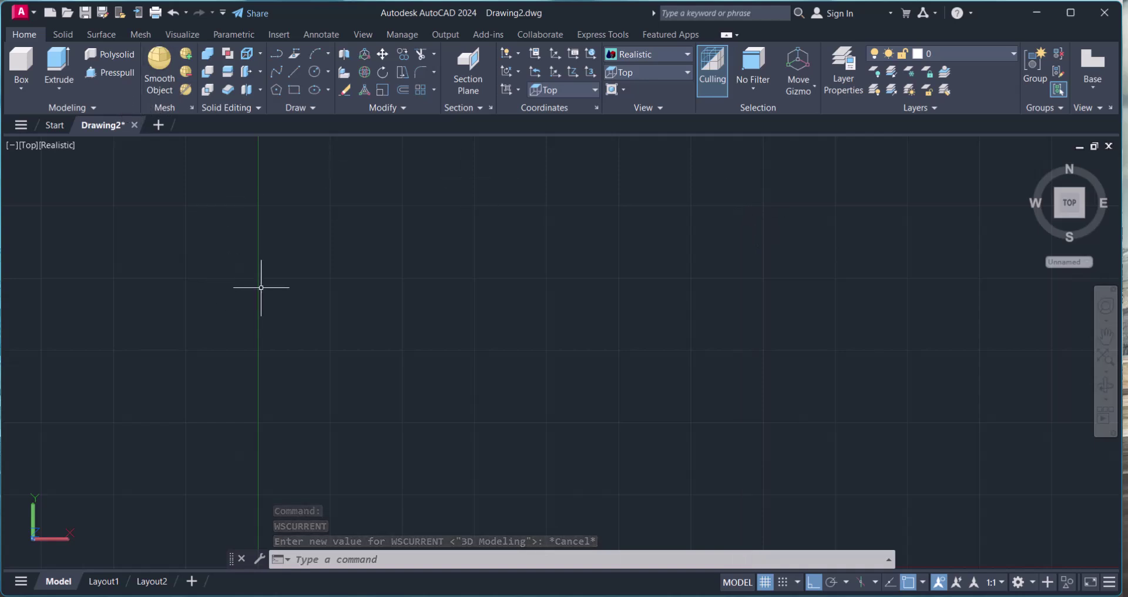
Set the 2D Wireframe visual style and SW Isometric view, and turn the grid off.
{"action": "left_click", "coordinate": [637, 59]}
{"action": "left_click", "coordinate": [650, 82]}
{"action": "left_click", "coordinate": [650, 72]}
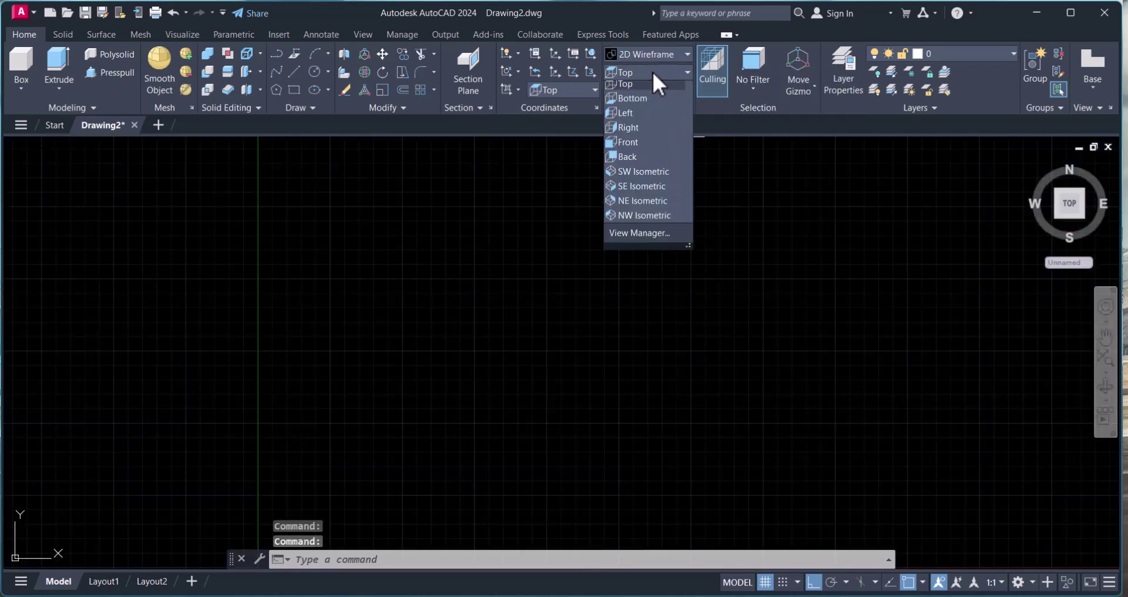
{"action": "left_click", "coordinate": [666, 177]}
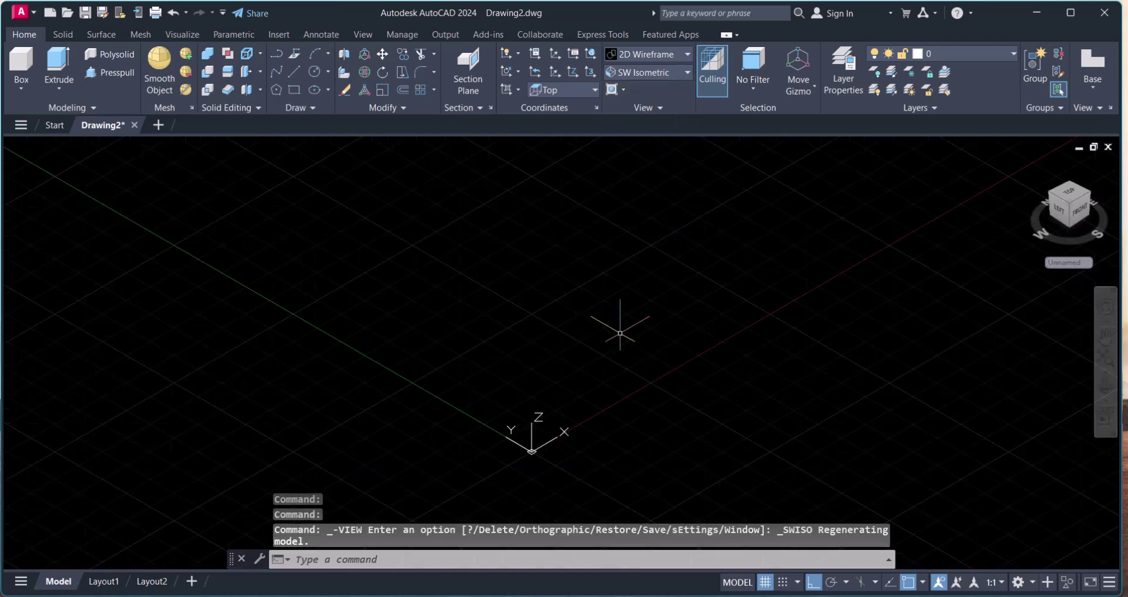
{"action": "scroll", "coordinate": [605, 342], "scroll_direction": "down", "scroll_amount": 3}
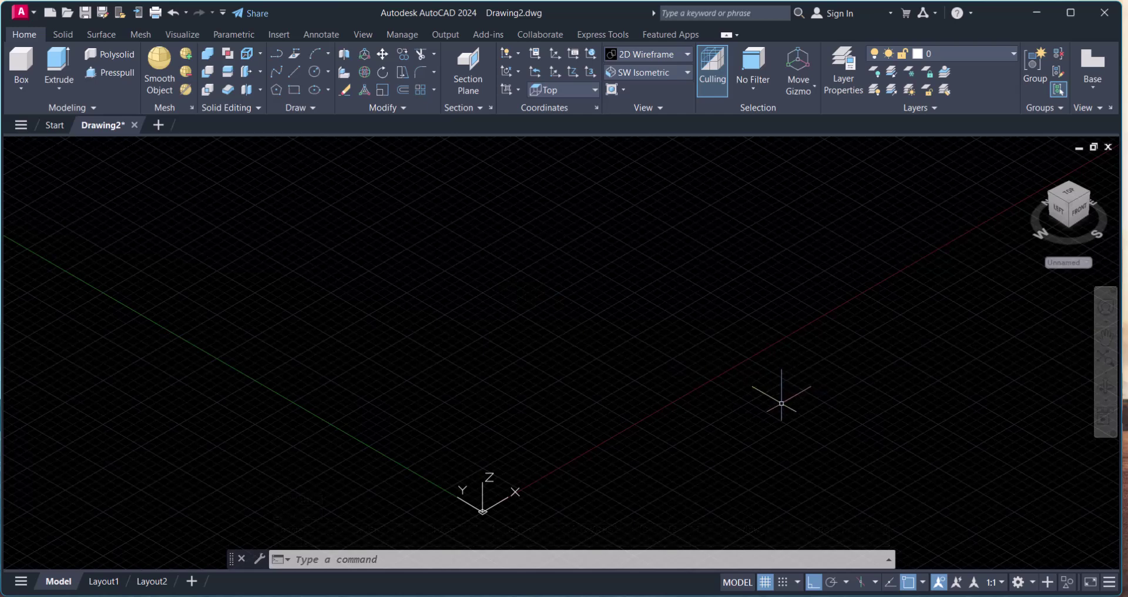
{"action": "key", "text": "F7"}
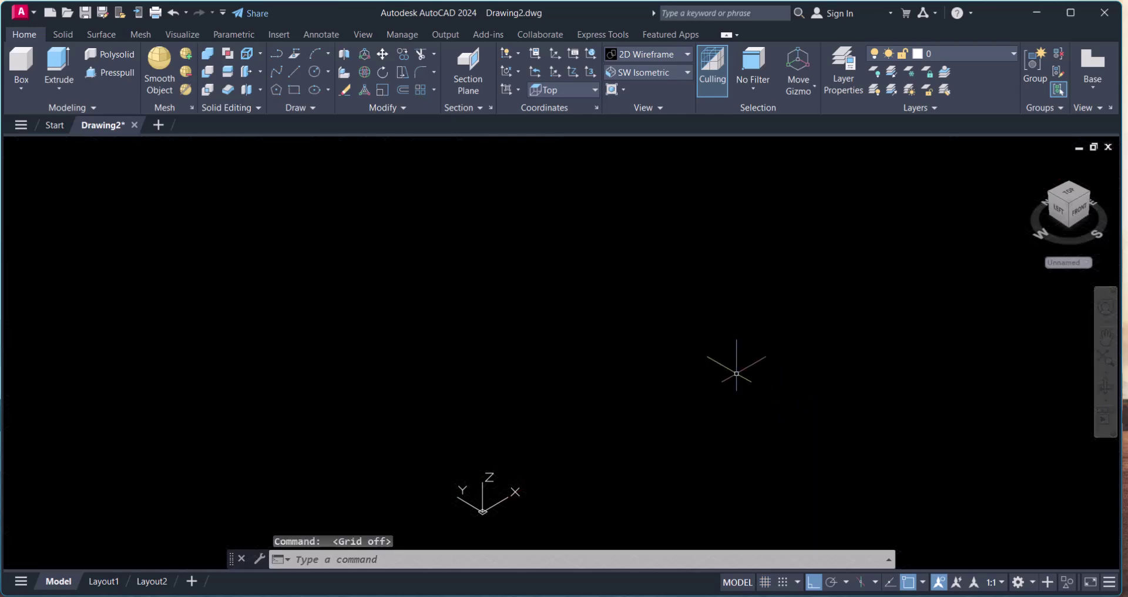
{"action": "key", "text": "Escape"}
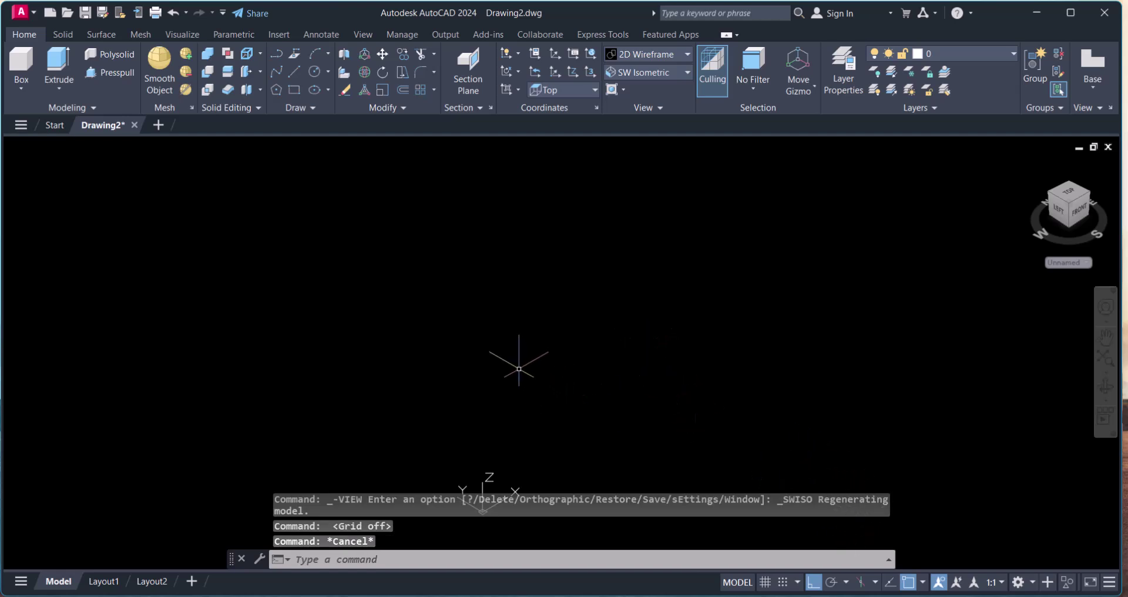
Start the pipe route with a LINE and its first 6000-long segment.
{"action": "type", "text": "l"}
{"action": "key", "text": "Return"}
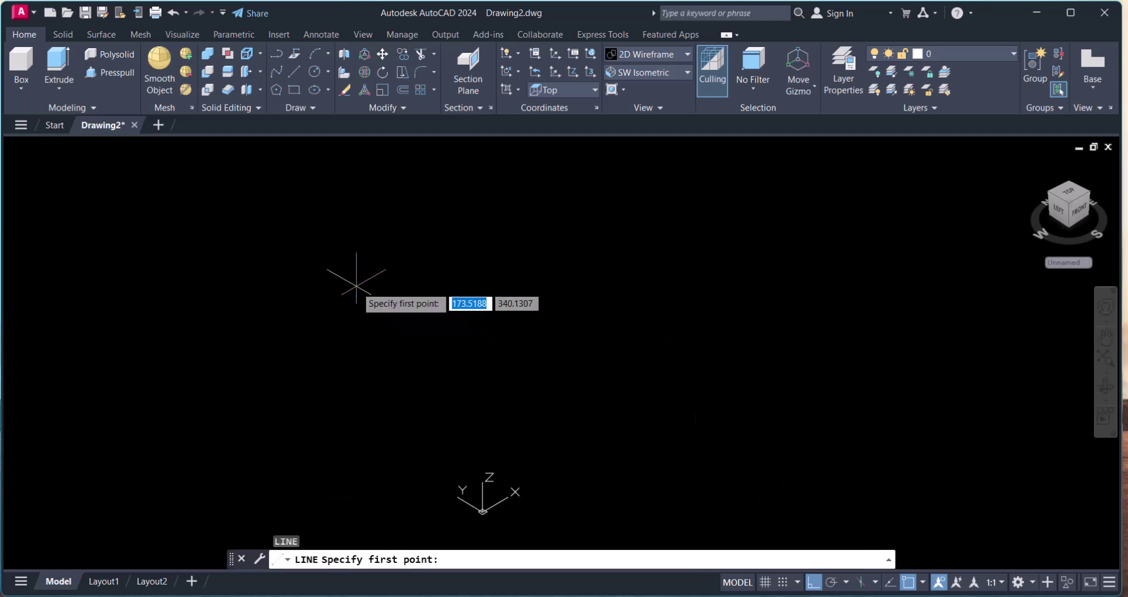
{"action": "left_click", "coordinate": [378, 248]}
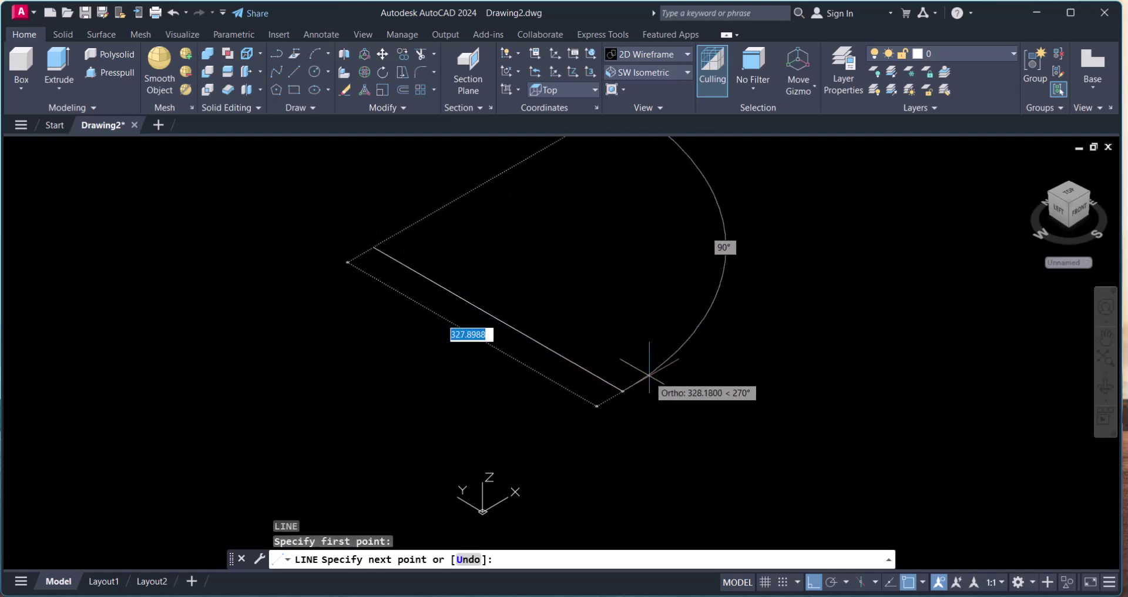
{"action": "scroll", "coordinate": [596, 368], "scroll_direction": "down", "scroll_amount": 2}
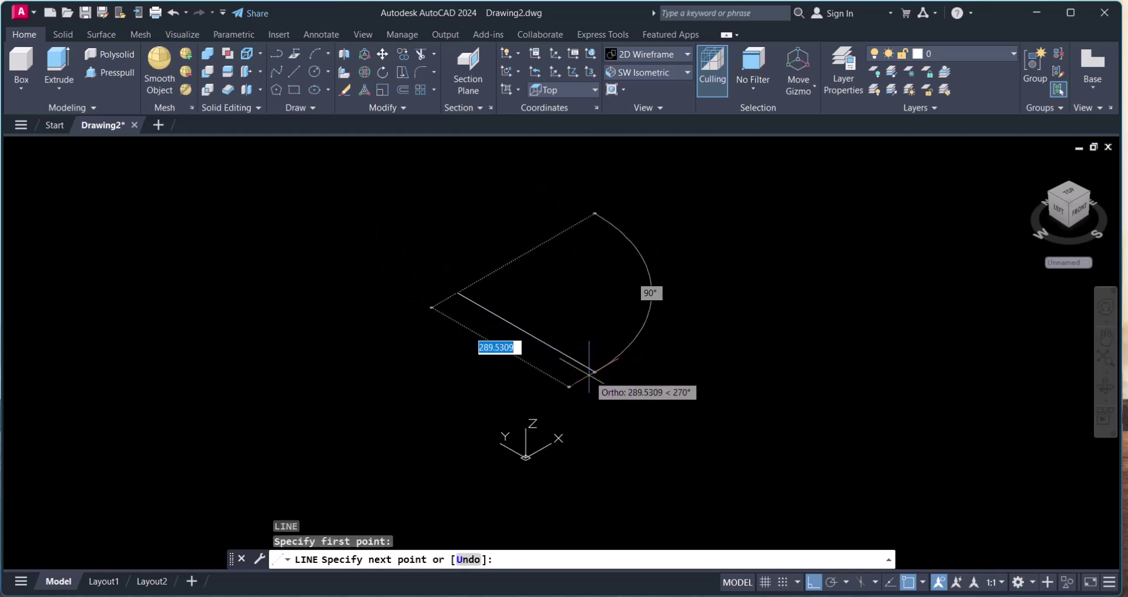
{"action": "type", "text": "100"}
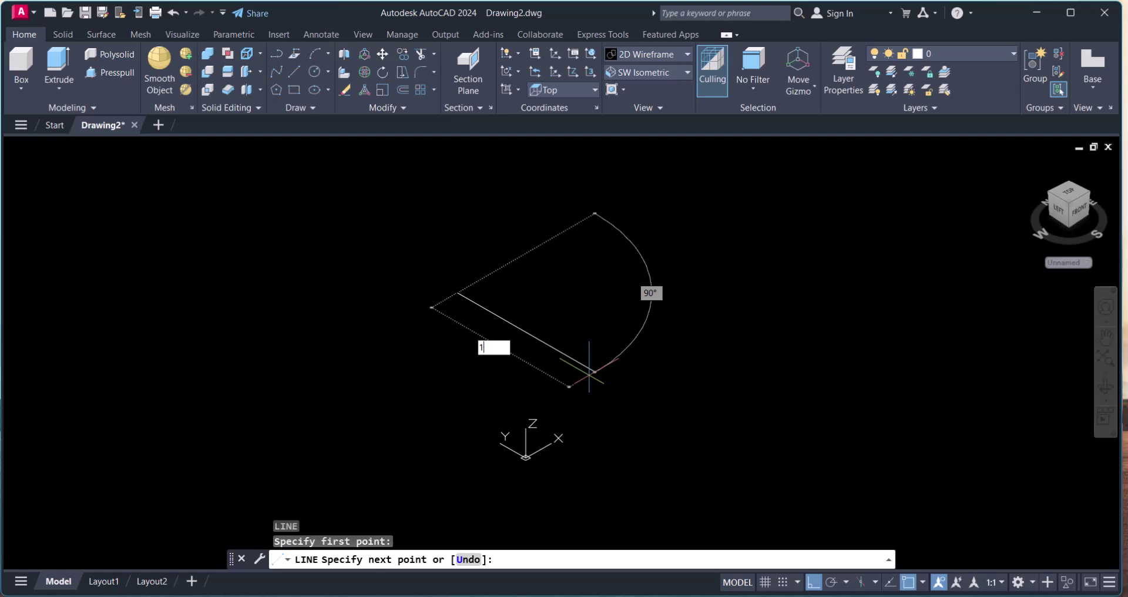
{"action": "key", "text": "Return"}
{"action": "scroll", "coordinate": [590, 371], "scroll_direction": "up", "scroll_amount": 5}
{"action": "scroll", "coordinate": [521, 329], "scroll_direction": "up", "scroll_amount": 3}
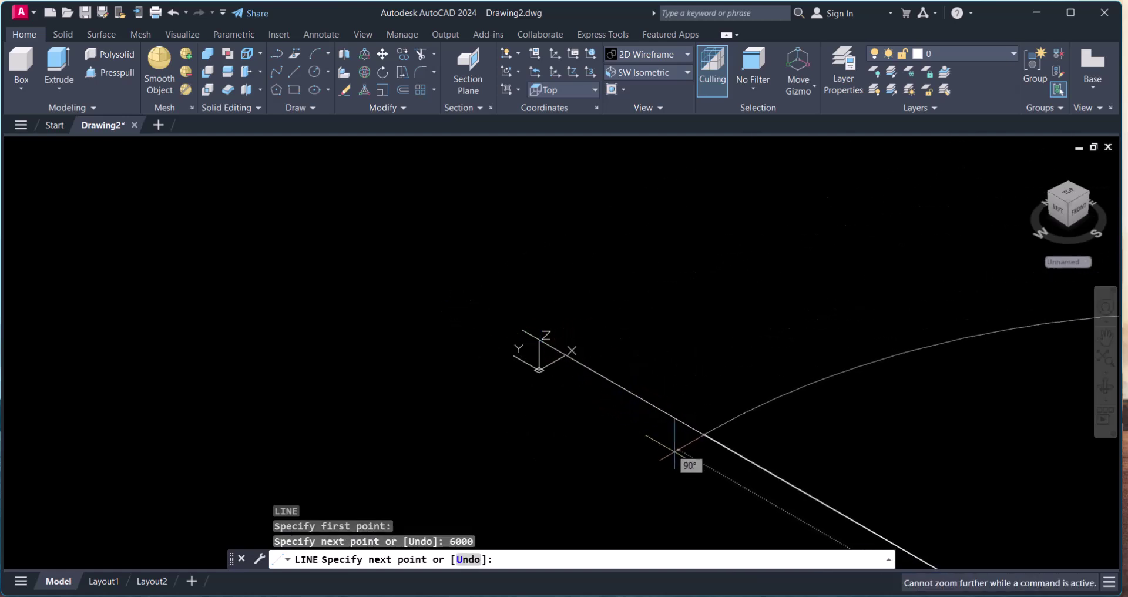
{"action": "key", "text": "Escape"}
{"action": "key", "text": "Escape"}
{"action": "key", "text": "Escape"}
Zoom to extents so the first segment fills the view.
{"action": "type", "text": "z"}
{"action": "key", "text": "Return"}
{"action": "type", "text": "e"}
{"action": "key", "text": "Return"}
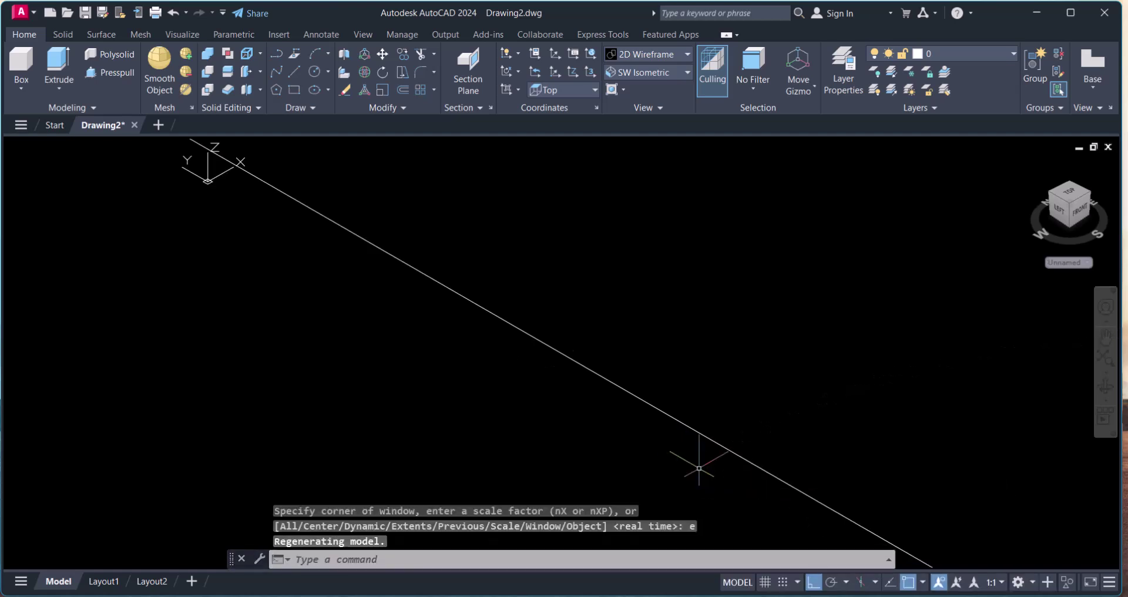
{"action": "scroll", "coordinate": [643, 416], "scroll_direction": "down", "scroll_amount": 3}
Continue the path with a 3000 vertical segment and a 4000 segment.
{"action": "type", "text": "l"}
{"action": "key", "text": "Return"}
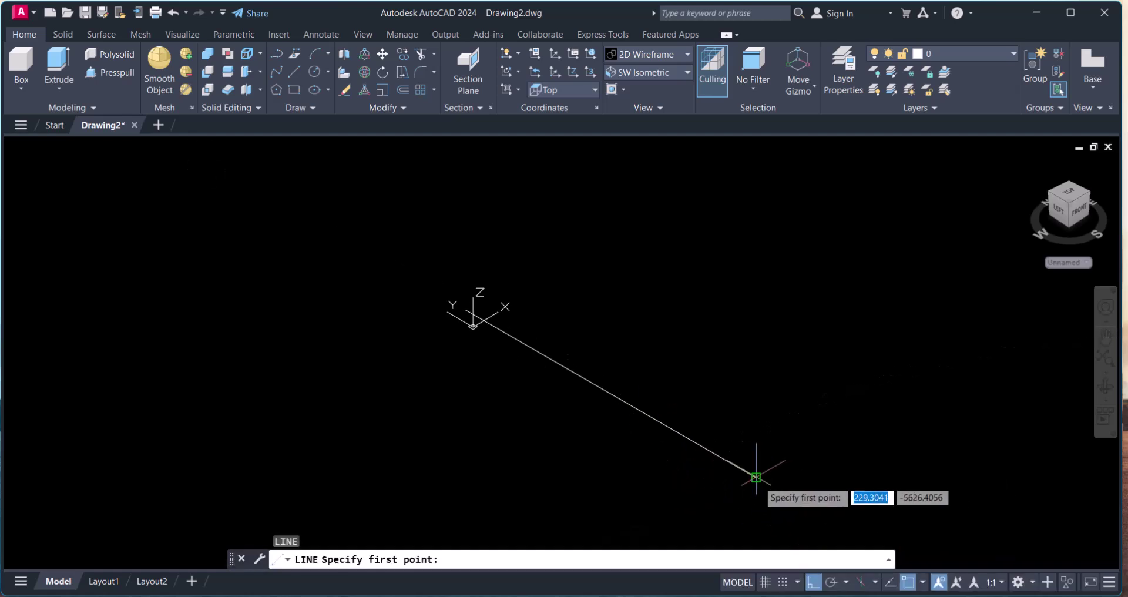
{"action": "left_click", "coordinate": [756, 477]}
{"action": "type", "text": "3000"}
{"action": "key", "text": "Return"}
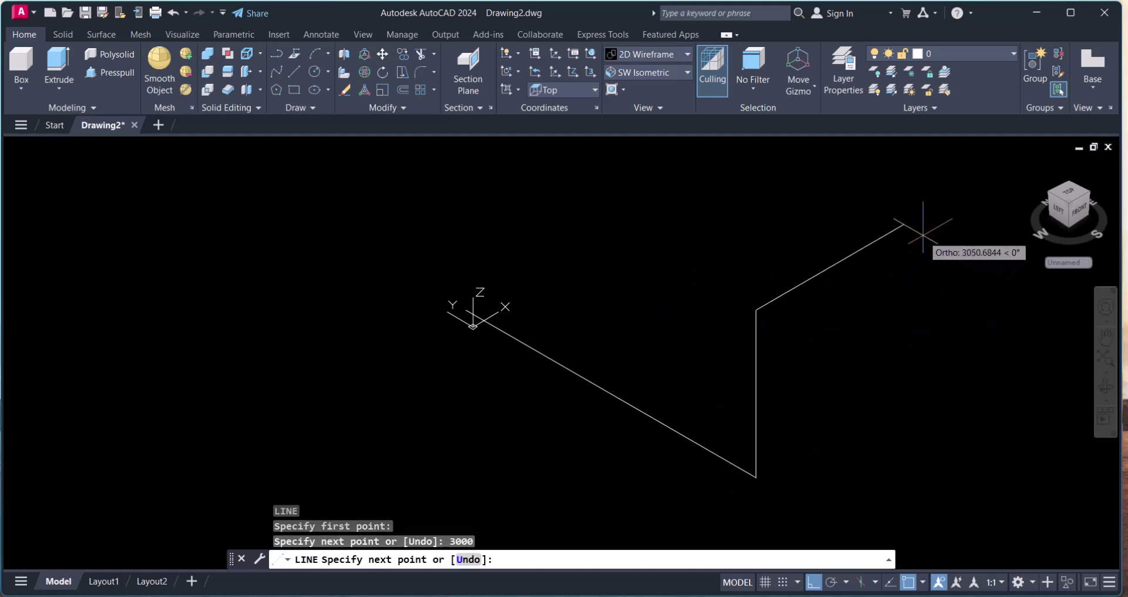
{"action": "type", "text": "4000"}
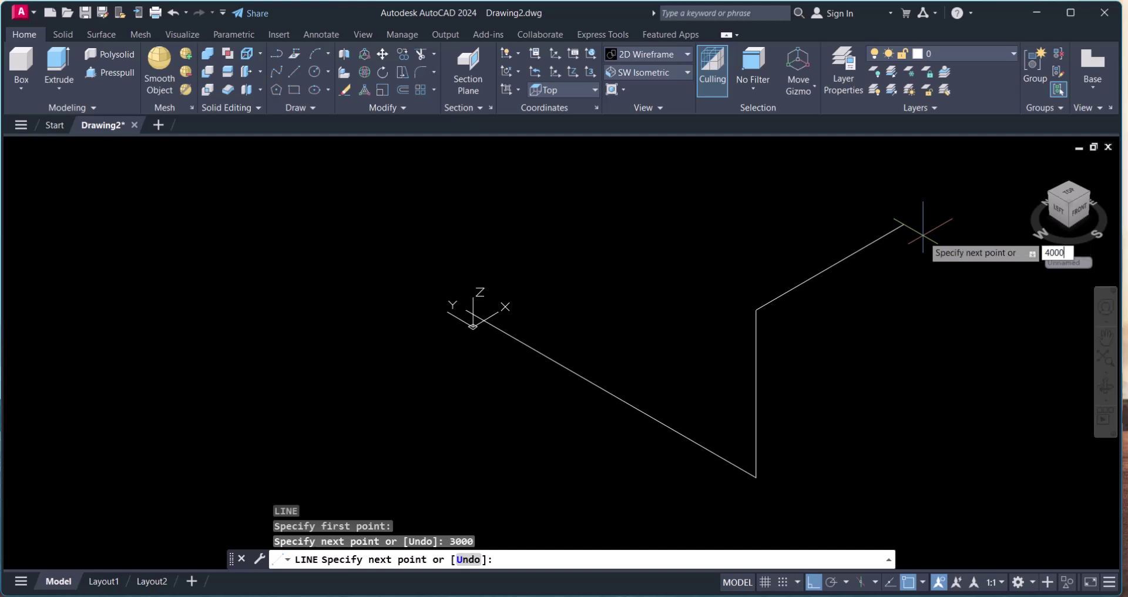
{"action": "key", "text": "Return"}
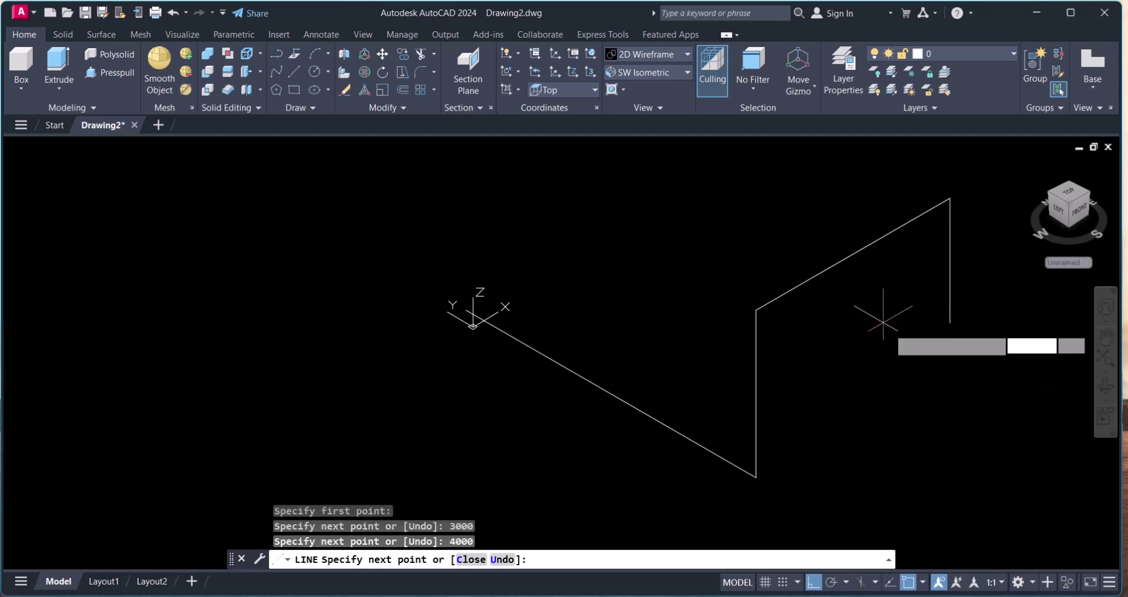
{"action": "scroll", "coordinate": [866, 274], "scroll_direction": "down", "scroll_amount": 2}
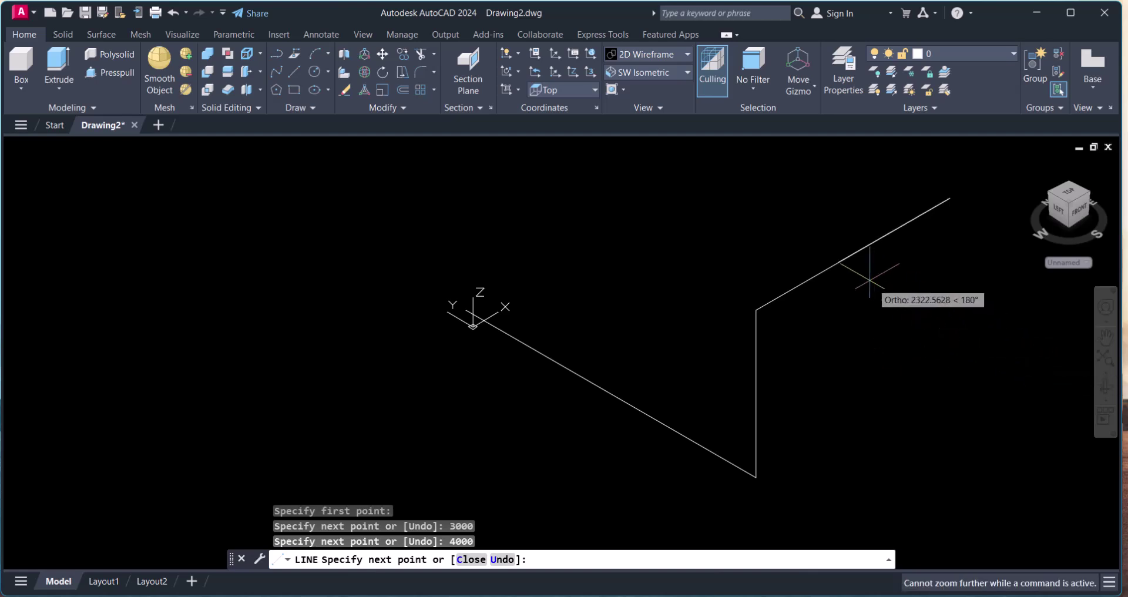
{"action": "middle_click_drag", "start_coordinate": [866, 274], "coordinate": [625, 221]}
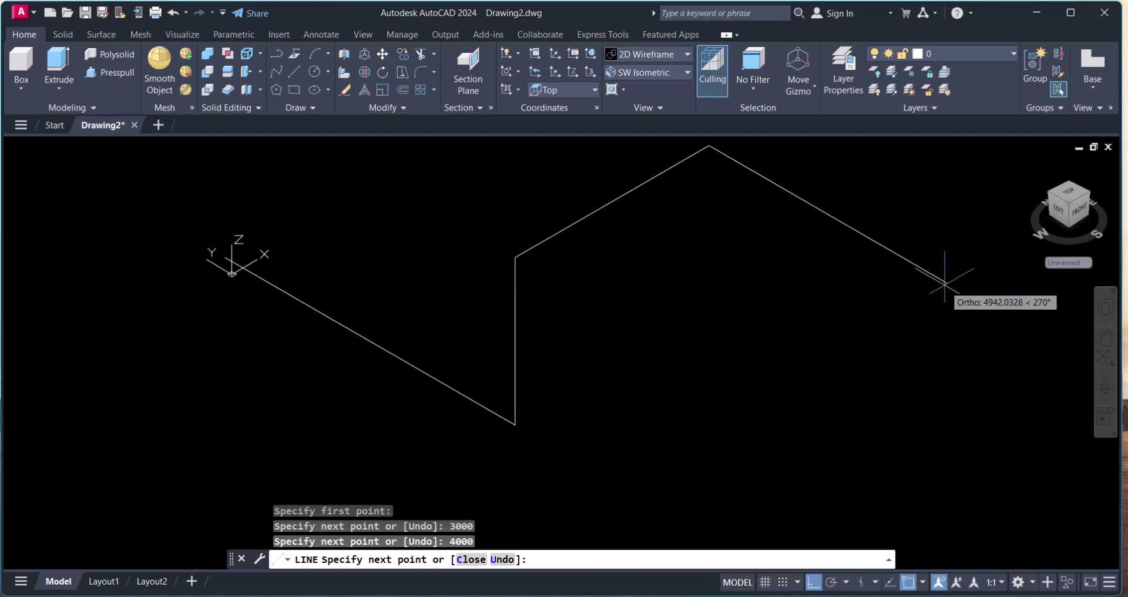
Add the 6000, 4000 and final 3000 segments, then recentre the finished path.
{"action": "type", "text": "6000"}
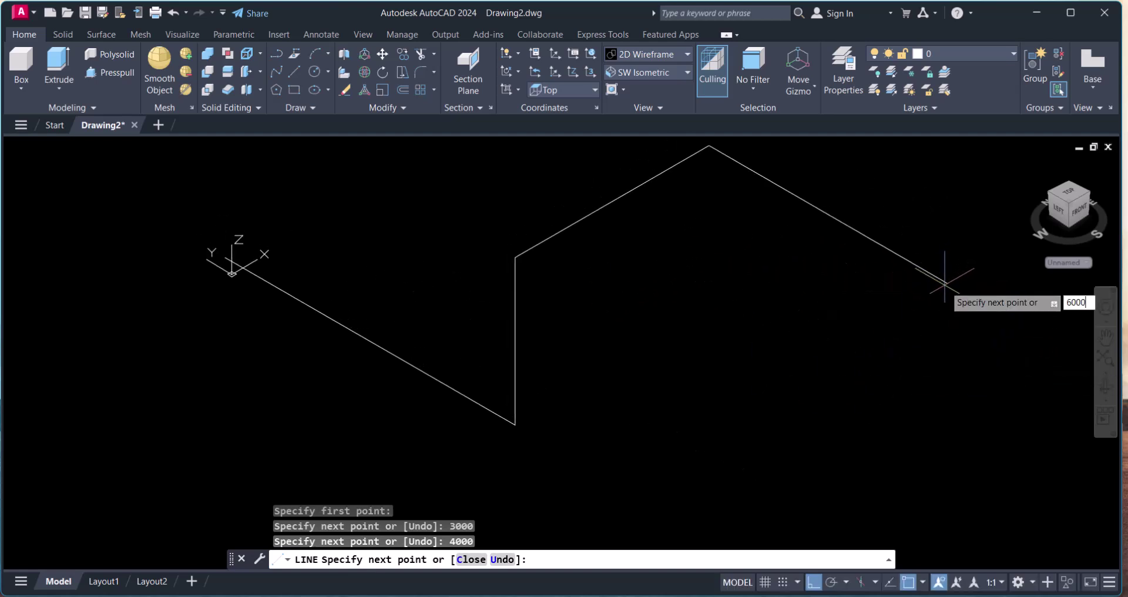
{"action": "key", "text": "Return"}
{"action": "scroll", "coordinate": [822, 329], "scroll_direction": "down", "scroll_amount": 1}
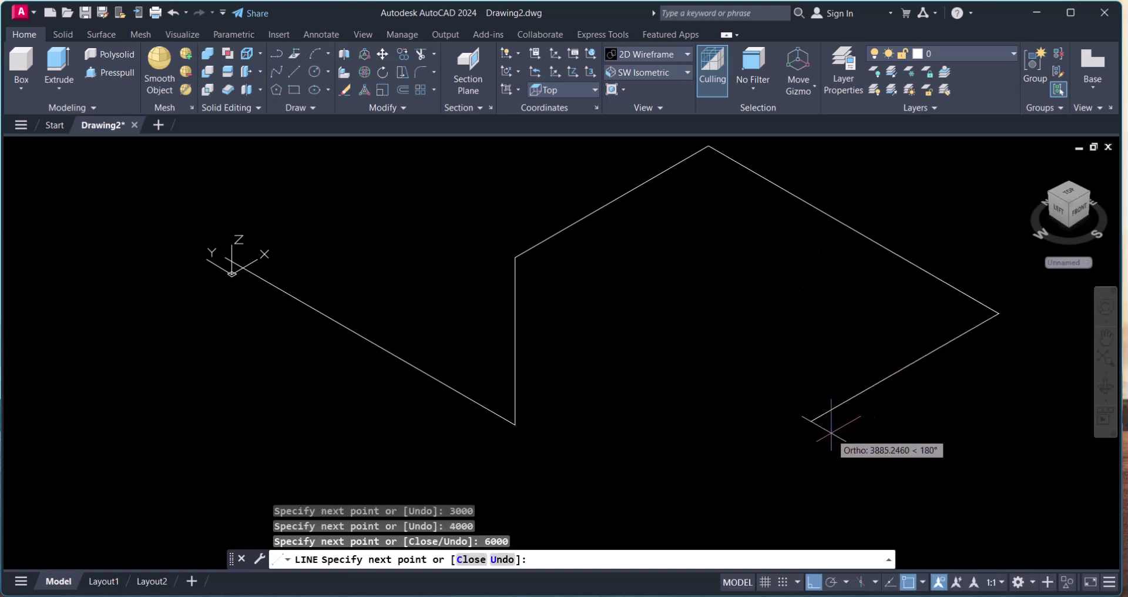
{"action": "type", "text": "4000"}
{"action": "key", "text": "Return"}
{"action": "scroll", "coordinate": [846, 429], "scroll_direction": "down", "scroll_amount": 1}
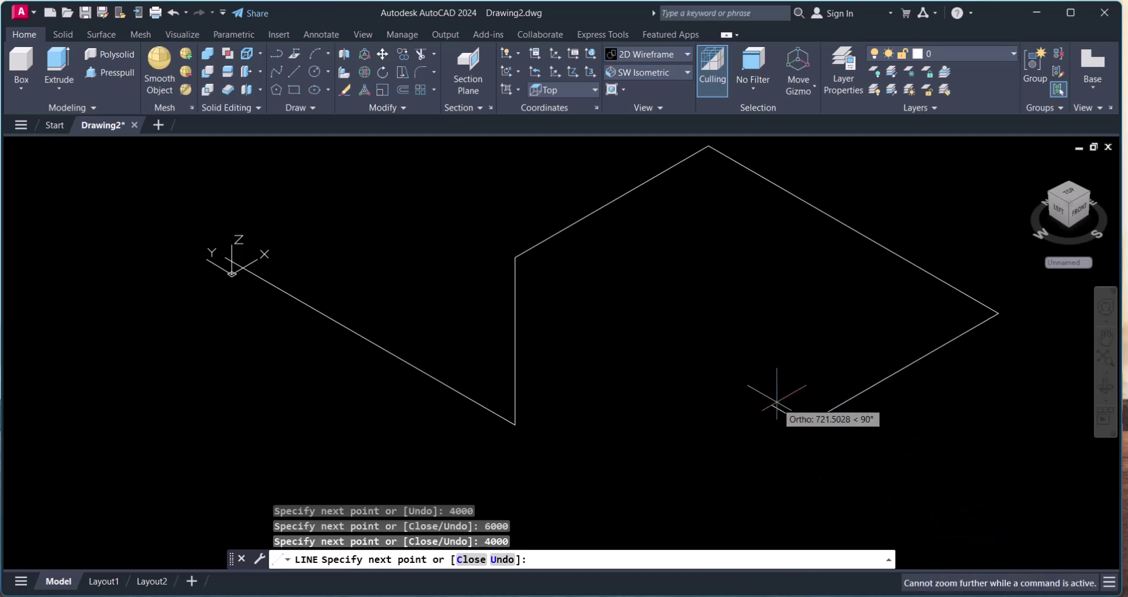
{"action": "type", "text": "3000"}
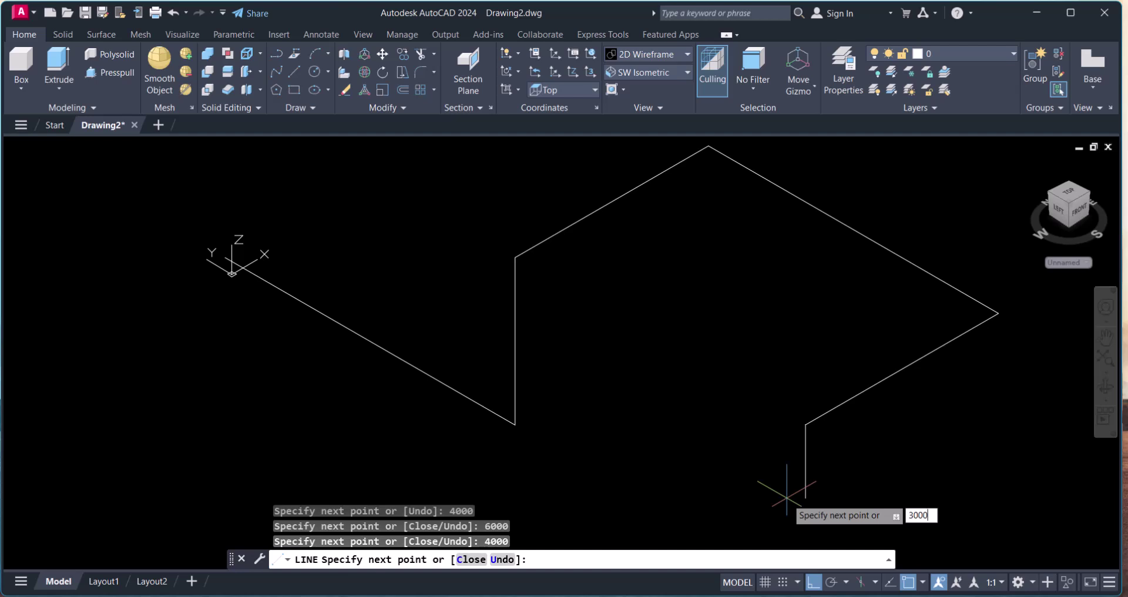
{"action": "key", "text": "Return"}
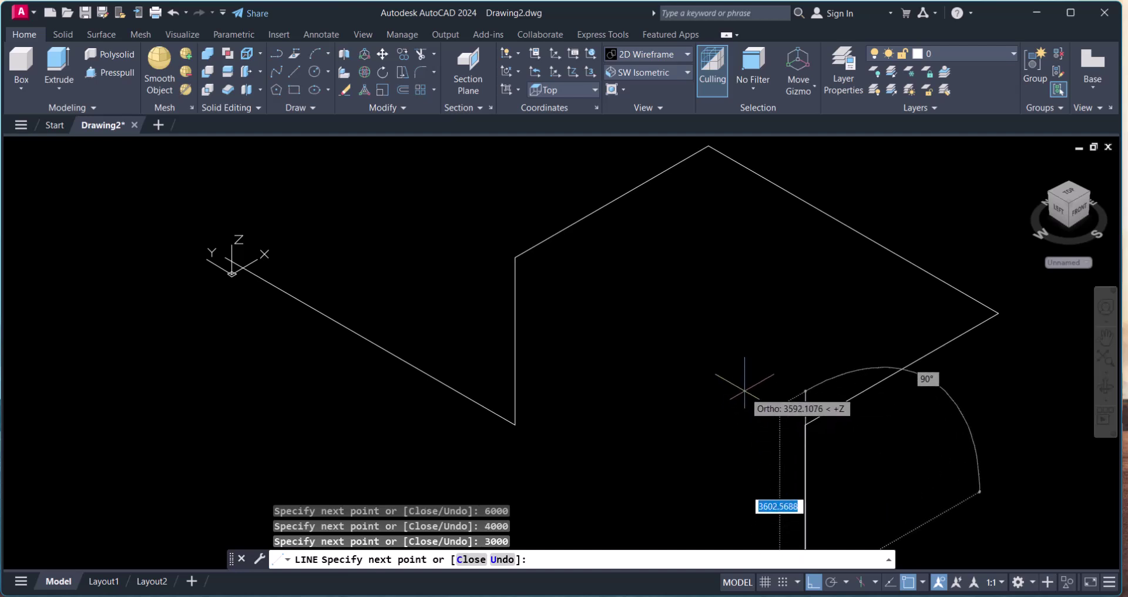
{"action": "scroll", "coordinate": [737, 372], "scroll_direction": "down", "scroll_amount": 1}
{"action": "key", "text": "Escape"}
{"action": "scroll", "coordinate": [730, 361], "scroll_direction": "down", "scroll_amount": 3}
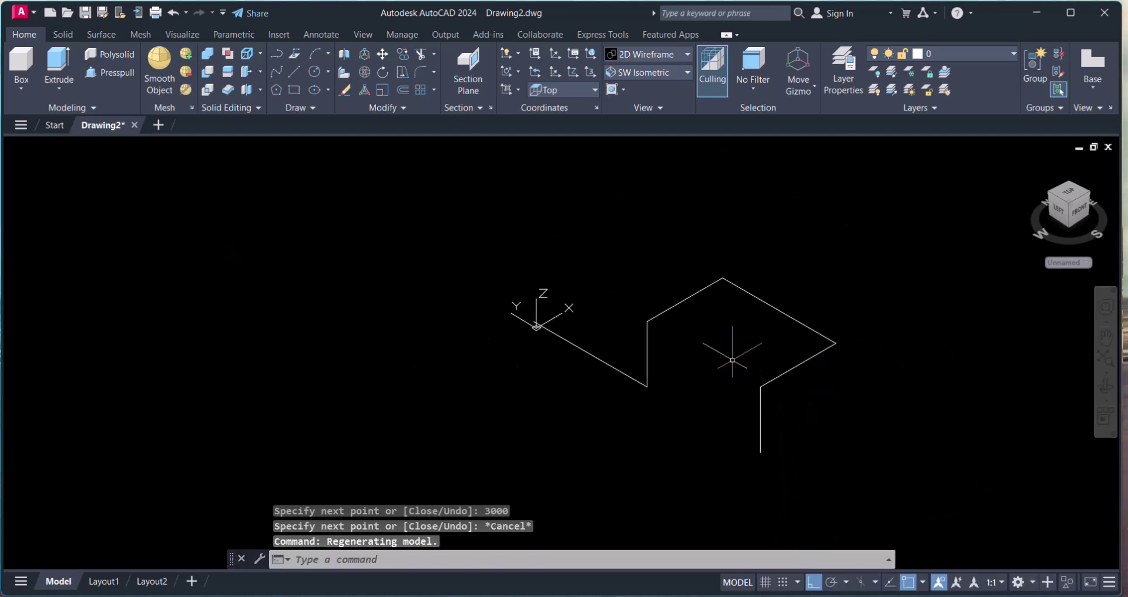
{"action": "scroll", "coordinate": [667, 346], "scroll_direction": "up", "scroll_amount": 3}
{"action": "middle_click_drag", "start_coordinate": [667, 346], "coordinate": [551, 320]}
{"action": "scroll", "coordinate": [528, 302], "scroll_direction": "down", "scroll_amount": 2}
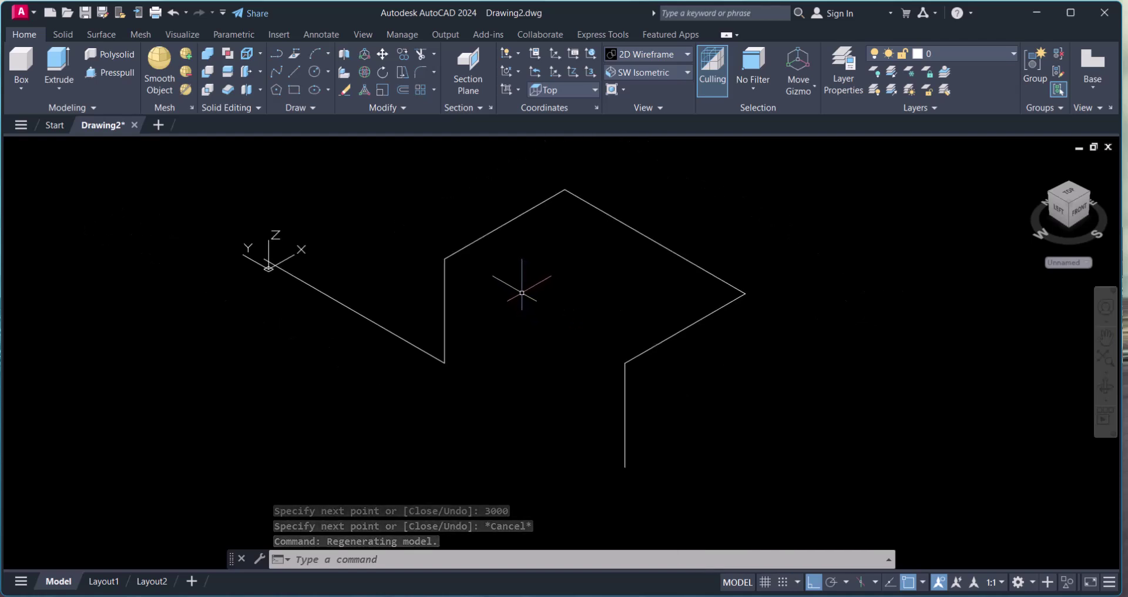
{"action": "scroll", "coordinate": [460, 255], "scroll_direction": "up", "scroll_amount": 2}
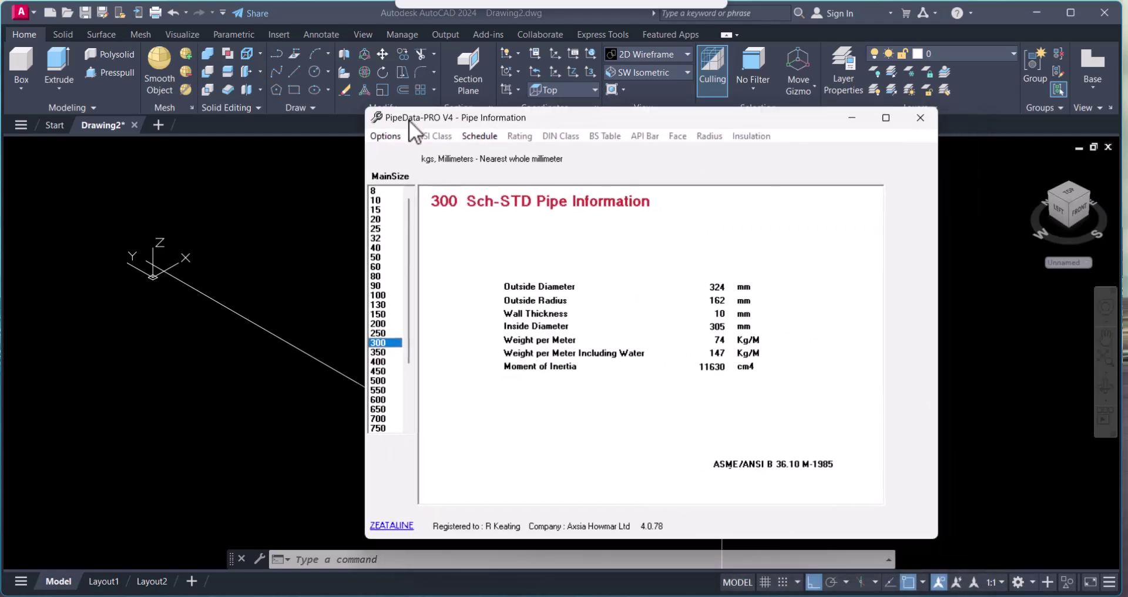
Read the 457 mm bend size for the 300 mm Sch-40 LR 90° elbow in PipeData-PRO.
{"action": "left_click_drag", "start_coordinate": [409, 120], "coordinate": [320, 108]}
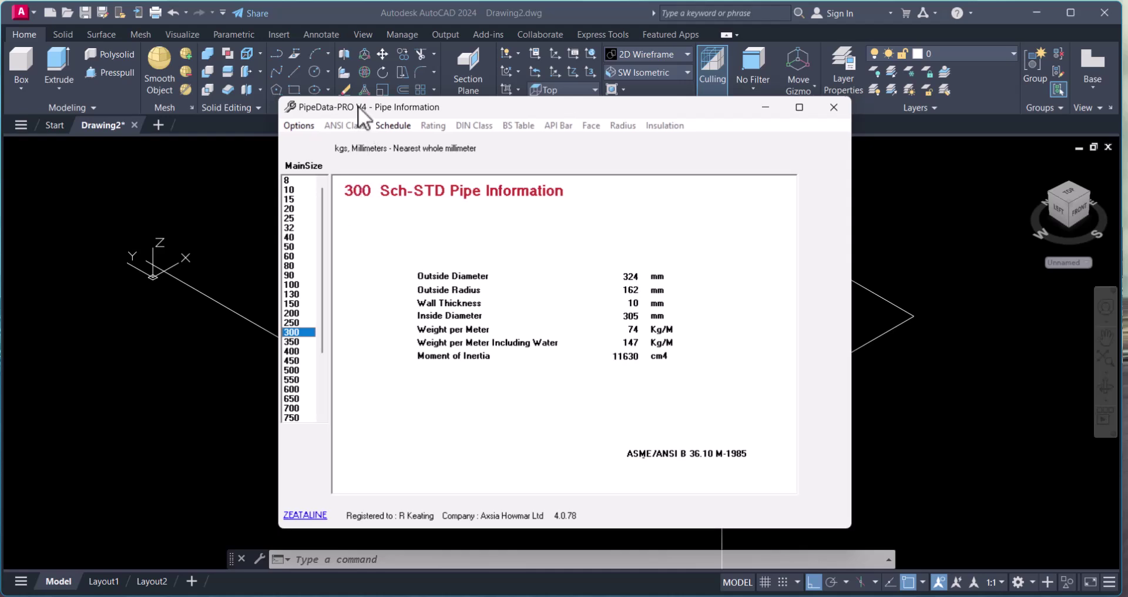
{"action": "left_click_drag", "start_coordinate": [360, 106], "coordinate": [493, 136]}
{"action": "left_click", "coordinate": [429, 155]}
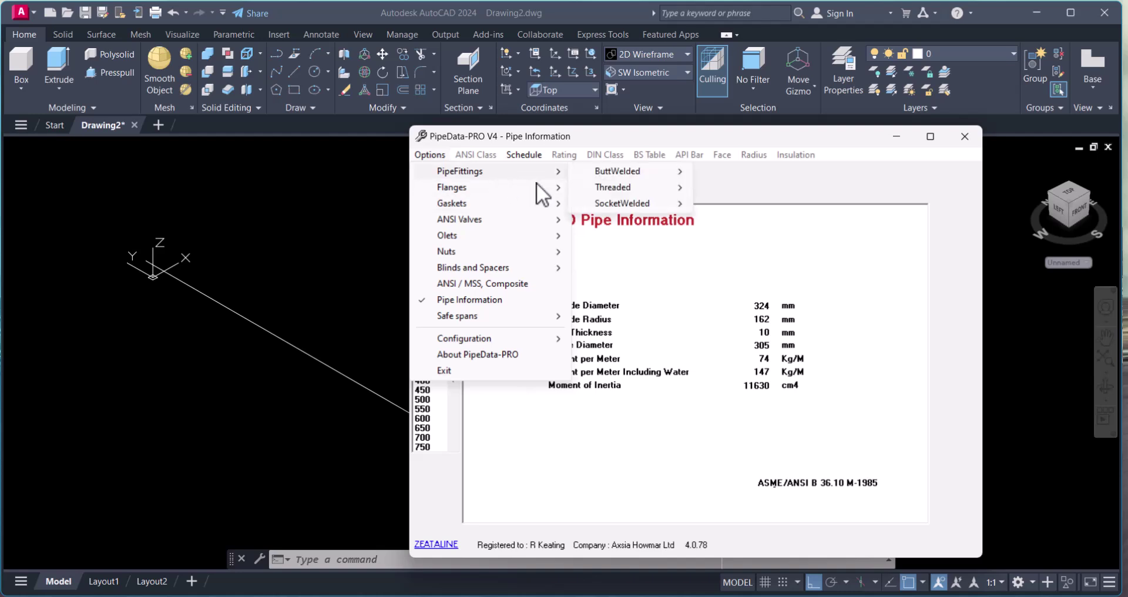
{"action": "mouse_move", "coordinate": [617, 171]}
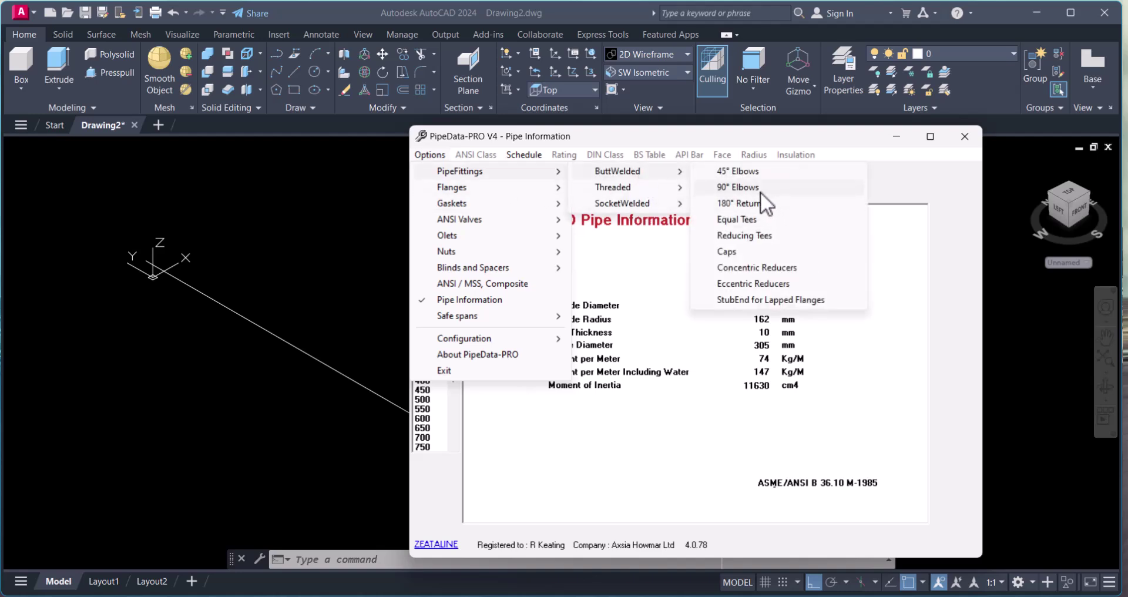
{"action": "left_click", "coordinate": [759, 188]}
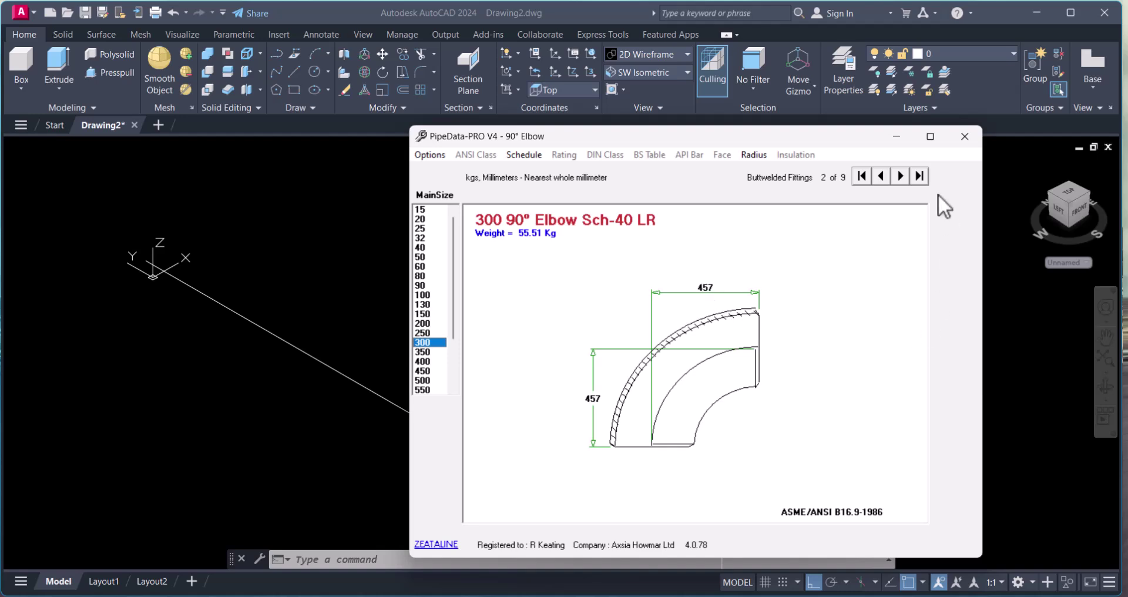
{"action": "left_click", "coordinate": [1042, 351]}
Start FILLET and set the fillet radius to 457.
{"action": "key", "text": "Escape"}
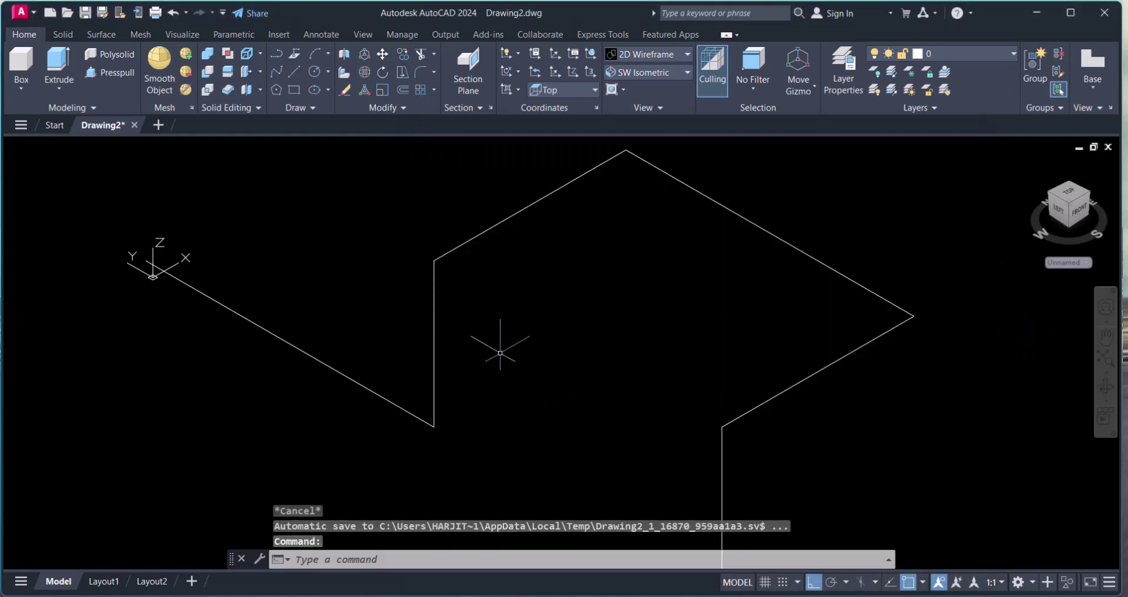
{"action": "type", "text": "f"}
{"action": "key", "text": "Return"}
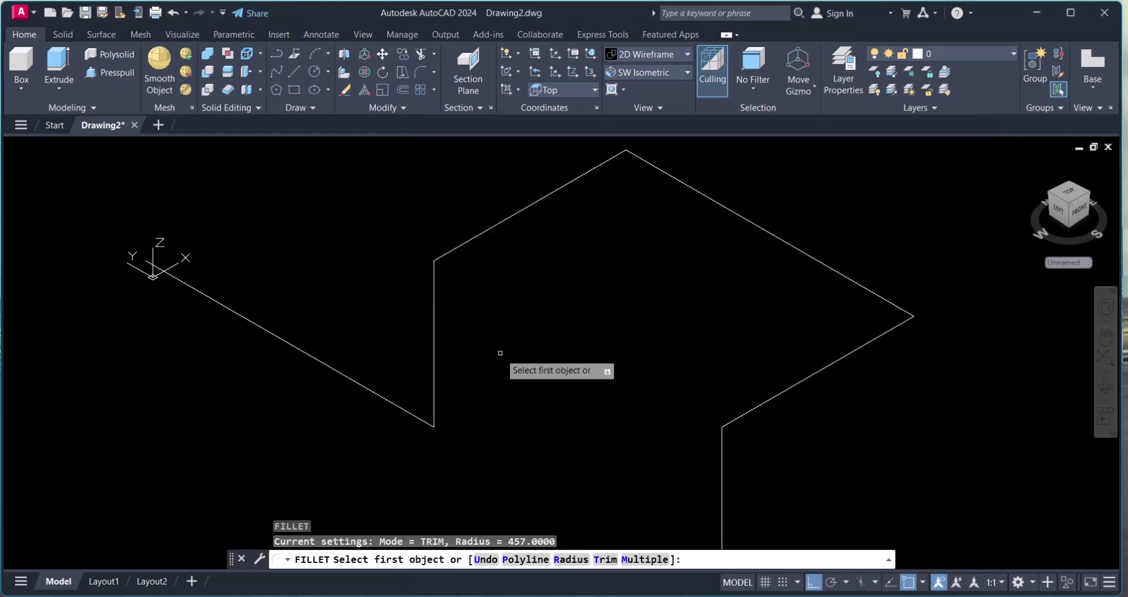
{"action": "type", "text": "R"}
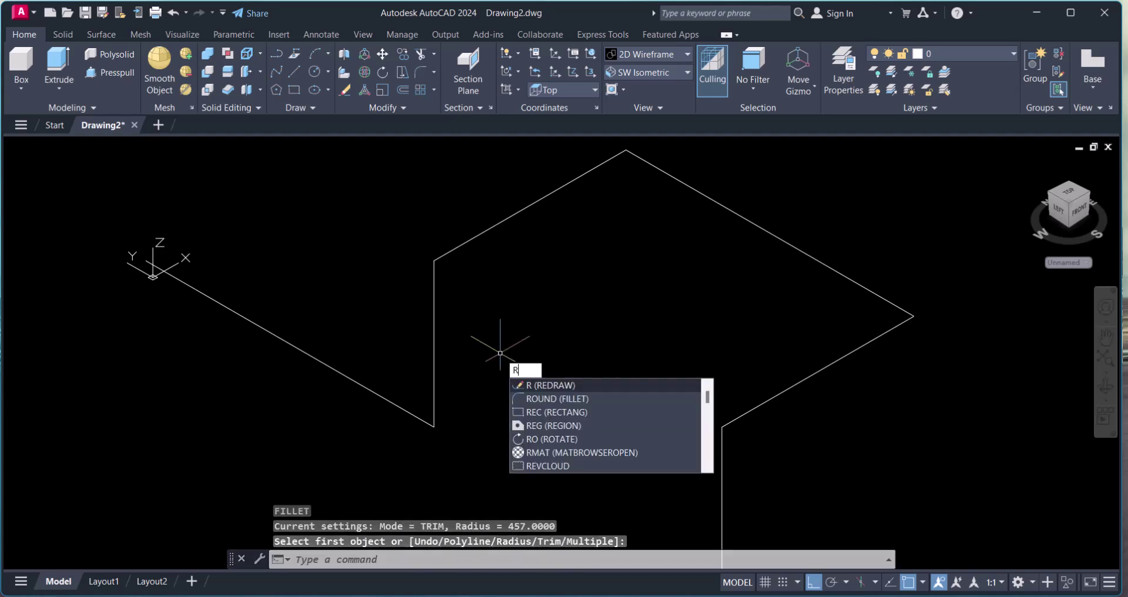
{"action": "key", "text": "Return"}
{"action": "key", "text": "Escape"}
{"action": "key", "text": "Escape"}
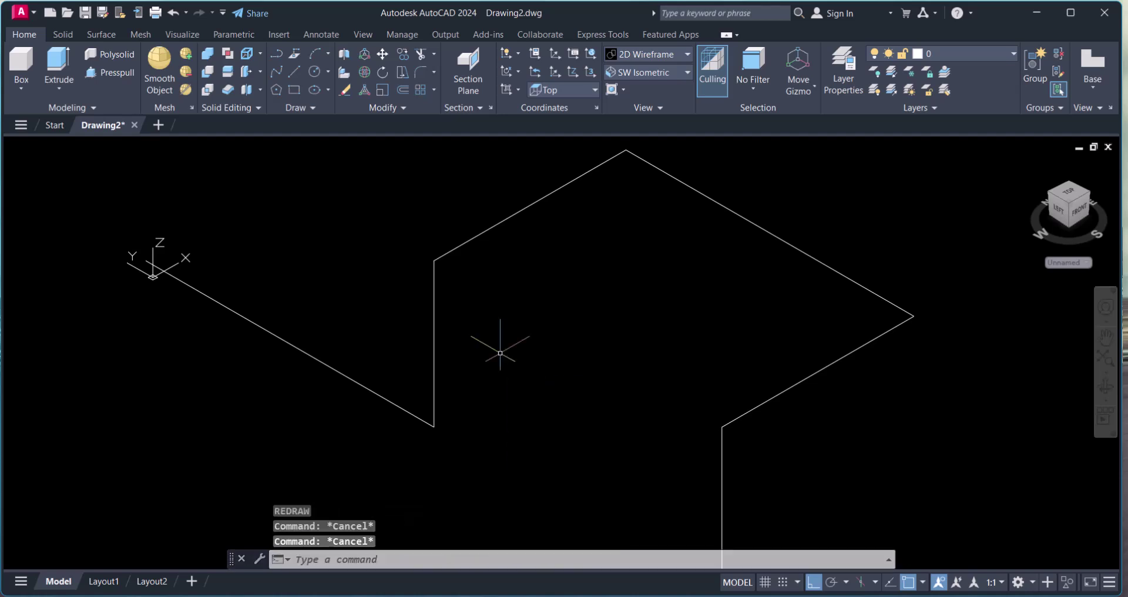
{"action": "type", "text": "f"}
{"action": "key", "text": "Return"}
{"action": "type", "text": "r"}
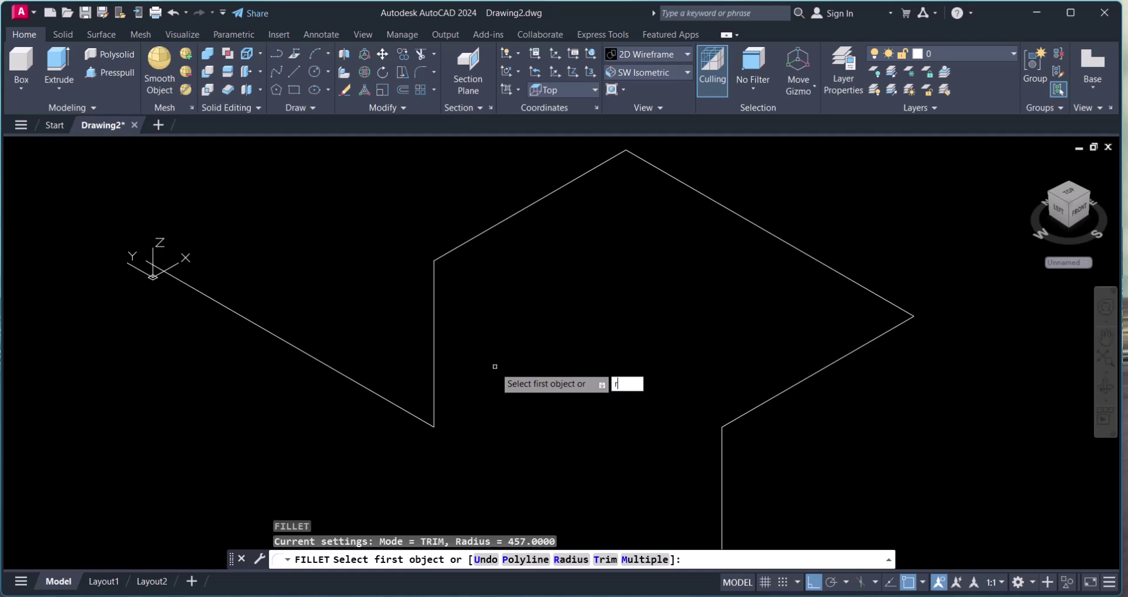
{"action": "key", "text": "Return"}
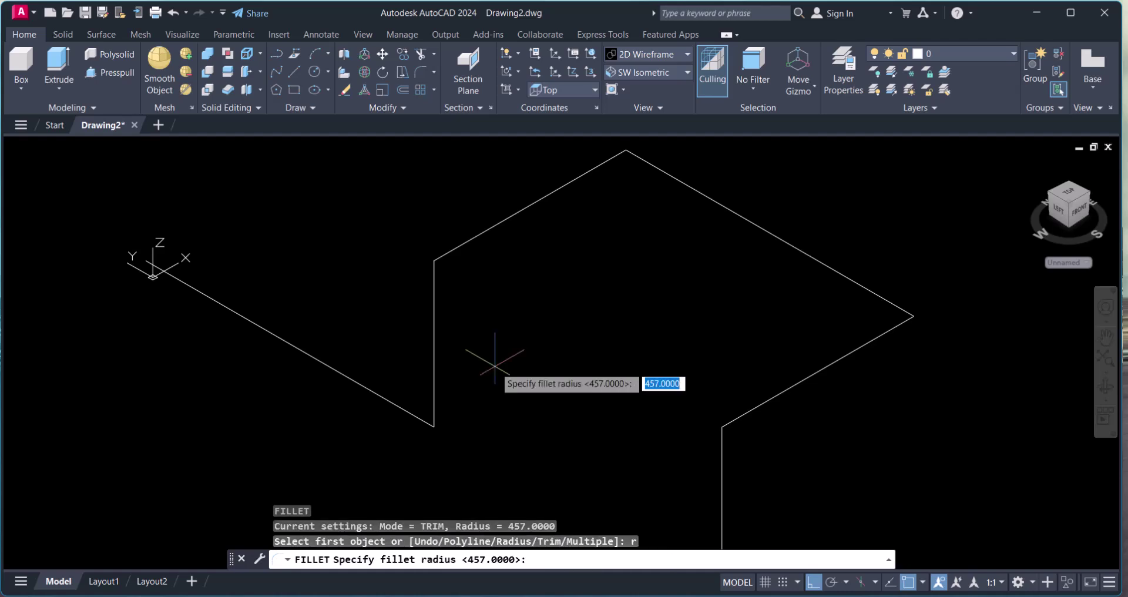
{"action": "type", "text": "457"}
{"action": "key", "text": "Return"}
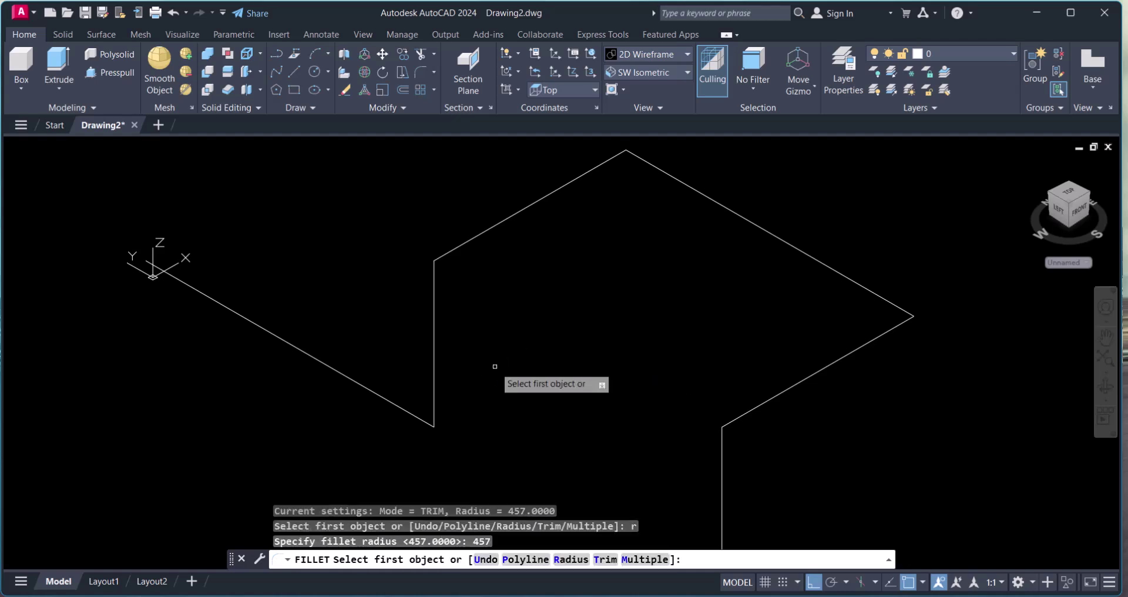
Fillet the route's five corners (lower-left, upper-left, top apex, right, bottom) at 457 radius.
{"action": "left_click", "coordinate": [423, 418]}
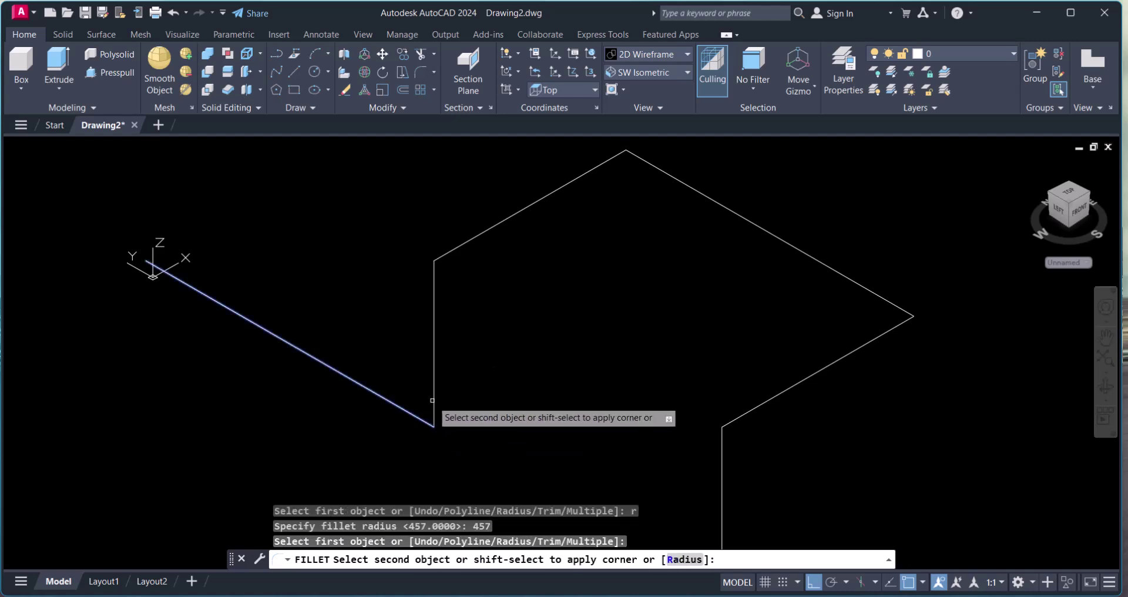
{"action": "left_click", "coordinate": [434, 382]}
{"action": "key", "text": "Return"}
{"action": "left_click", "coordinate": [435, 296]}
{"action": "left_click", "coordinate": [464, 243]}
{"action": "key", "text": "Return"}
{"action": "left_click", "coordinate": [606, 161]}
{"action": "left_click", "coordinate": [659, 170]}
{"action": "key", "text": "Return"}
{"action": "left_click", "coordinate": [892, 311]}
{"action": "left_click", "coordinate": [883, 333]}
{"action": "key", "text": "Return"}
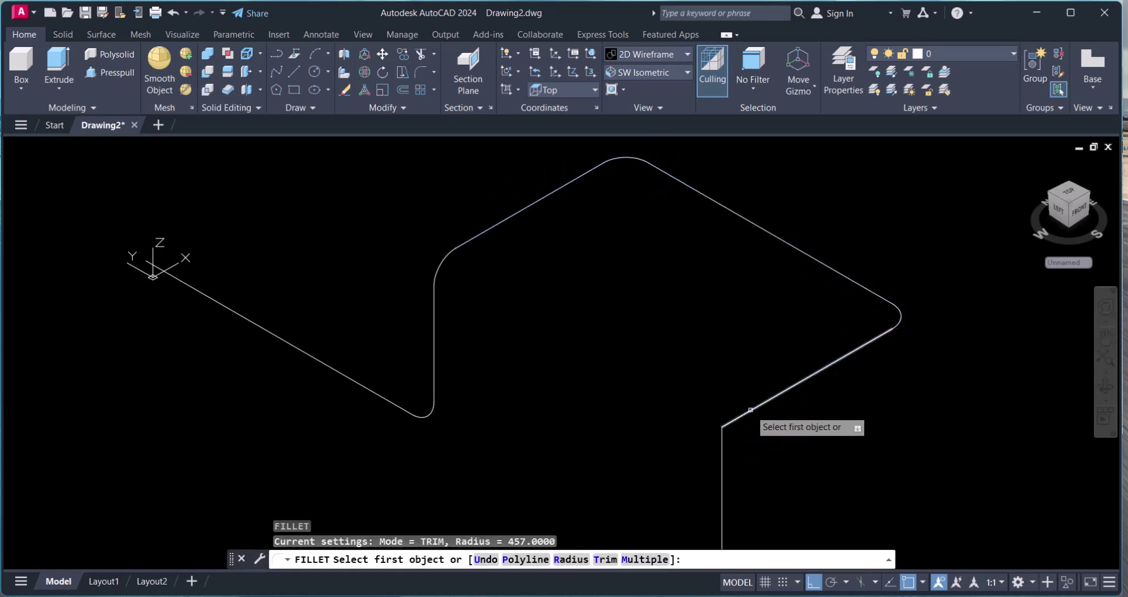
{"action": "left_click", "coordinate": [745, 414]}
{"action": "left_click", "coordinate": [722, 453]}
{"action": "scroll", "coordinate": [793, 448], "scroll_direction": "down", "scroll_amount": 2}
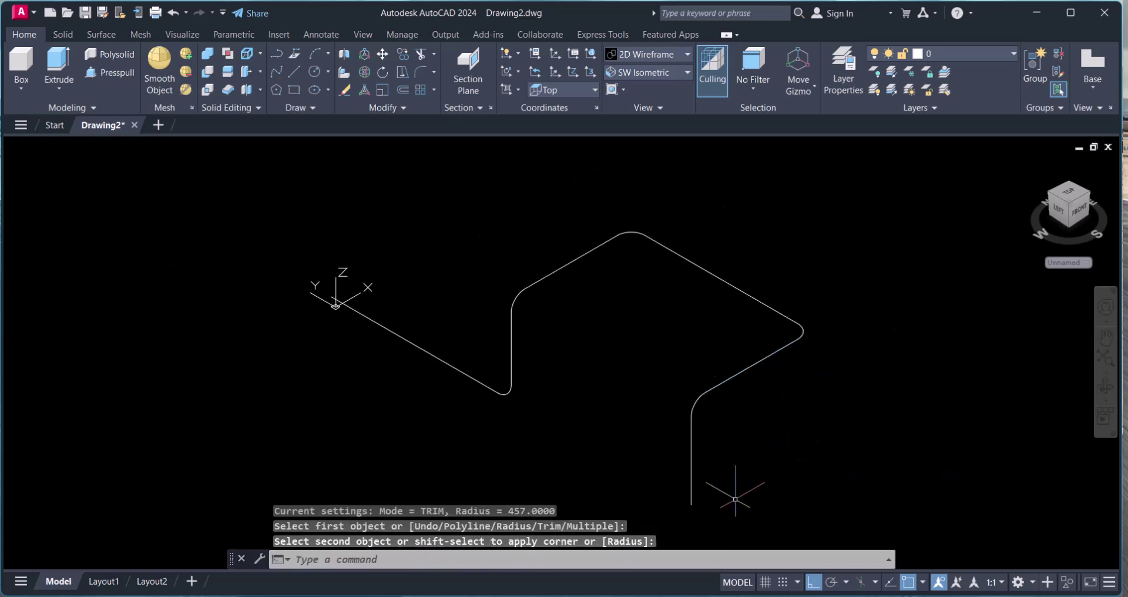
{"action": "scroll", "coordinate": [611, 403], "scroll_direction": "down", "scroll_amount": 2}
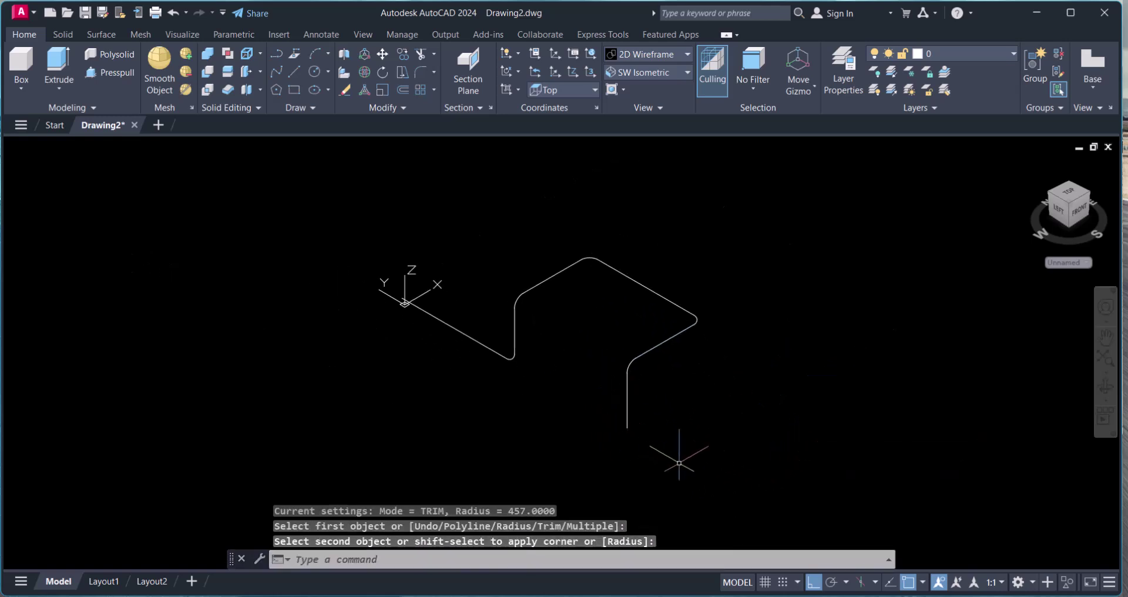
Draw a new slanted line from the pipe route's lower end.
{"action": "type", "text": "l"}
{"action": "key", "text": "Return"}
{"action": "left_click", "coordinate": [626, 428]}
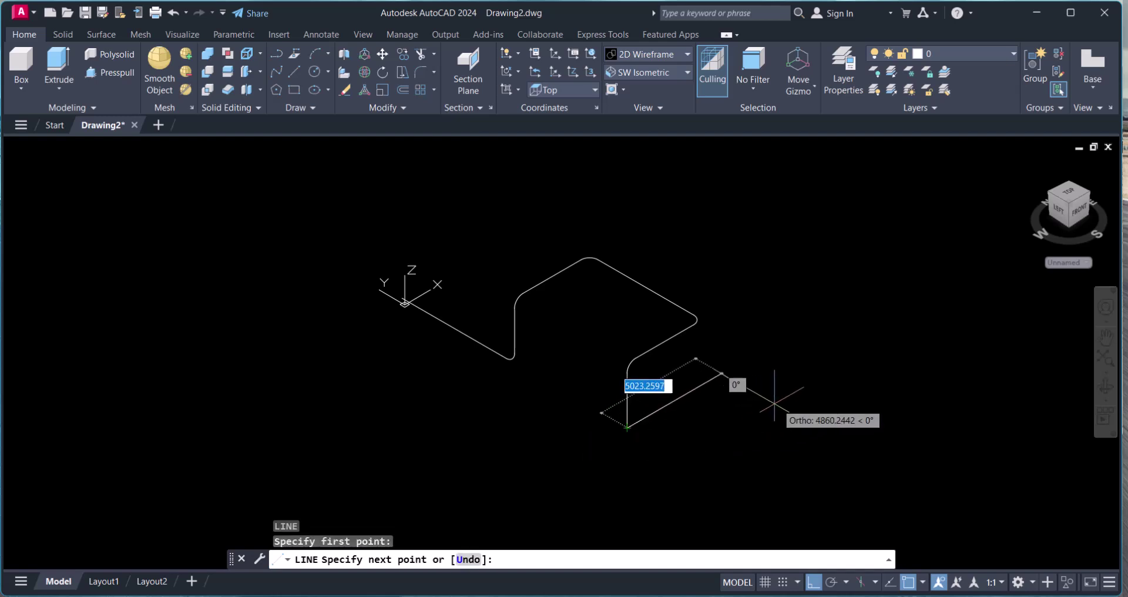
{"action": "left_click", "coordinate": [724, 372]}
{"action": "key", "text": "Escape"}
{"action": "key", "text": "Escape"}
{"action": "key", "text": "Escape"}
{"action": "scroll", "coordinate": [715, 427], "scroll_direction": "up", "scroll_amount": 3}
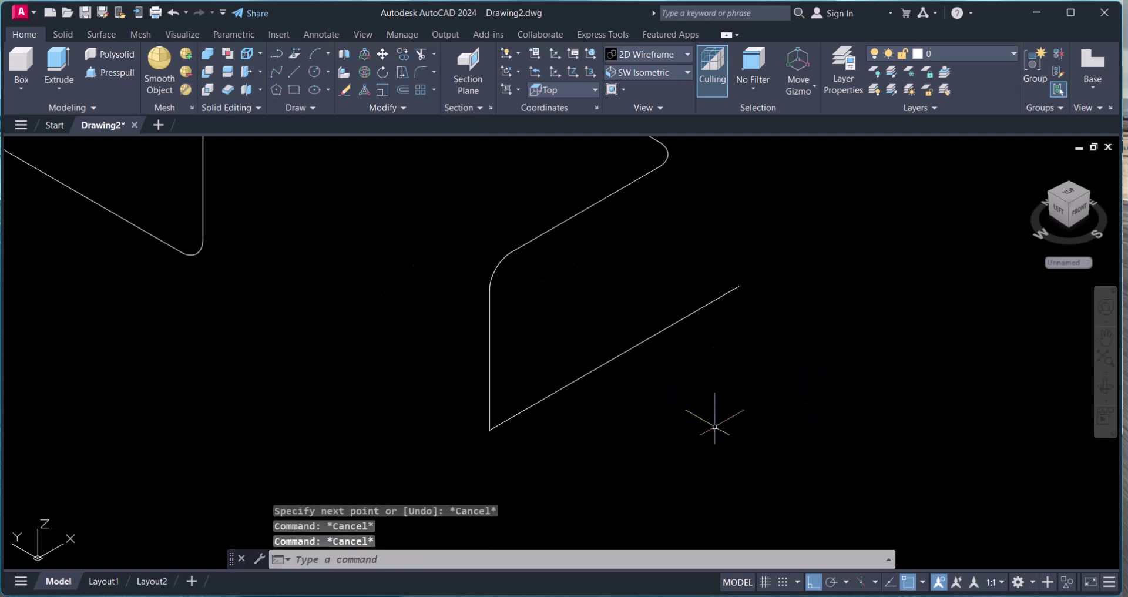
Fillet the new slanted line onto the route.
{"action": "type", "text": "f"}
{"action": "key", "text": "Return"}
{"action": "left_click", "coordinate": [538, 402]}
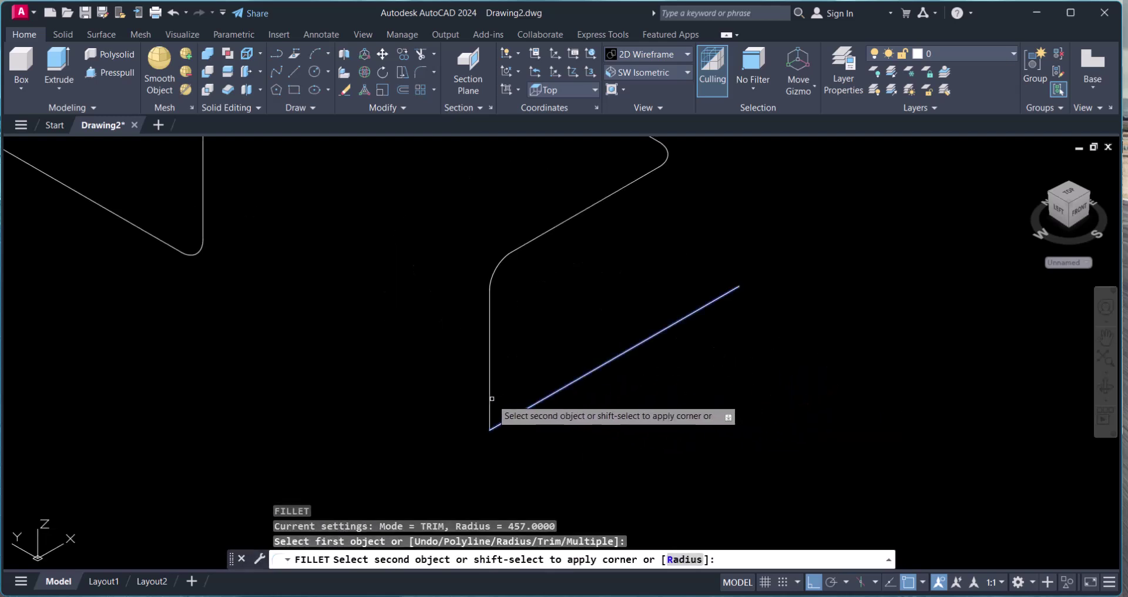
{"action": "key", "text": "Escape"}
{"action": "scroll", "coordinate": [594, 379], "scroll_direction": "down", "scroll_amount": 4}
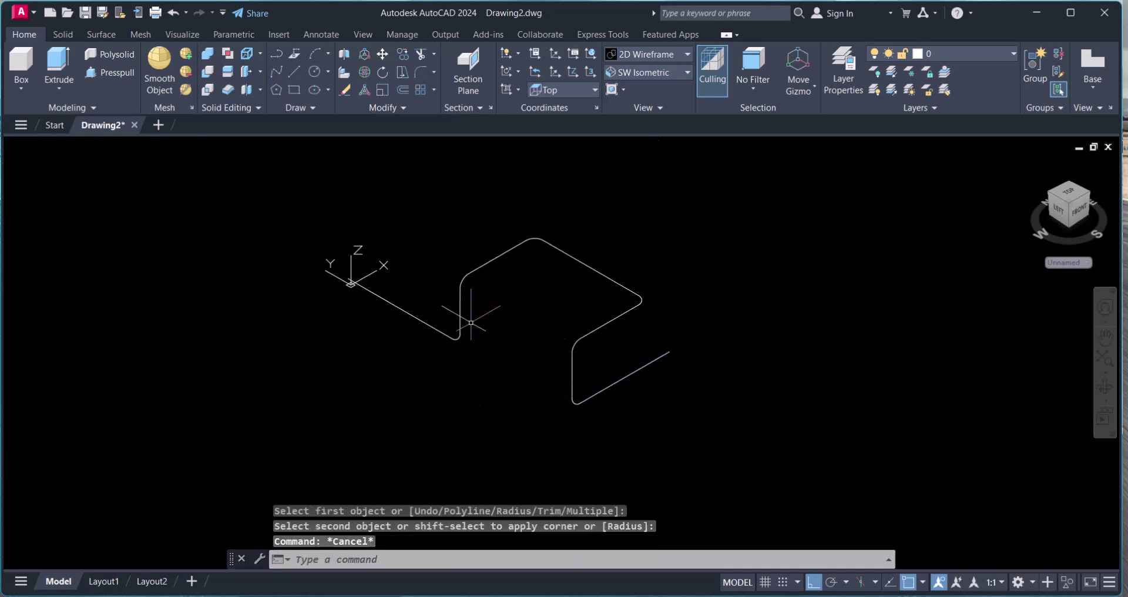
{"action": "scroll", "coordinate": [351, 285], "scroll_direction": "up", "scroll_amount": 2}
{"action": "left_click", "coordinate": [356, 288]}
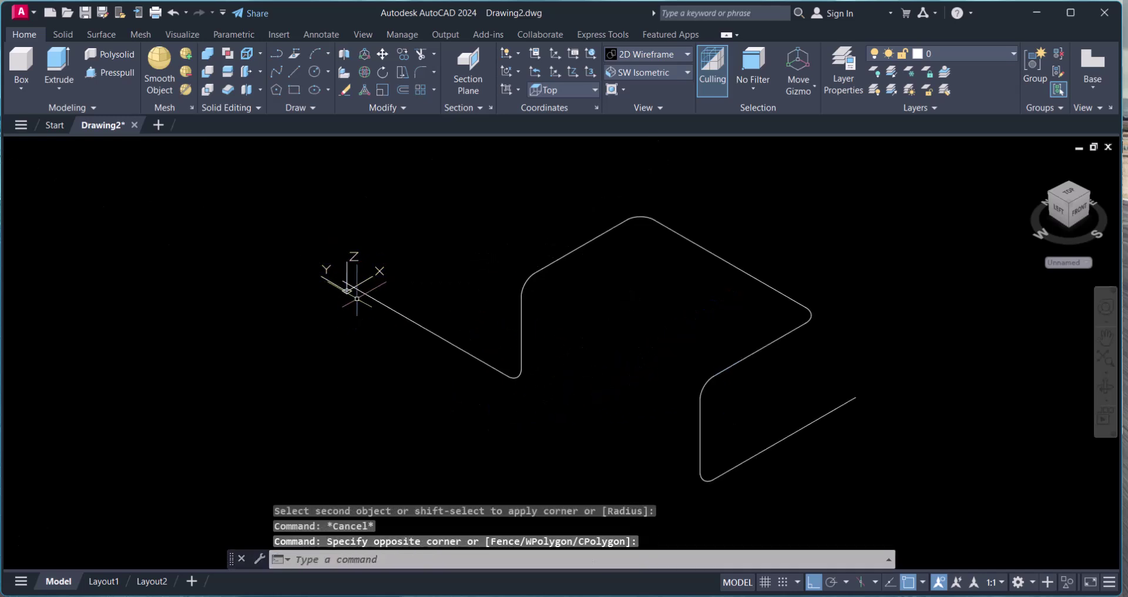
Reset the UCS to World and move its origin to the lower left of the route.
{"action": "left_click", "coordinate": [352, 282]}
{"action": "key", "text": "Escape"}
{"action": "left_click", "coordinate": [590, 54]}
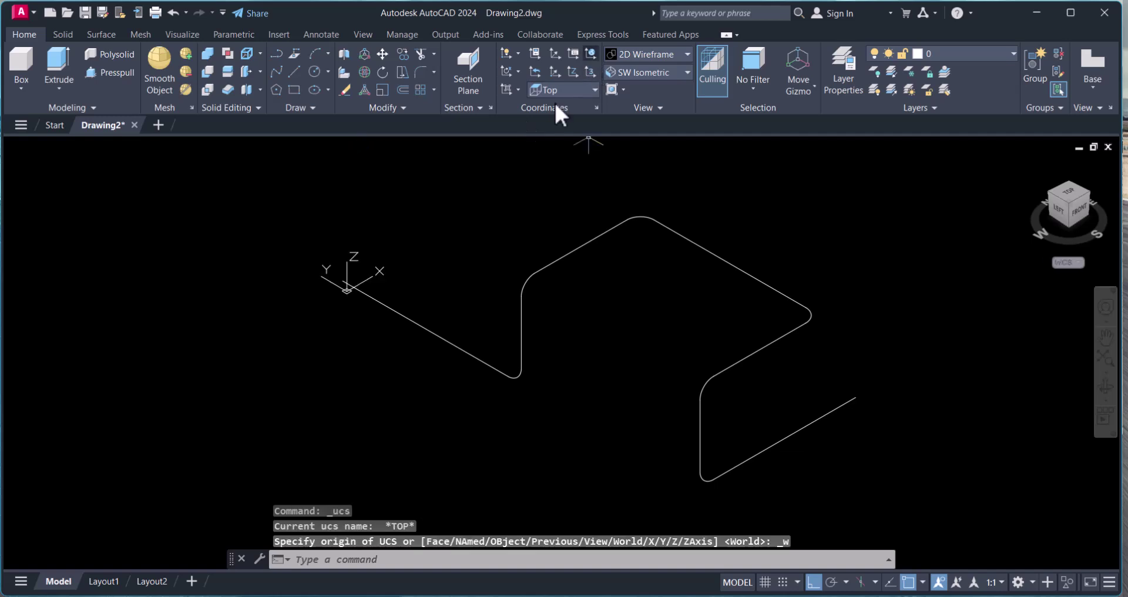
{"action": "left_click", "coordinate": [347, 286]}
{"action": "left_click", "coordinate": [351, 287]}
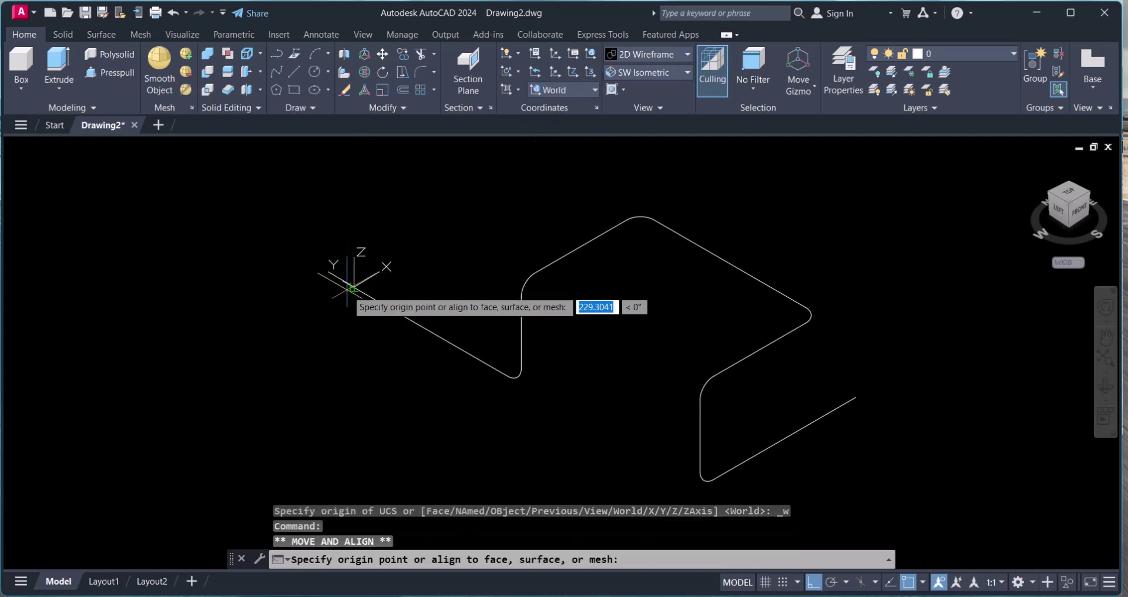
{"action": "left_click", "coordinate": [55, 452]}
{"action": "key", "text": "Escape"}
{"action": "scroll", "coordinate": [444, 359], "scroll_direction": "down", "scroll_amount": 2}
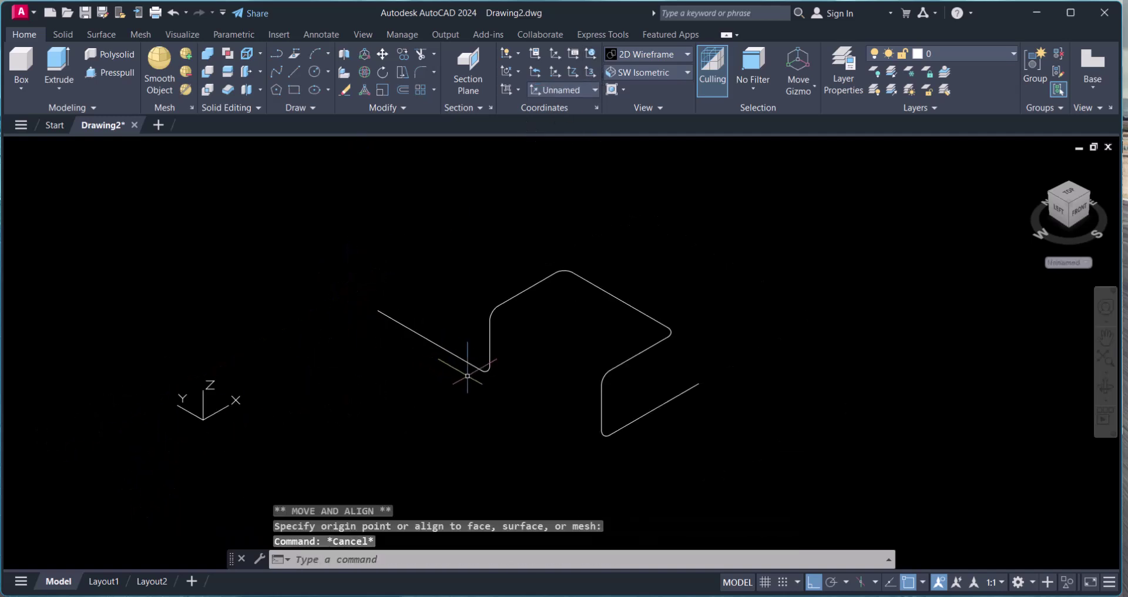
{"action": "middle_click_drag", "start_coordinate": [547, 384], "coordinate": [532, 370]}
{"action": "key", "text": "Escape"}
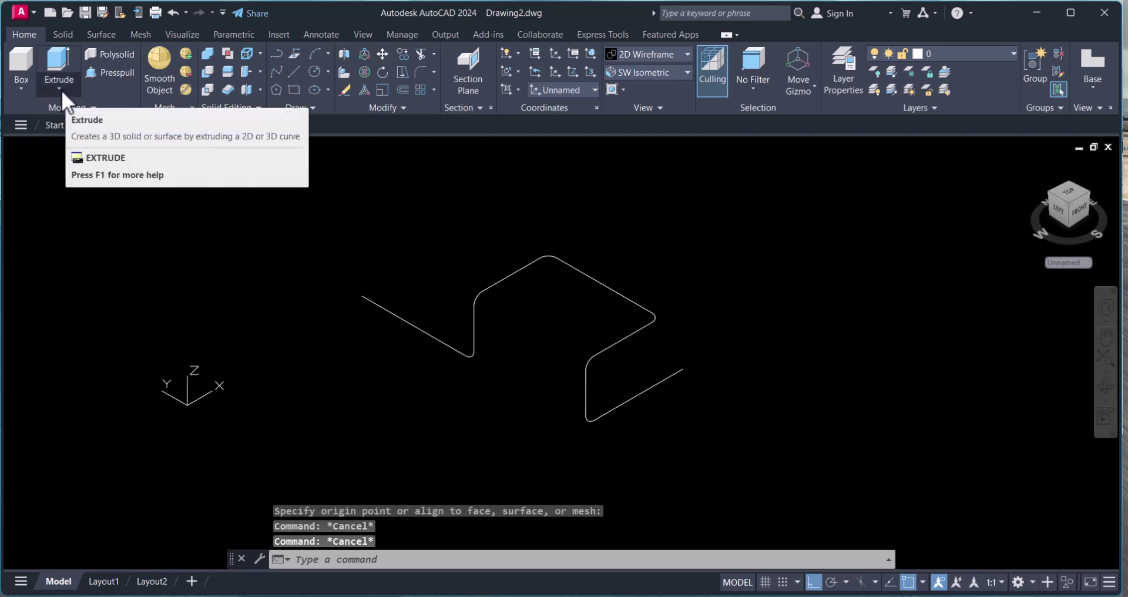
{"action": "key", "text": "Escape"}
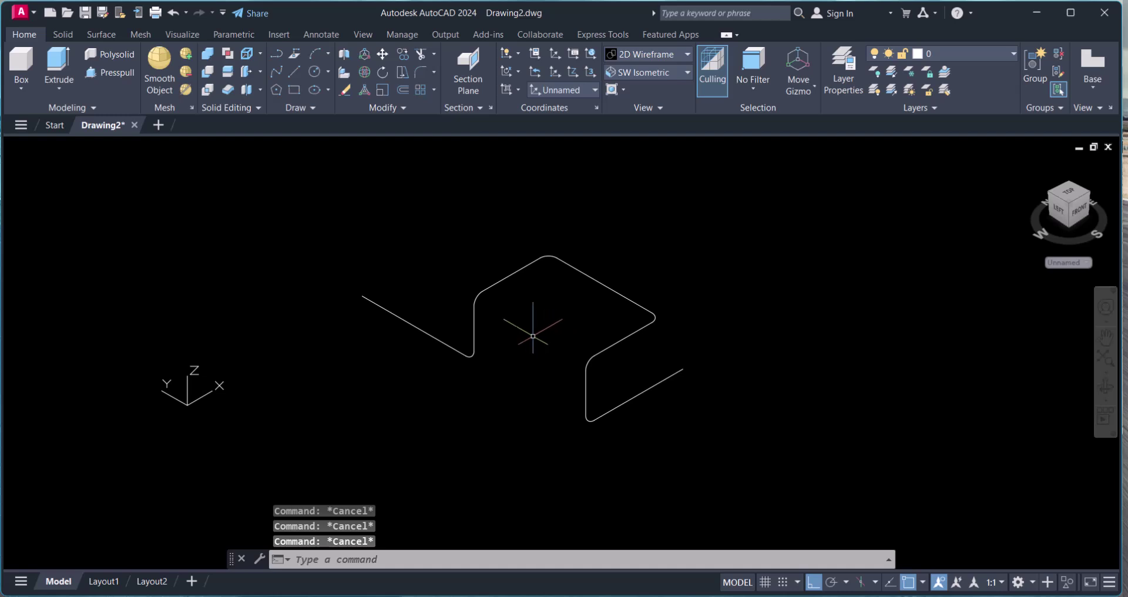
Select a few route segments by window, then clear the selection.
{"action": "scroll", "coordinate": [517, 326], "scroll_direction": "up", "scroll_amount": 2}
{"action": "left_click", "coordinate": [462, 322]}
{"action": "key", "text": "Escape"}
{"action": "left_click", "coordinate": [396, 315]}
{"action": "left_click", "coordinate": [345, 338]}
{"action": "left_click", "coordinate": [506, 314]}
{"action": "left_click", "coordinate": [457, 239]}
{"action": "left_click", "coordinate": [878, 481]}
{"action": "key", "text": "Escape"}
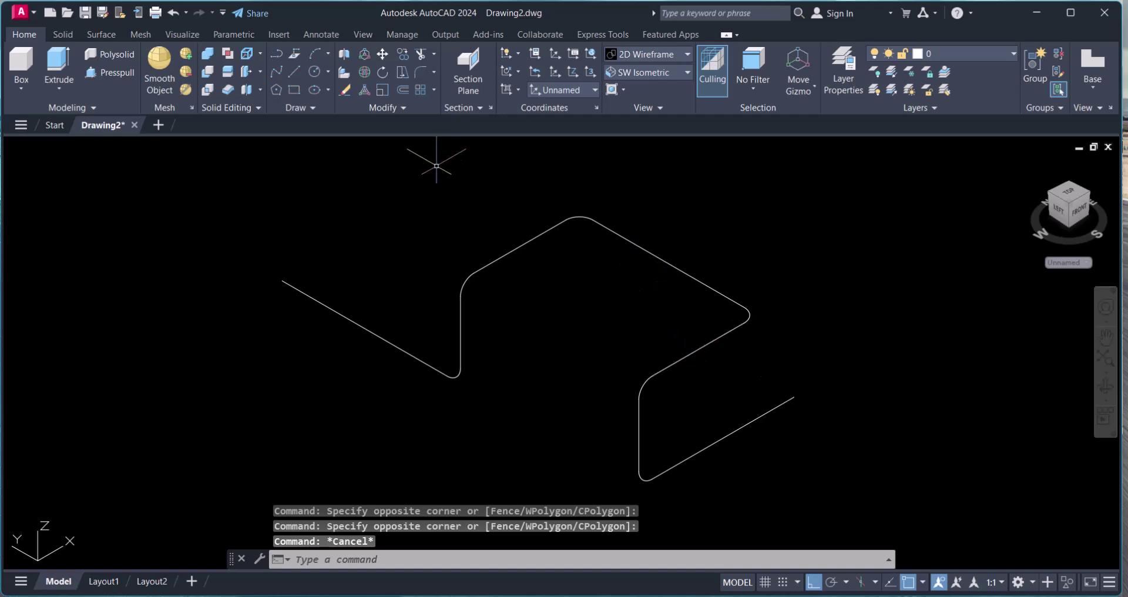
Use JOIN to merge every line and fillet arc of the route into one spline.
{"action": "left_click", "coordinate": [403, 107]}
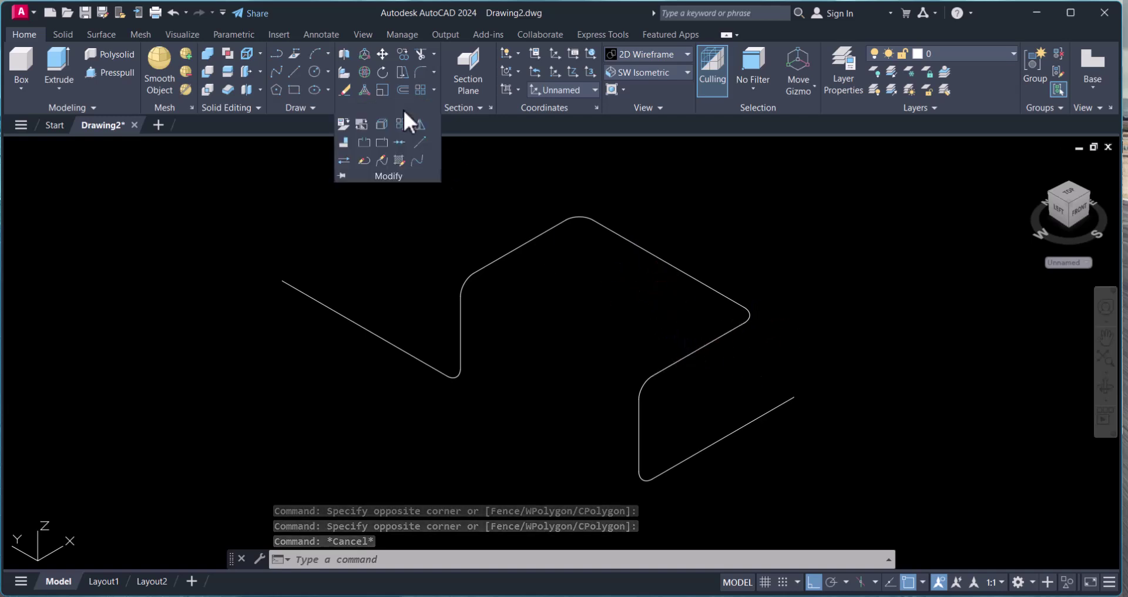
{"action": "left_click", "coordinate": [399, 143]}
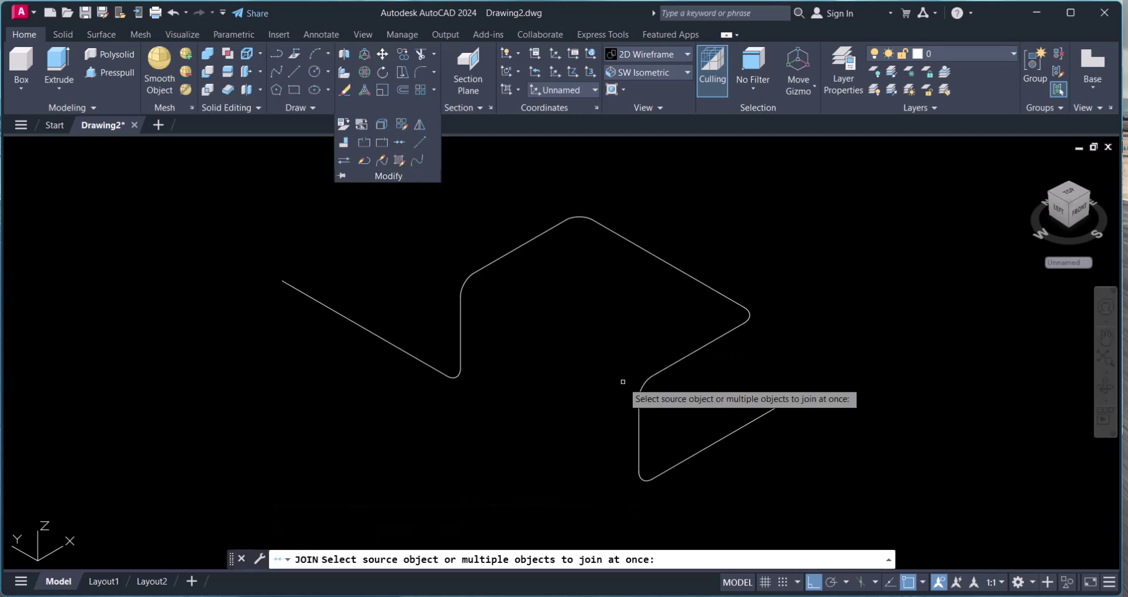
{"action": "left_click", "coordinate": [455, 375]}
{"action": "left_click", "coordinate": [460, 362]}
{"action": "left_click", "coordinate": [468, 282]}
{"action": "left_click", "coordinate": [488, 263]}
{"action": "left_click", "coordinate": [584, 218]}
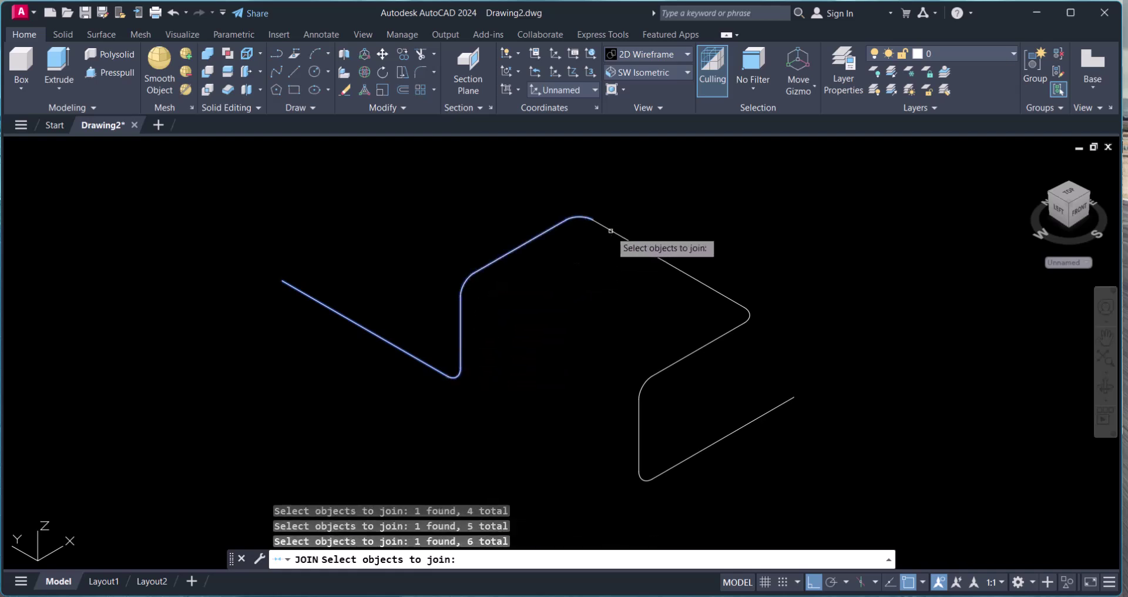
{"action": "left_click", "coordinate": [617, 233]}
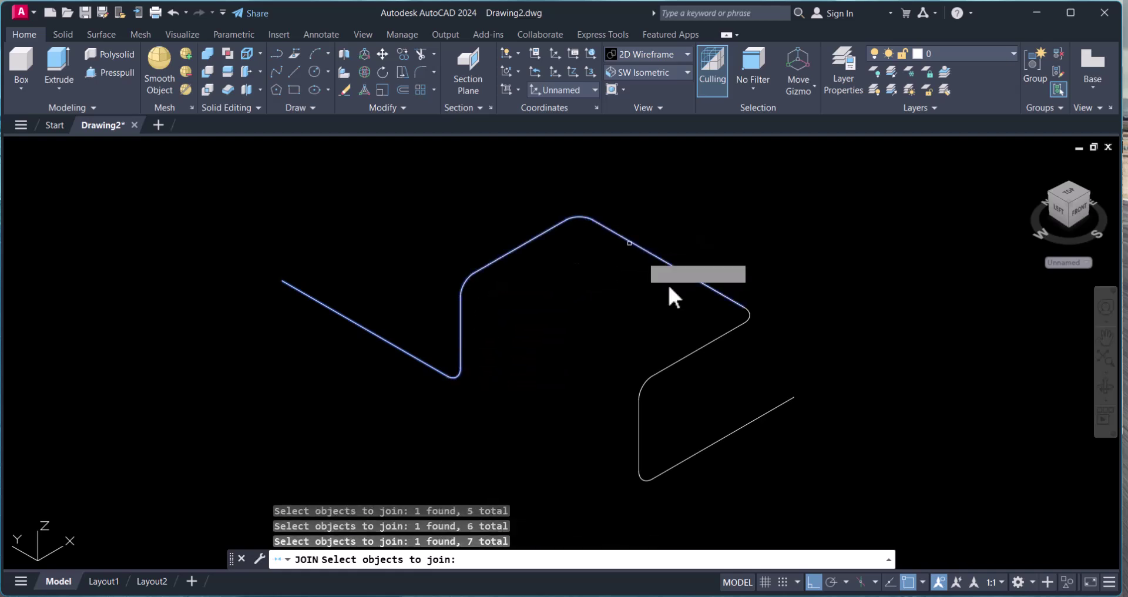
{"action": "left_click", "coordinate": [735, 329]}
{"action": "left_click", "coordinate": [643, 383]}
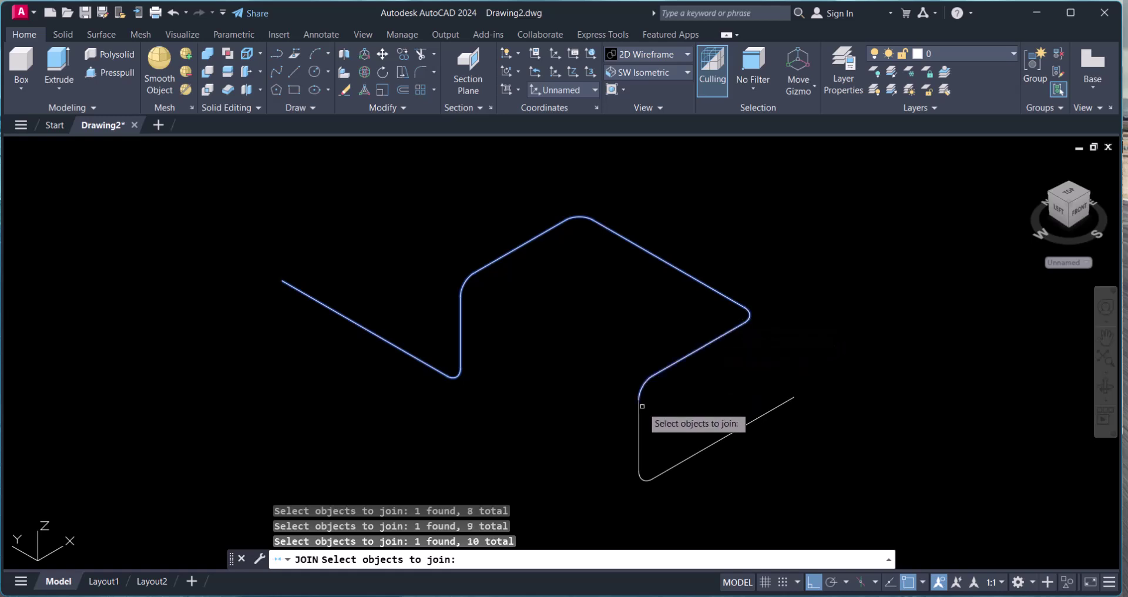
{"action": "left_click", "coordinate": [642, 475]}
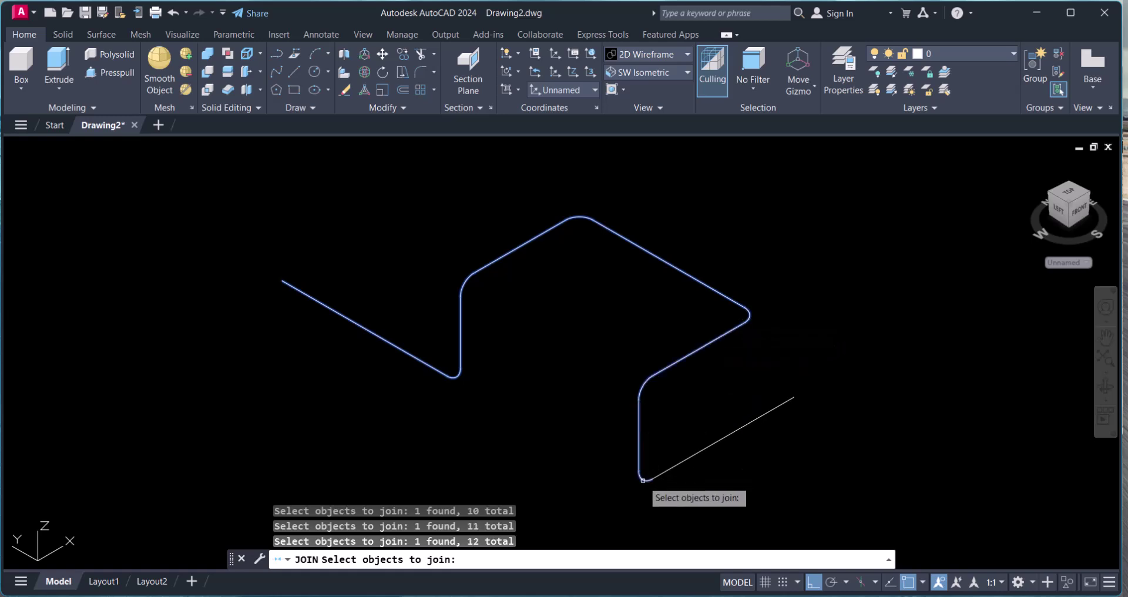
{"action": "left_click", "coordinate": [678, 464]}
{"action": "key", "text": "Return"}
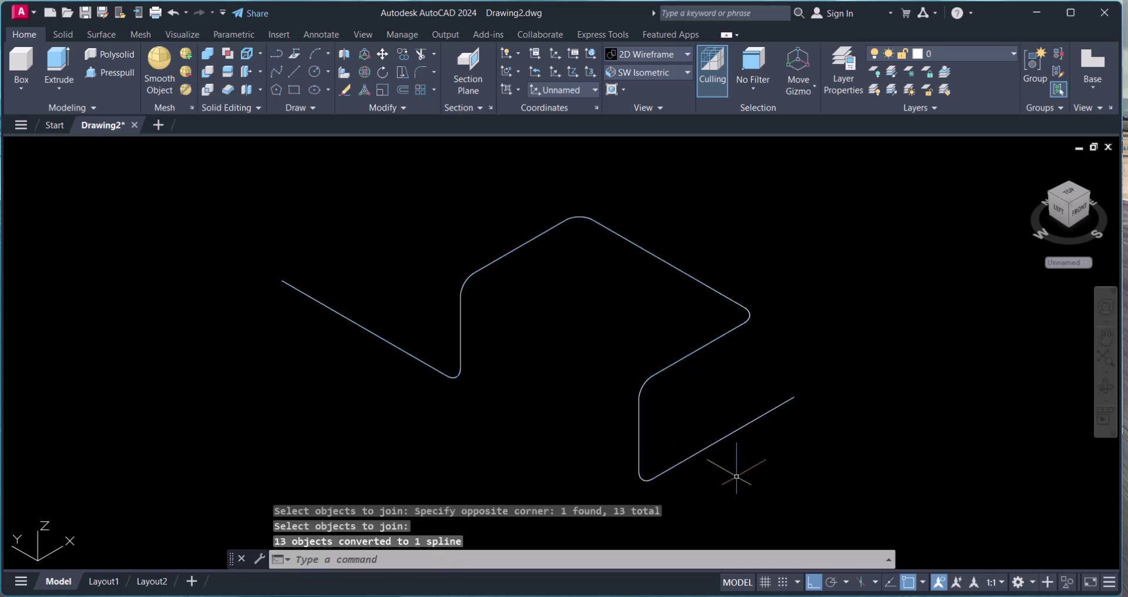
{"action": "left_click_drag", "start_coordinate": [732, 471], "coordinate": [717, 405]}
Draw a 324-diameter circle by centre and diameter beside the start of the path.
{"action": "key", "text": "Escape"}
{"action": "key", "text": "Escape"}
{"action": "scroll", "coordinate": [659, 343], "scroll_direction": "down", "scroll_amount": 2}
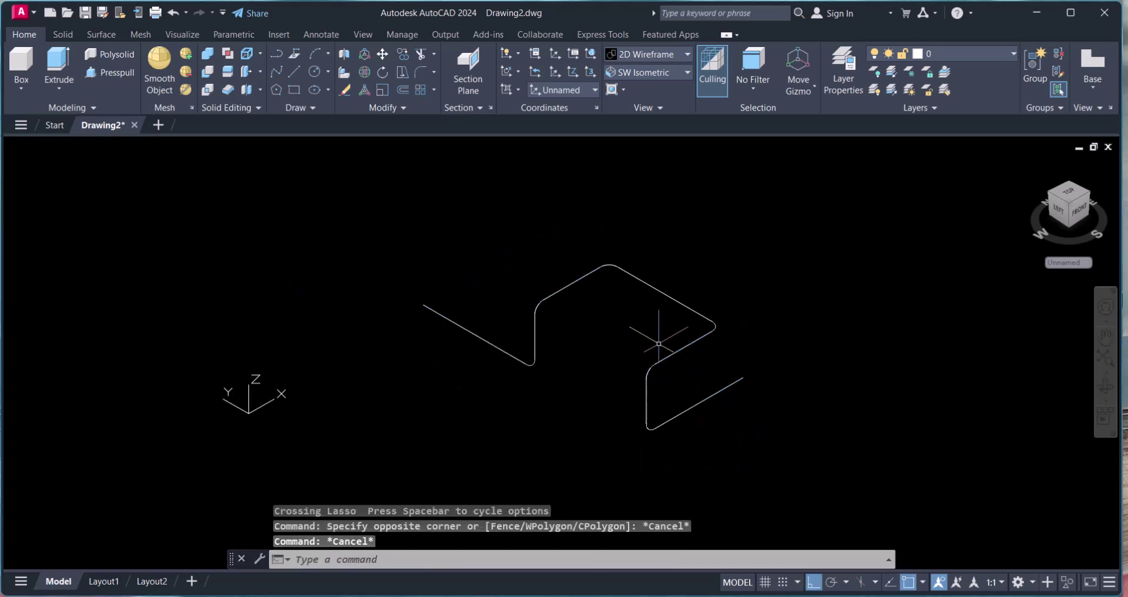
{"action": "scroll", "coordinate": [658, 335], "scroll_direction": "up", "scroll_amount": 3}
{"action": "key", "text": "Escape"}
{"action": "type", "text": "C"}
{"action": "key", "text": "Escape"}
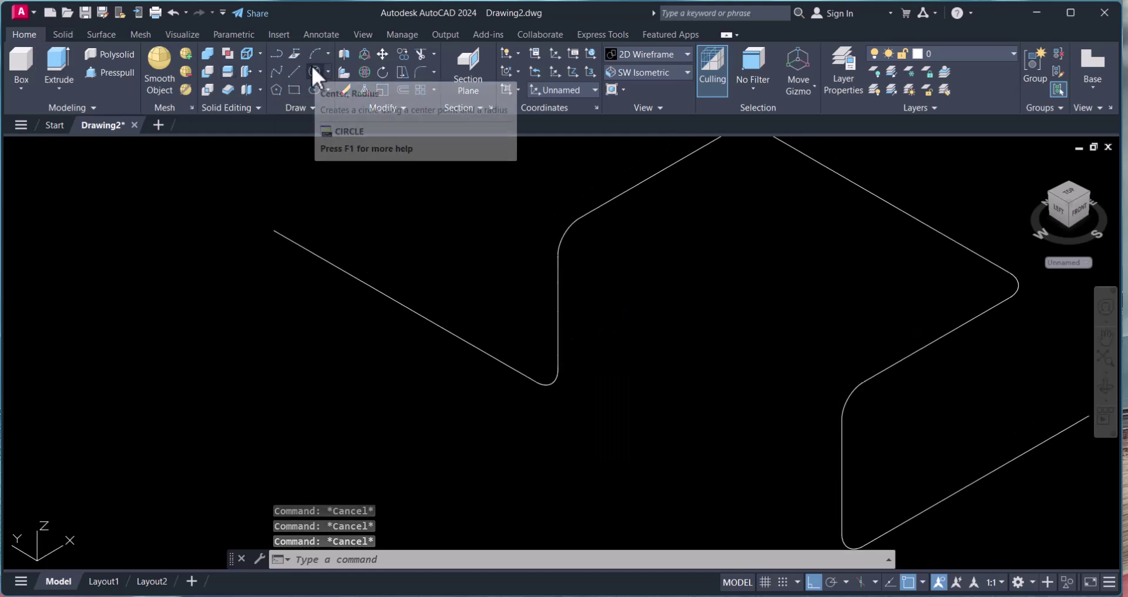
{"action": "left_click", "coordinate": [328, 72]}
{"action": "left_click", "coordinate": [360, 126]}
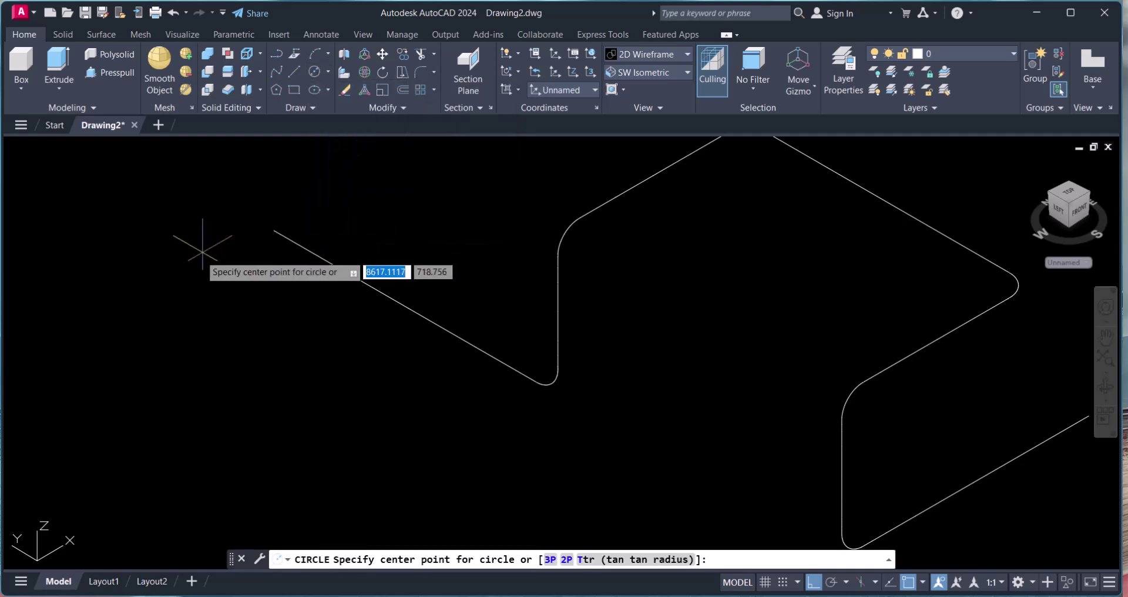
{"action": "left_click", "coordinate": [161, 284]}
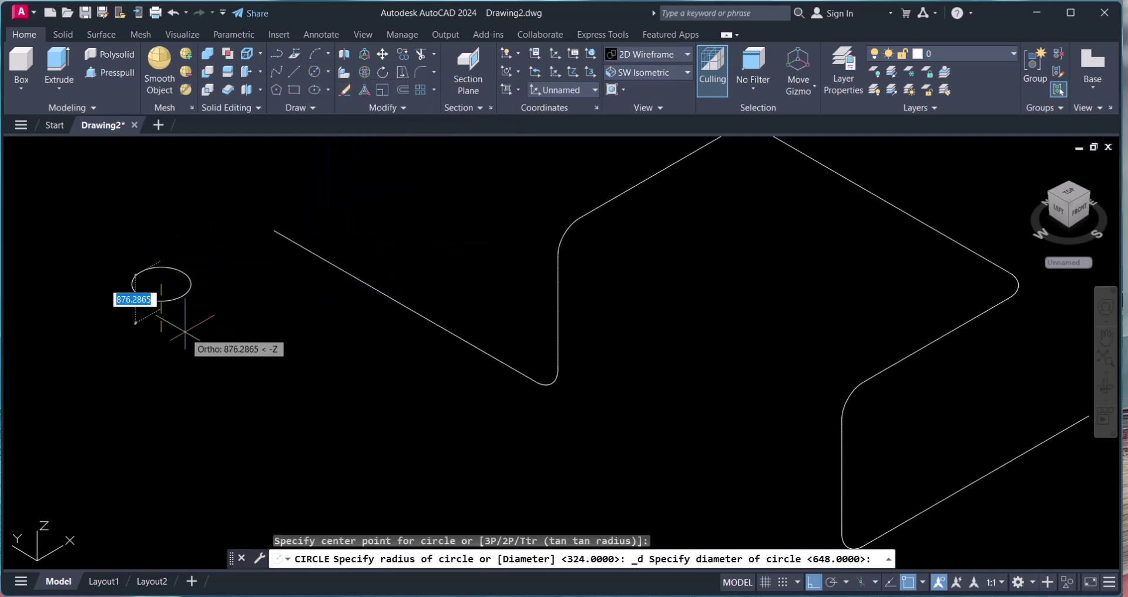
{"action": "type", "text": "324"}
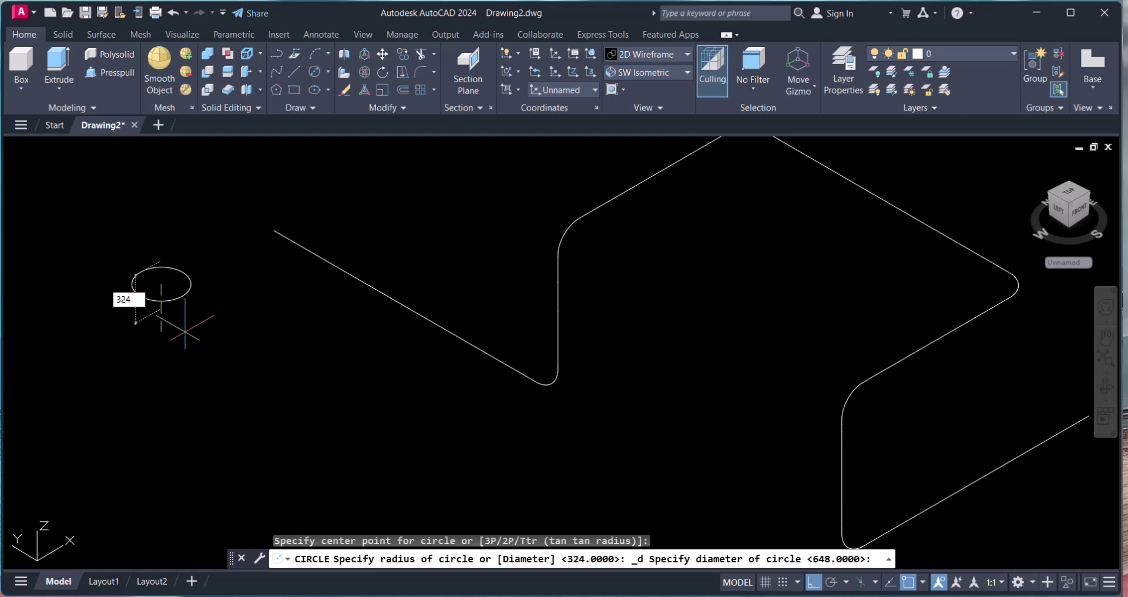
{"action": "key", "text": "Return"}
{"action": "key", "text": "Escape"}
{"action": "key", "text": "Escape"}
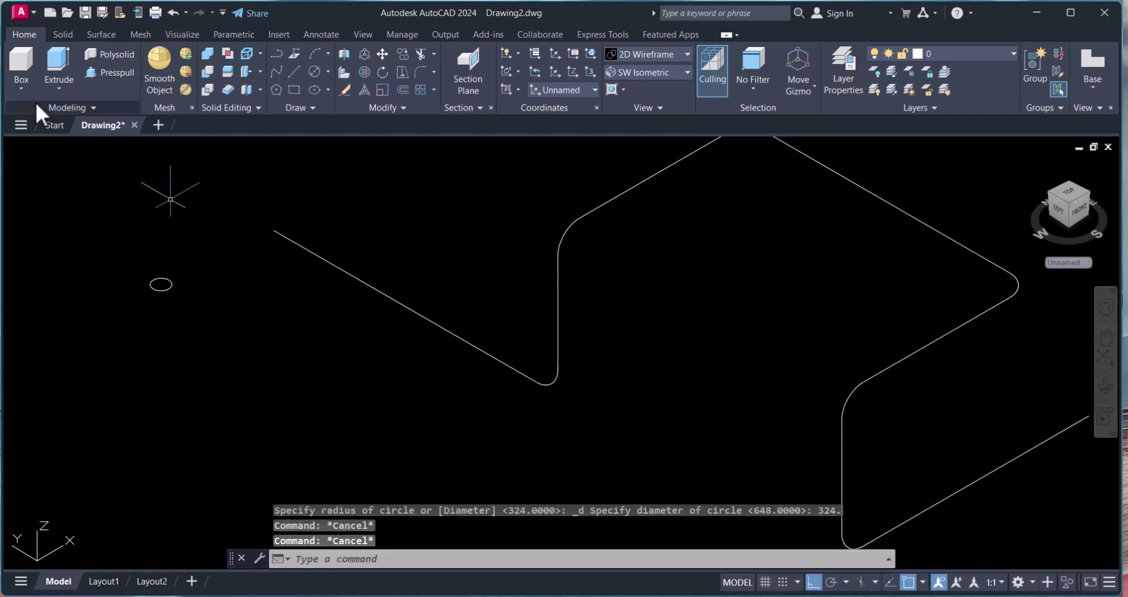
Sweep the 324-diameter circle along the joined bent polyline to form a solid pipe.
{"action": "left_click", "coordinate": [57, 83]}
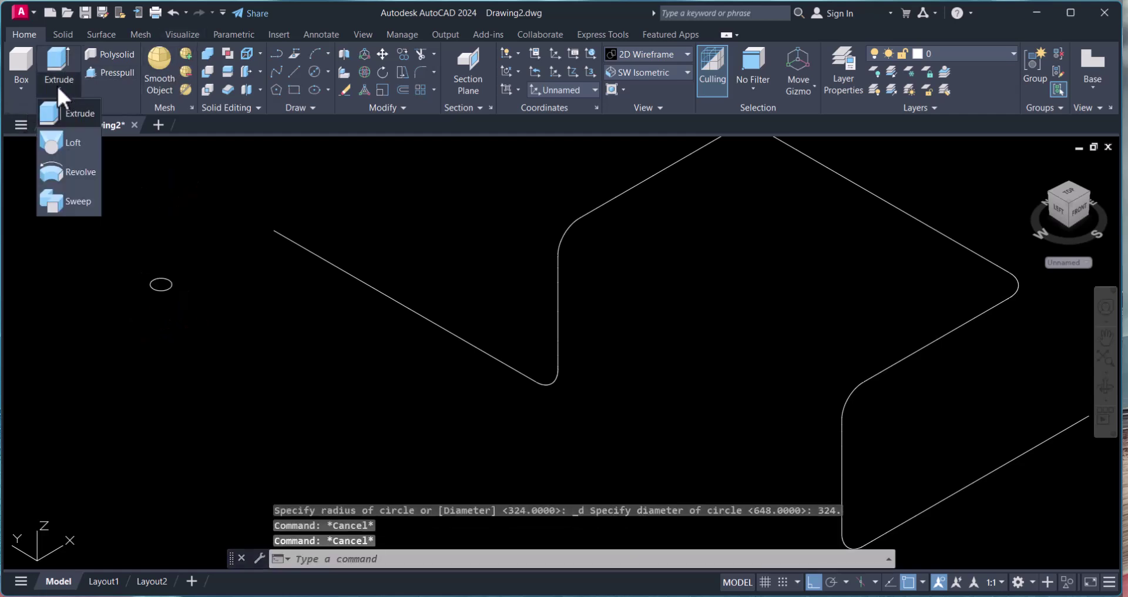
{"action": "left_click", "coordinate": [72, 201]}
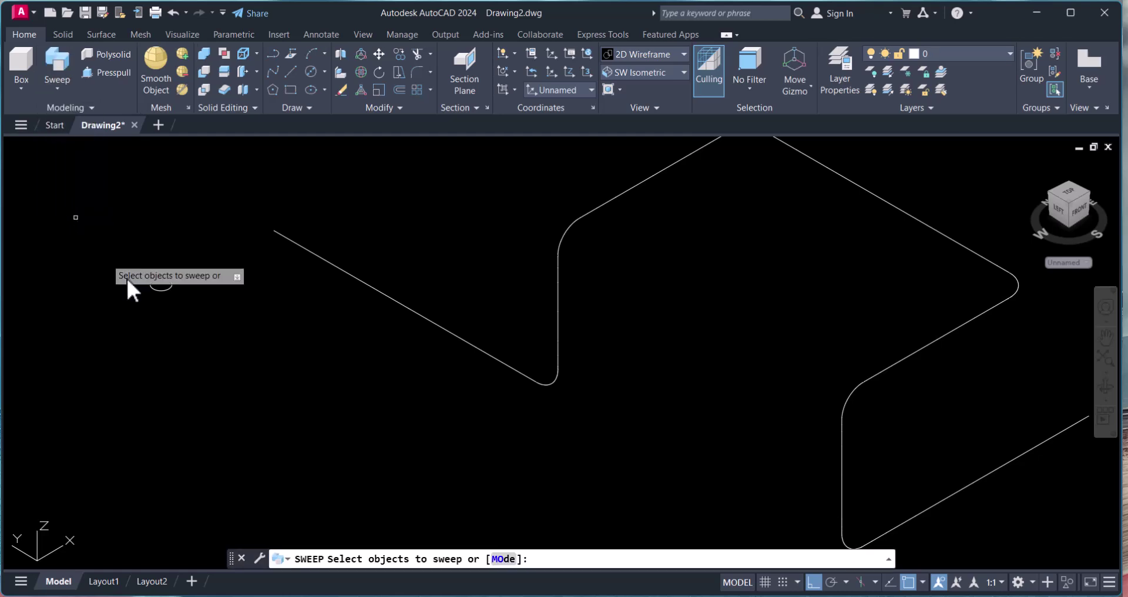
{"action": "left_click", "coordinate": [165, 288]}
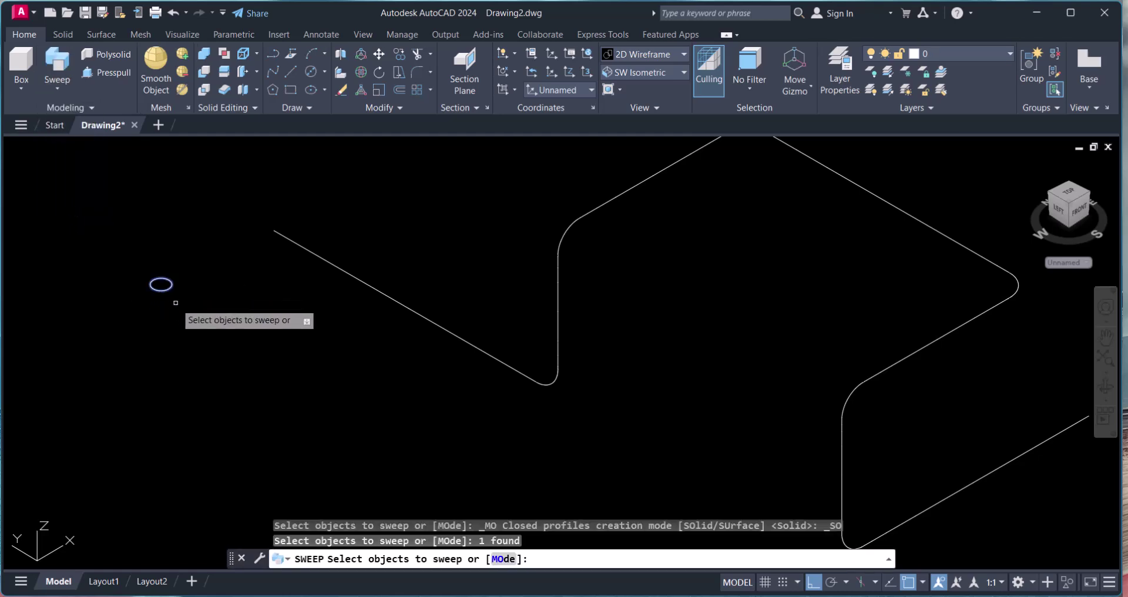
{"action": "right_click", "coordinate": [176, 303]}
{"action": "left_click", "coordinate": [182, 311]}
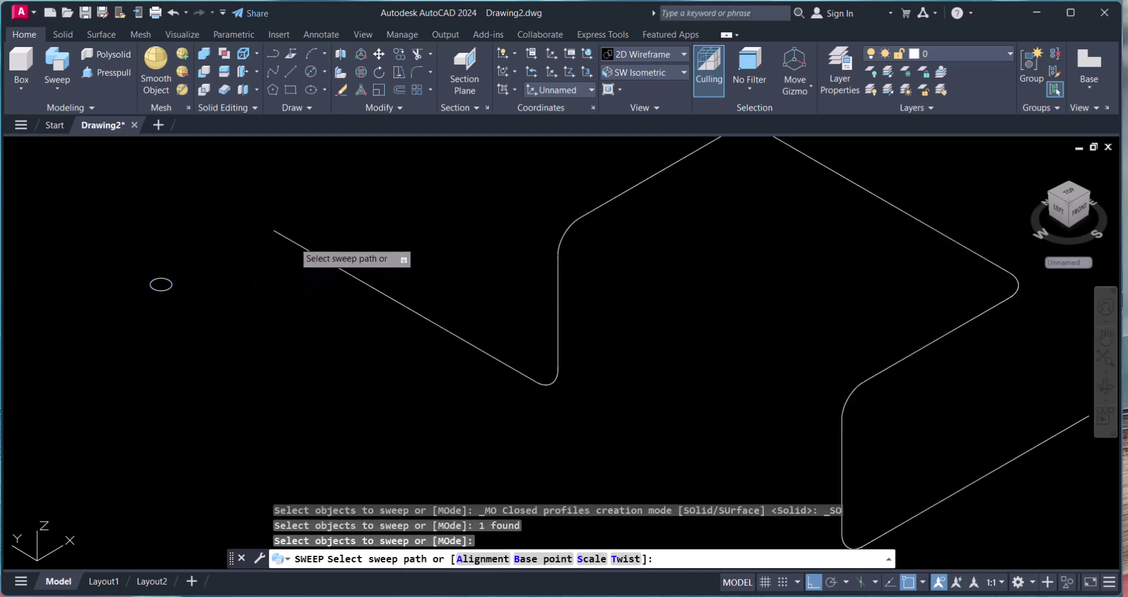
{"action": "left_click", "coordinate": [293, 243]}
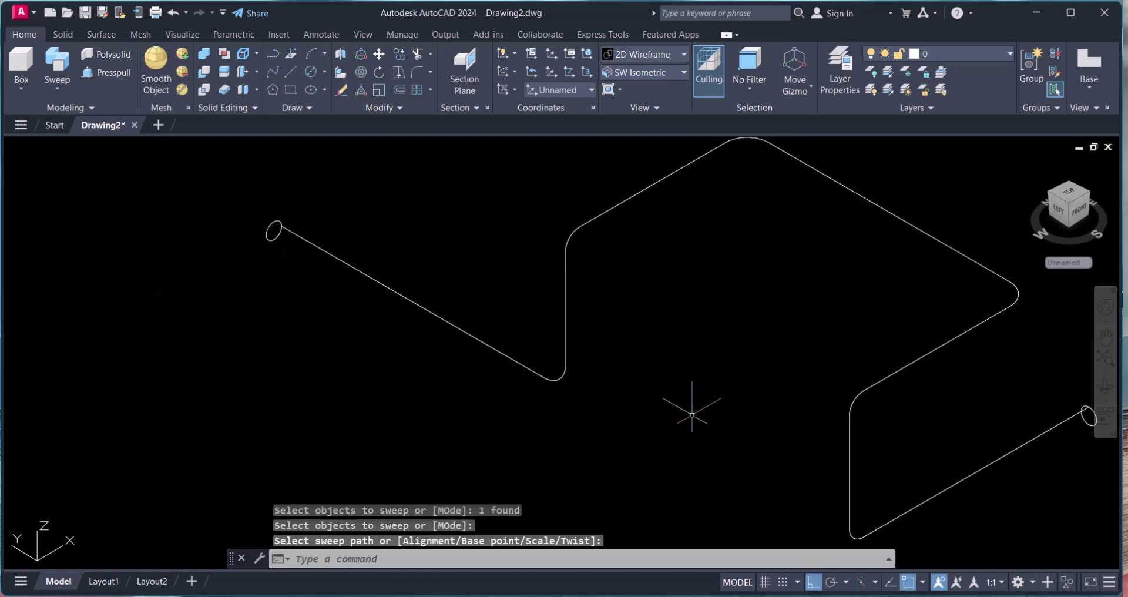
{"action": "scroll", "coordinate": [710, 363], "scroll_direction": "down", "scroll_amount": 2}
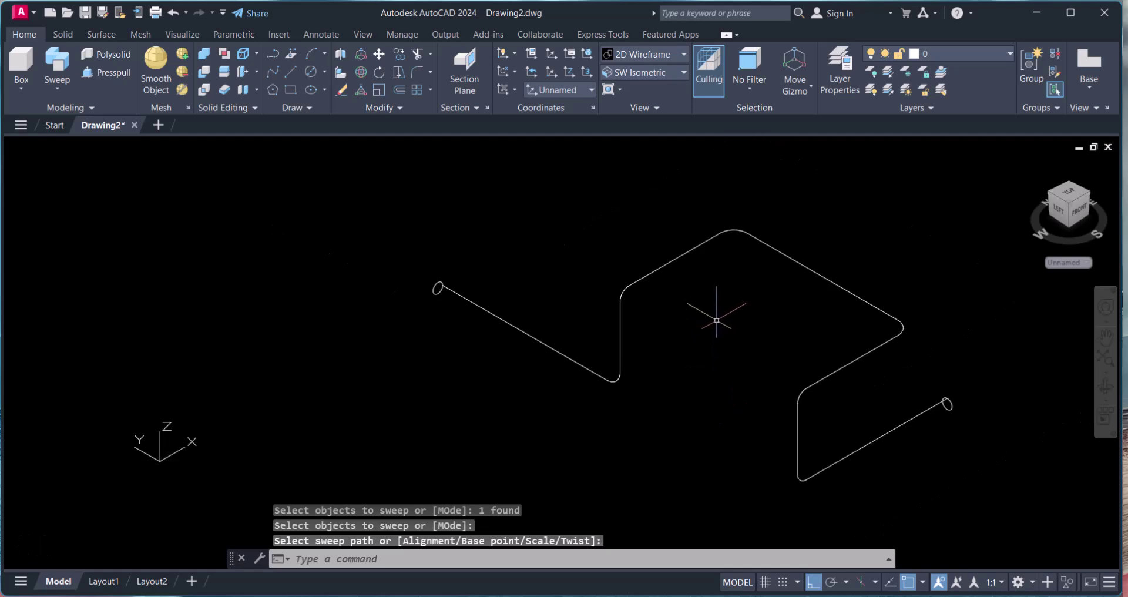
{"action": "middle_click_drag", "start_coordinate": [730, 321], "coordinate": [698, 327]}
Switch the viewport to the Realistic visual style to shade the pipe.
{"action": "key", "text": "Escape"}
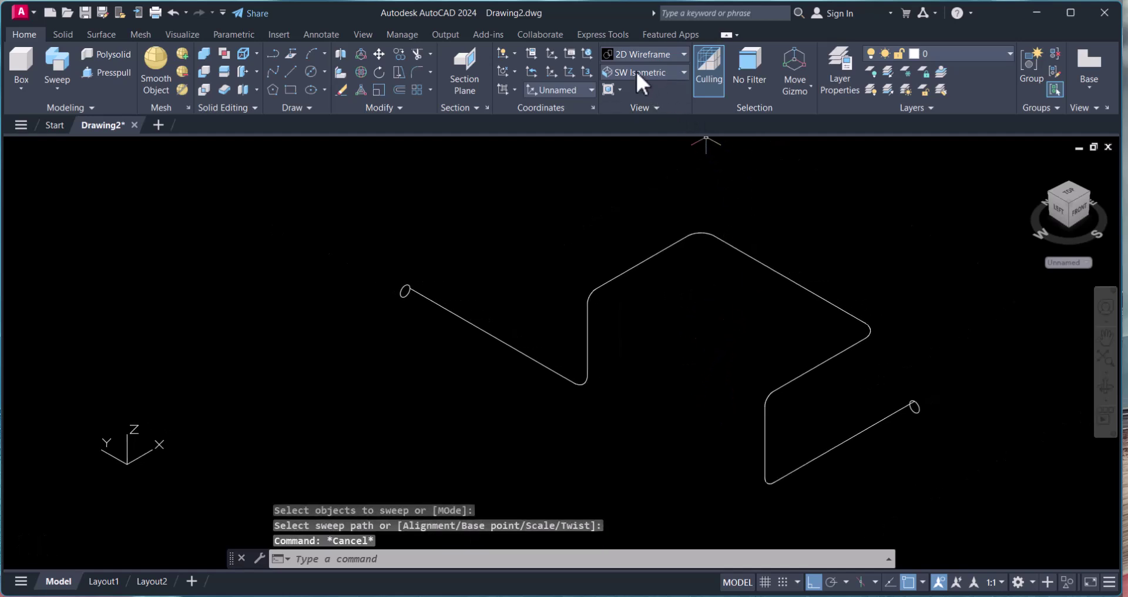
{"action": "left_click", "coordinate": [666, 54]}
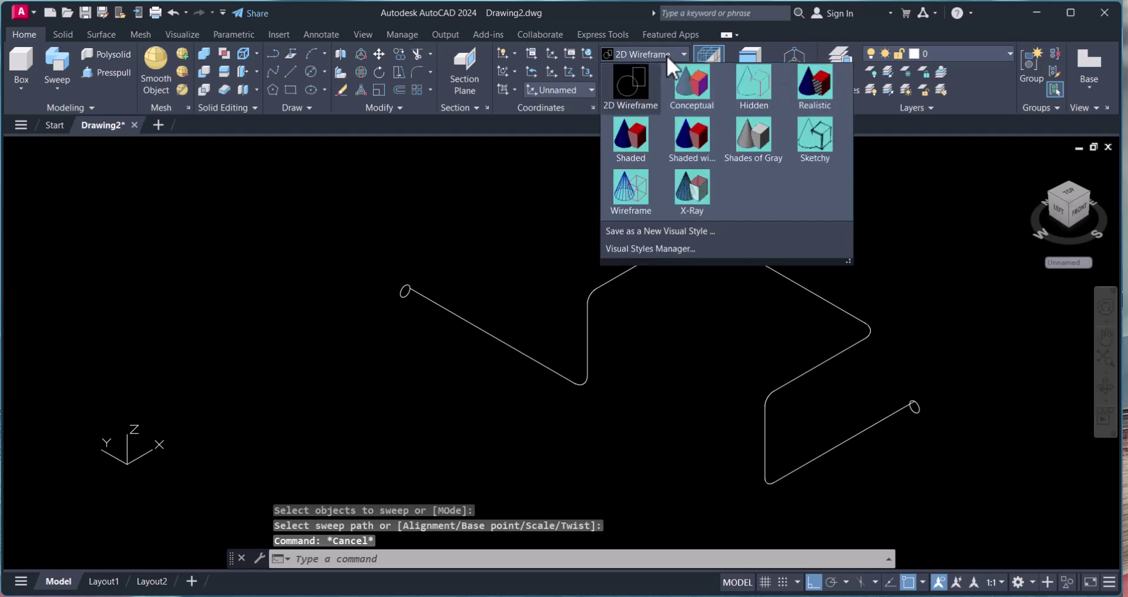
{"action": "left_click", "coordinate": [821, 86]}
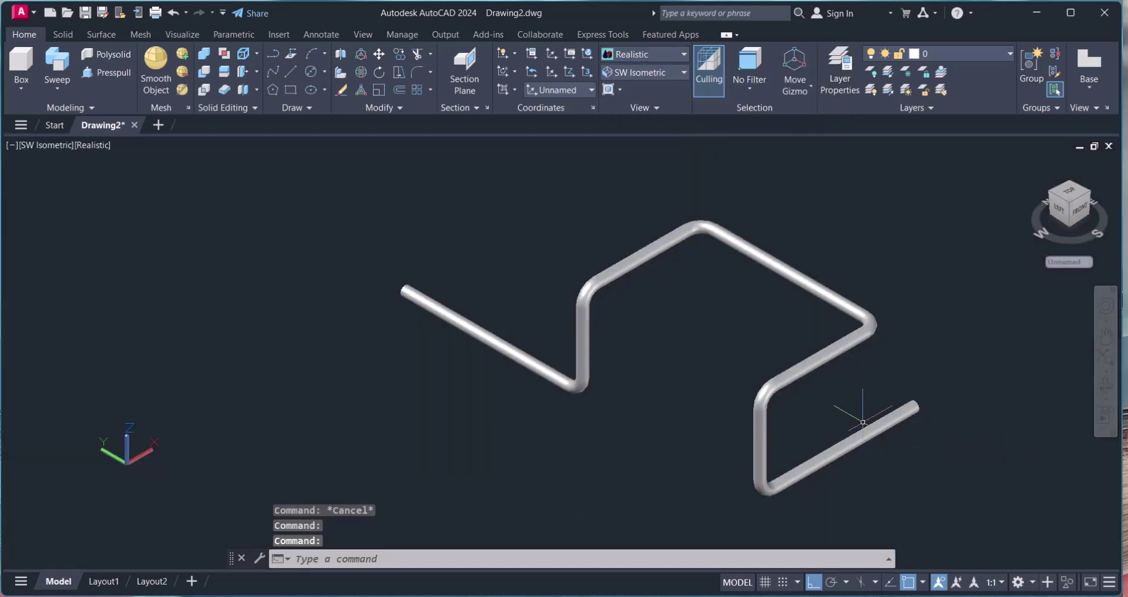
Orbit and zoom in on the shaded pipe, then bring up the Solid ribbon tools.
{"action": "left_click", "coordinate": [1104, 387]}
{"action": "mouse_move", "coordinate": [559, 378]}
{"action": "left_mouse_down"}
{"action": "mouse_move", "coordinate": [548, 369]}
{"action": "mouse_move", "coordinate": [617, 338]}
{"action": "mouse_move", "coordinate": [474, 475]}
{"action": "mouse_move", "coordinate": [567, 433]}
{"action": "mouse_move", "coordinate": [504, 408]}
{"action": "mouse_move", "coordinate": [524, 398]}
{"action": "mouse_move", "coordinate": [539, 410]}
{"action": "mouse_move", "coordinate": [467, 420]}
{"action": "left_mouse_up"}
{"action": "scroll", "coordinate": [458, 440], "scroll_direction": "up", "scroll_amount": 3}
{"action": "scroll", "coordinate": [498, 443], "scroll_direction": "up", "scroll_amount": 3}
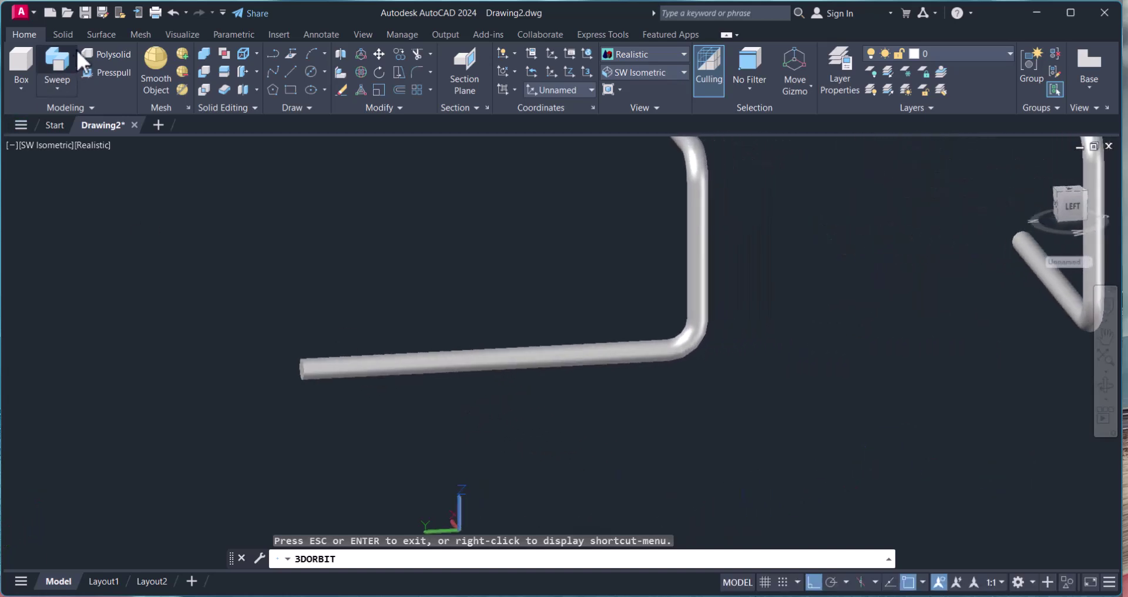
{"action": "left_click", "coordinate": [60, 35]}
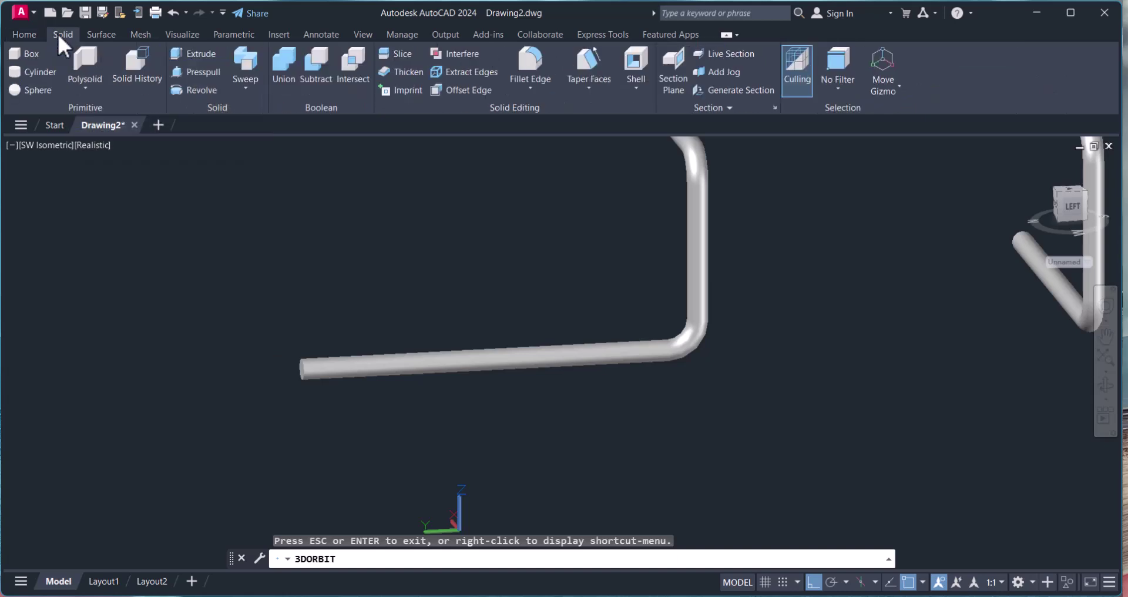
Start shelling the pipe solid and mark its first end face for removal.
{"action": "left_click", "coordinate": [633, 63]}
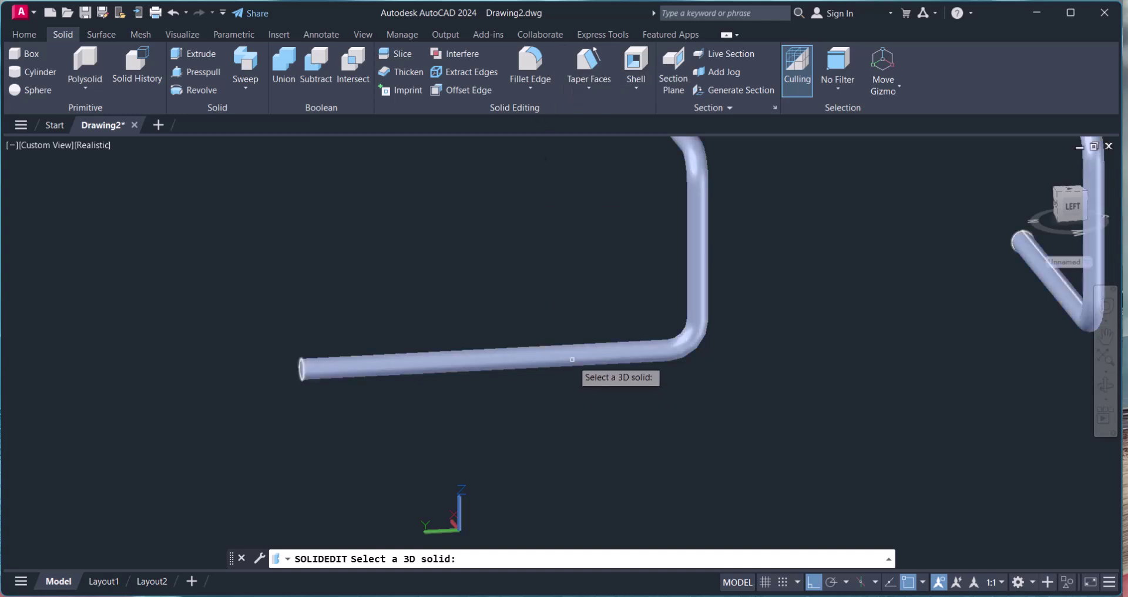
{"action": "left_click", "coordinate": [569, 357]}
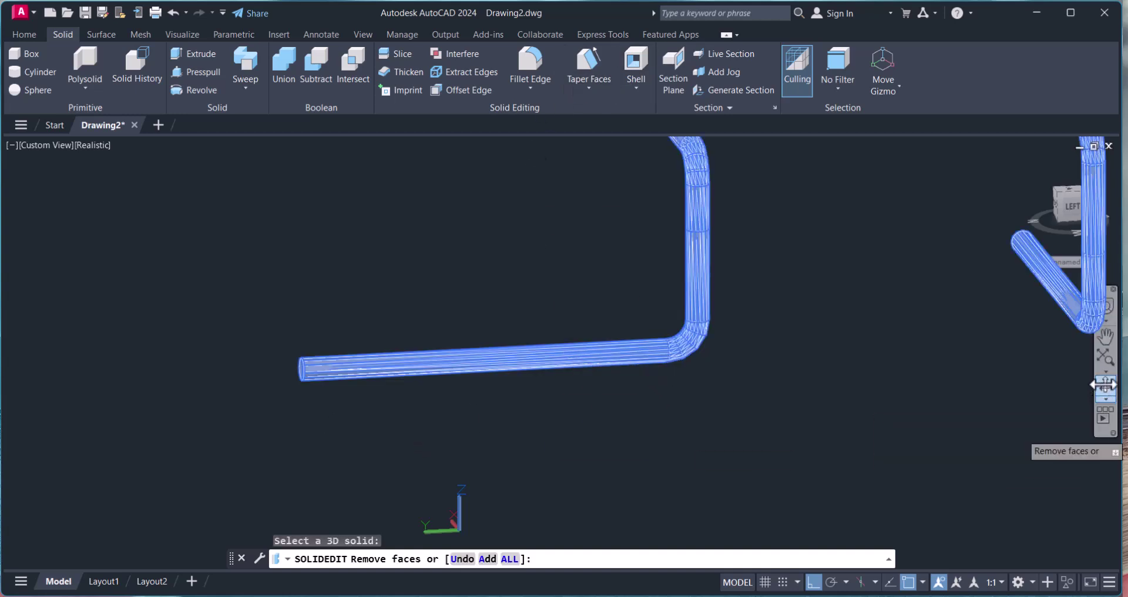
{"action": "left_click", "coordinate": [1106, 387]}
{"action": "mouse_move", "coordinate": [361, 404]}
{"action": "left_mouse_down"}
{"action": "mouse_move", "coordinate": [358, 395]}
{"action": "mouse_move", "coordinate": [382, 396]}
{"action": "left_mouse_up"}
{"action": "scroll", "coordinate": [392, 397], "scroll_direction": "up", "scroll_amount": 3}
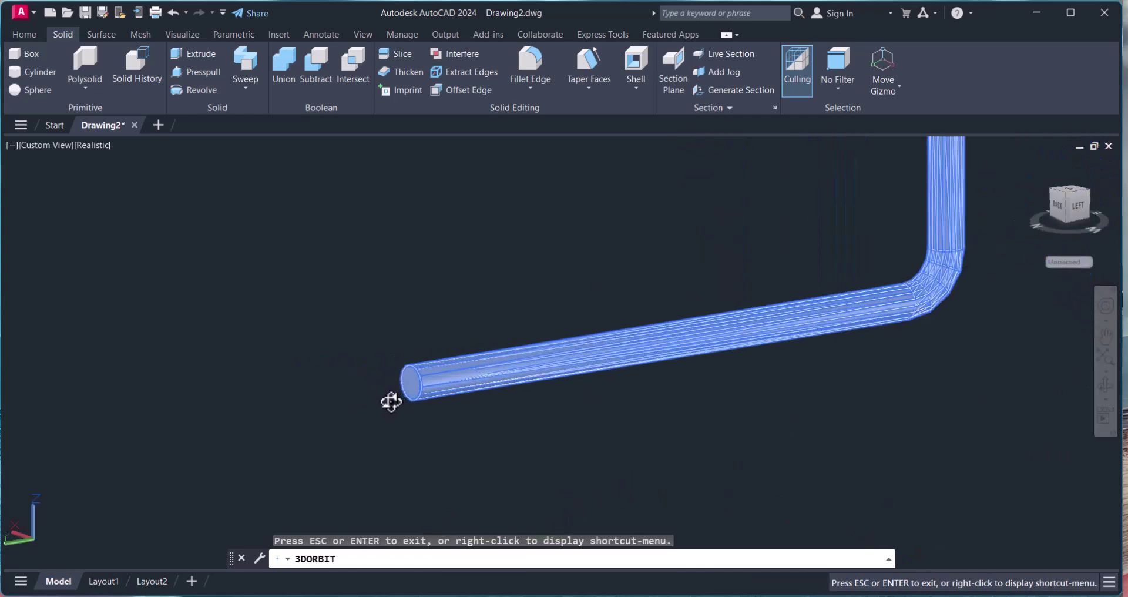
{"action": "scroll", "coordinate": [420, 375], "scroll_direction": "up", "scroll_amount": 3}
{"action": "key", "text": "Escape"}
{"action": "left_click", "coordinate": [419, 374]}
{"action": "scroll", "coordinate": [417, 388], "scroll_direction": "down", "scroll_amount": 5}
{"action": "scroll", "coordinate": [429, 393], "scroll_direction": "down", "scroll_amount": 5}
{"action": "scroll", "coordinate": [483, 370], "scroll_direction": "down", "scroll_amount": 2}
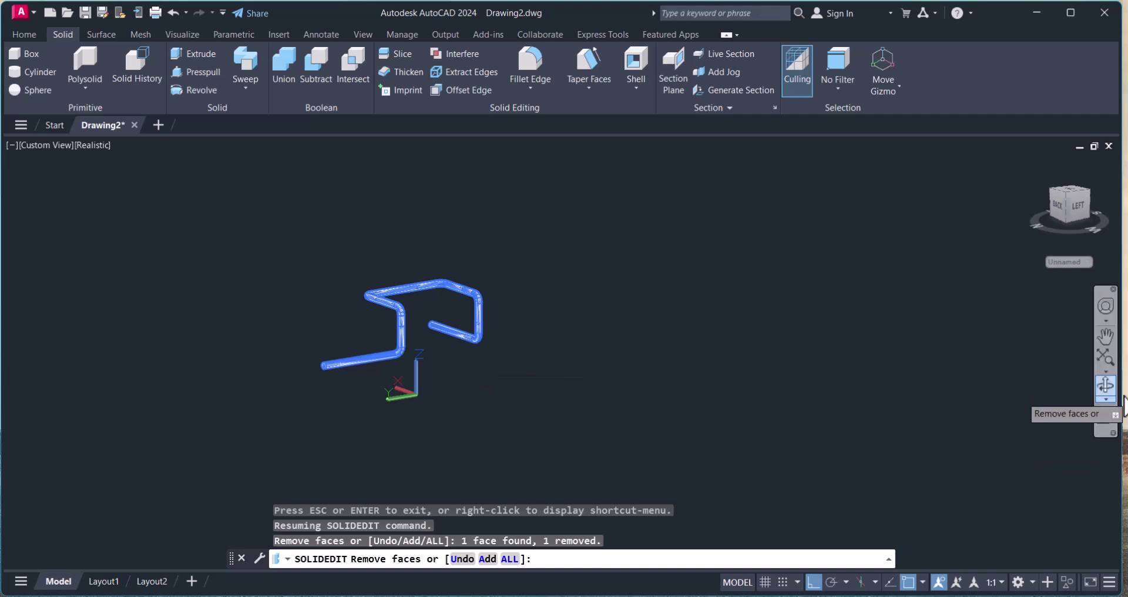
Remove the opposite end face too and apply a 10-unit shell wall thickness.
{"action": "left_click", "coordinate": [1105, 385]}
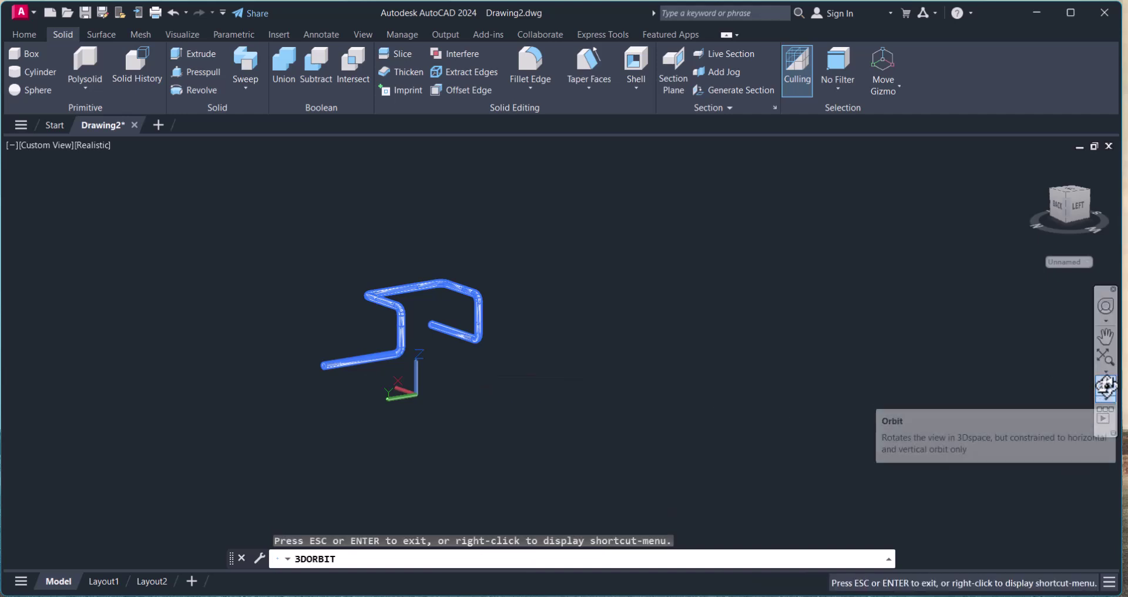
{"action": "mouse_move", "coordinate": [587, 352]}
{"action": "left_mouse_down"}
{"action": "mouse_move", "coordinate": [467, 333]}
{"action": "mouse_move", "coordinate": [265, 372]}
{"action": "mouse_move", "coordinate": [176, 358]}
{"action": "mouse_move", "coordinate": [360, 390]}
{"action": "mouse_move", "coordinate": [357, 399]}
{"action": "left_mouse_up"}
{"action": "key", "text": "Escape"}
{"action": "scroll", "coordinate": [357, 400], "scroll_direction": "up", "scroll_amount": 7}
{"action": "left_click", "coordinate": [324, 352]}
{"action": "right_click", "coordinate": [323, 352]}
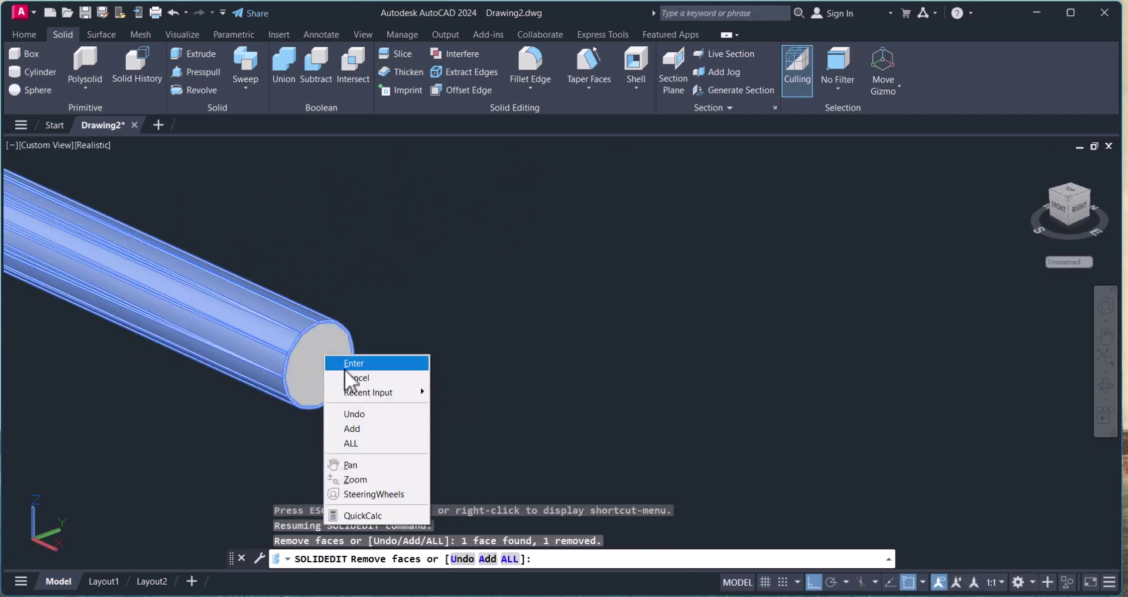
{"action": "left_click", "coordinate": [353, 363]}
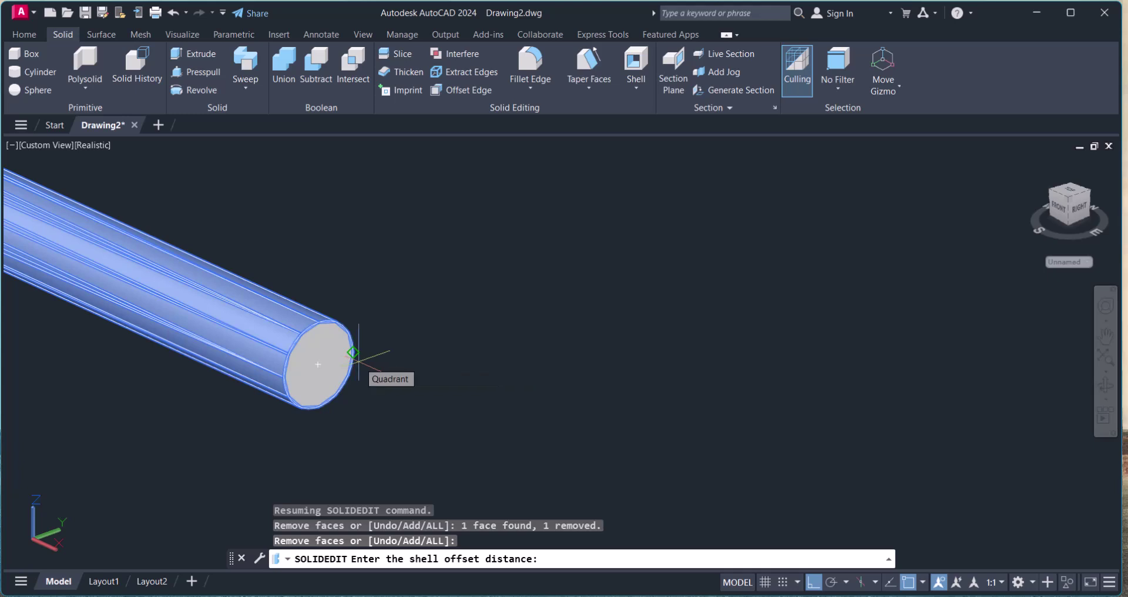
{"action": "type", "text": "10"}
{"action": "key", "text": "Return"}
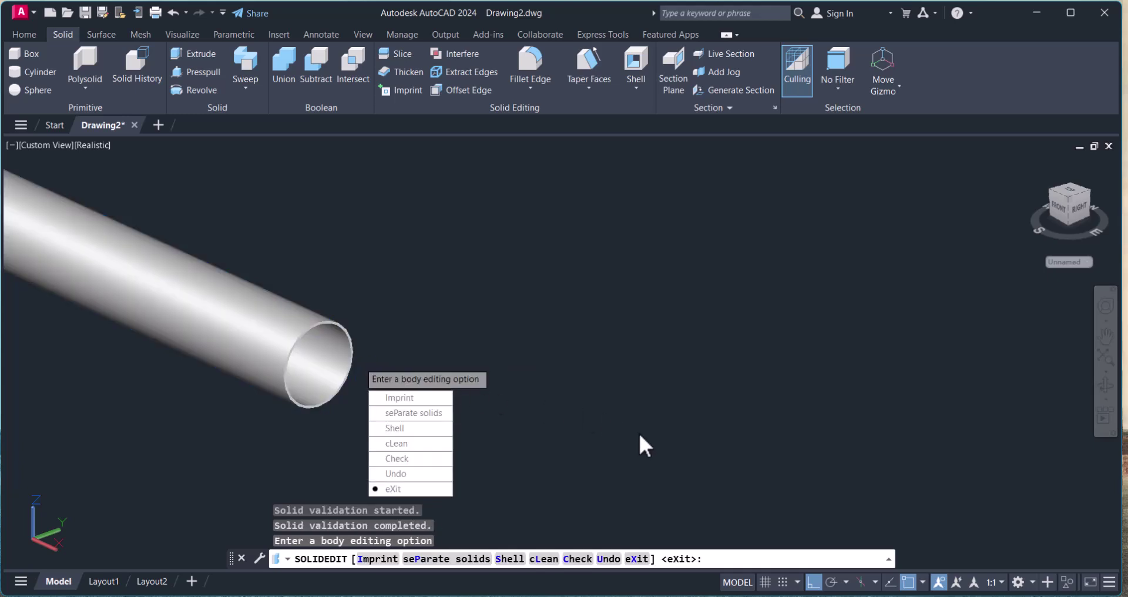
{"action": "key", "text": "Escape"}
{"action": "scroll", "coordinate": [611, 446], "scroll_direction": "down", "scroll_amount": 5}
{"action": "scroll", "coordinate": [578, 452], "scroll_direction": "down", "scroll_amount": 2}
{"action": "scroll", "coordinate": [650, 311], "scroll_direction": "up", "scroll_amount": 1}
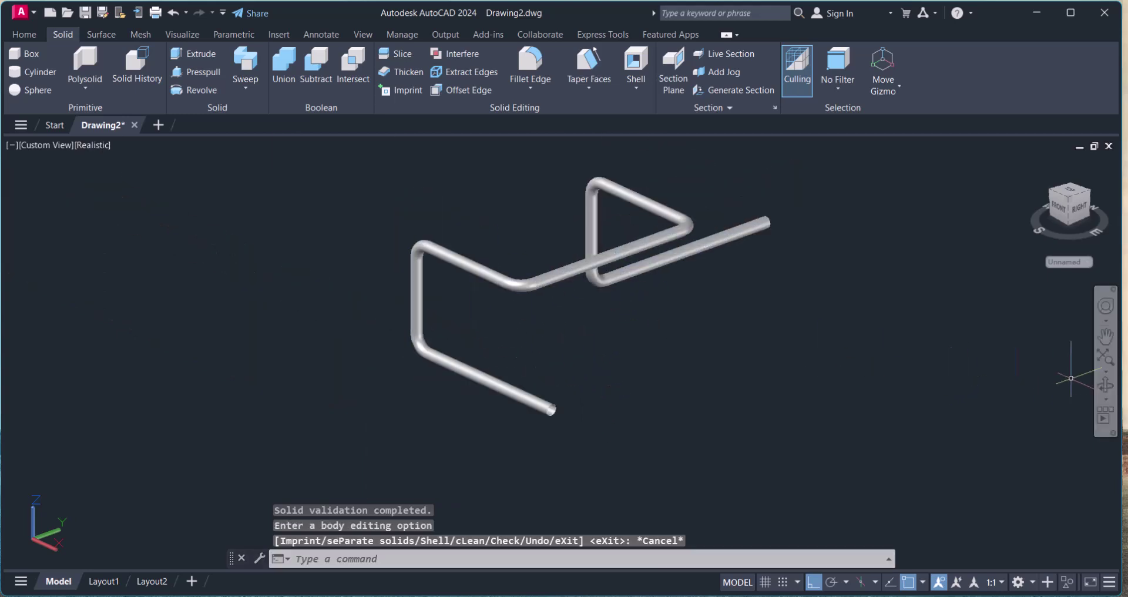
{"action": "left_click", "coordinate": [1106, 385]}
{"action": "mouse_move", "coordinate": [633, 375]}
{"action": "left_mouse_down"}
{"action": "mouse_move", "coordinate": [551, 402]}
{"action": "mouse_move", "coordinate": [461, 335]}
{"action": "mouse_move", "coordinate": [479, 343]}
{"action": "mouse_move", "coordinate": [429, 342]}
{"action": "mouse_move", "coordinate": [443, 337]}
{"action": "mouse_move", "coordinate": [610, 395]}
{"action": "mouse_move", "coordinate": [582, 335]}
{"action": "mouse_move", "coordinate": [558, 336]}
{"action": "mouse_move", "coordinate": [619, 335]}
{"action": "mouse_move", "coordinate": [453, 327]}
{"action": "left_mouse_up"}
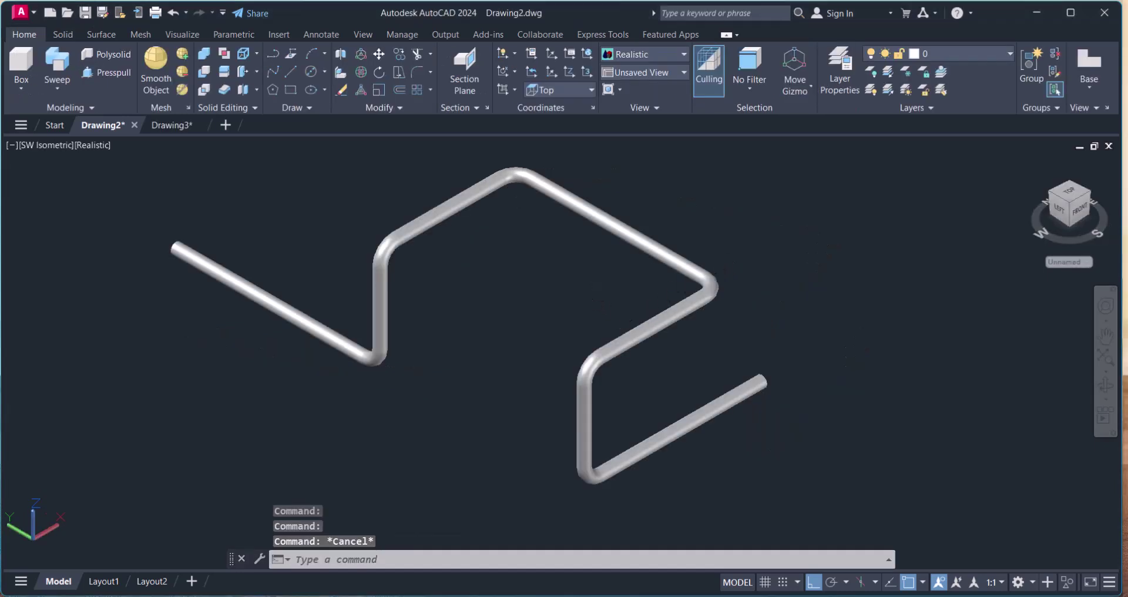
{"action": "key", "text": "Escape"}
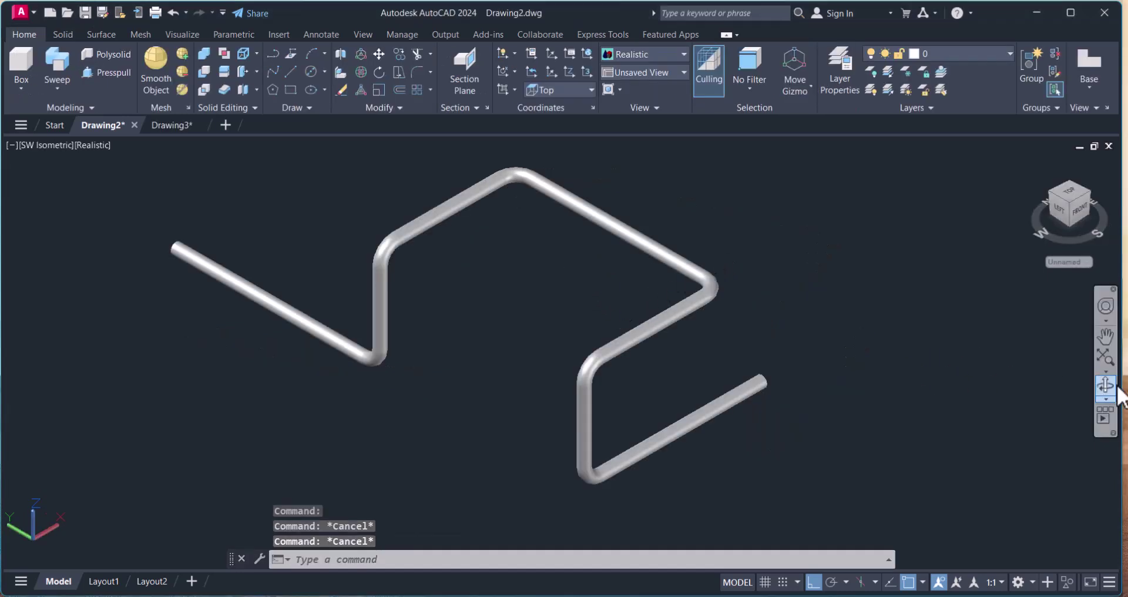
{"action": "left_click", "coordinate": [1106, 385]}
{"action": "mouse_move", "coordinate": [668, 380]}
{"action": "left_mouse_down"}
{"action": "mouse_move", "coordinate": [634, 335]}
{"action": "mouse_move", "coordinate": [786, 299]}
{"action": "mouse_move", "coordinate": [723, 315]}
{"action": "mouse_move", "coordinate": [559, 307]}
{"action": "mouse_move", "coordinate": [604, 304]}
{"action": "mouse_move", "coordinate": [580, 321]}
{"action": "mouse_move", "coordinate": [612, 322]}
{"action": "left_mouse_up"}
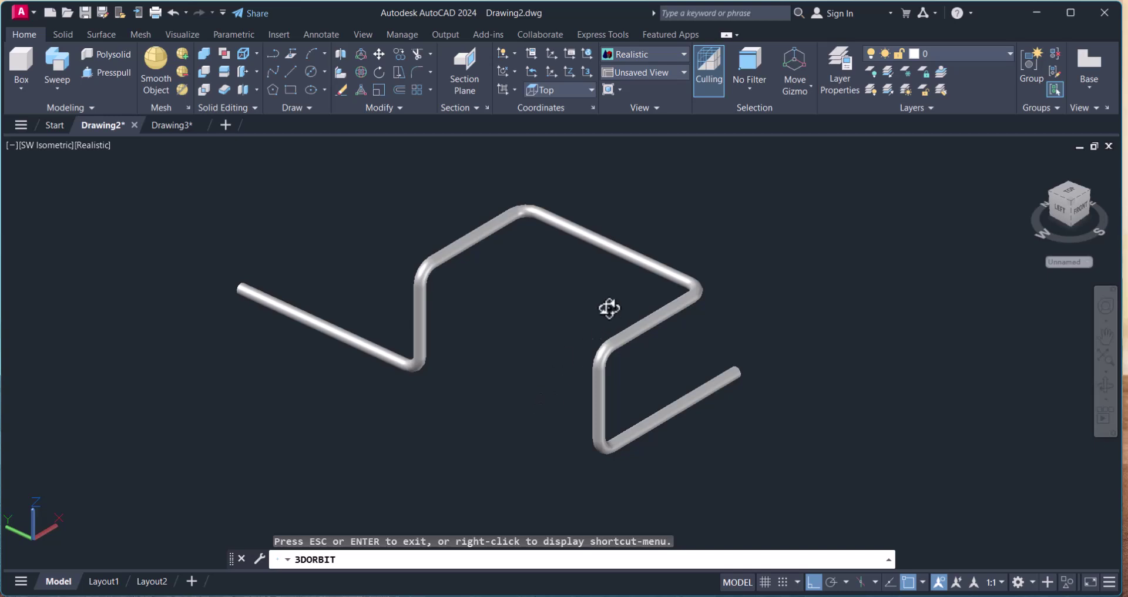
{"action": "key", "text": "Escape"}
{"action": "scroll", "coordinate": [593, 318], "scroll_direction": "up", "scroll_amount": 2}
{"action": "type", "text": "MAT"}
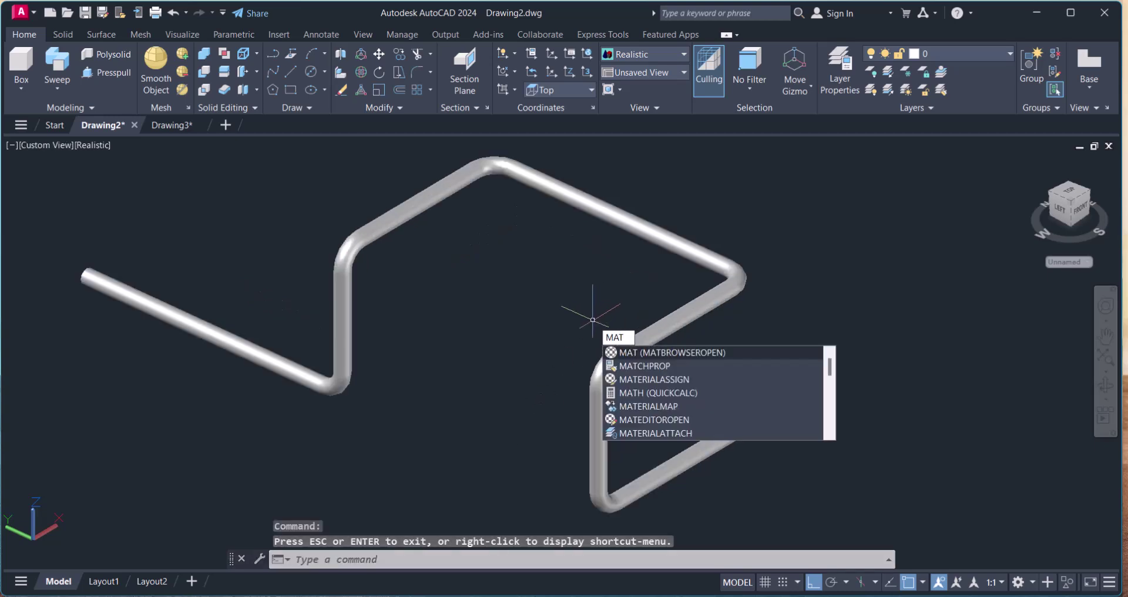
Open the Materials Browser and switch the Autodesk Library from Wood to Metal.
{"action": "key", "text": "Return"}
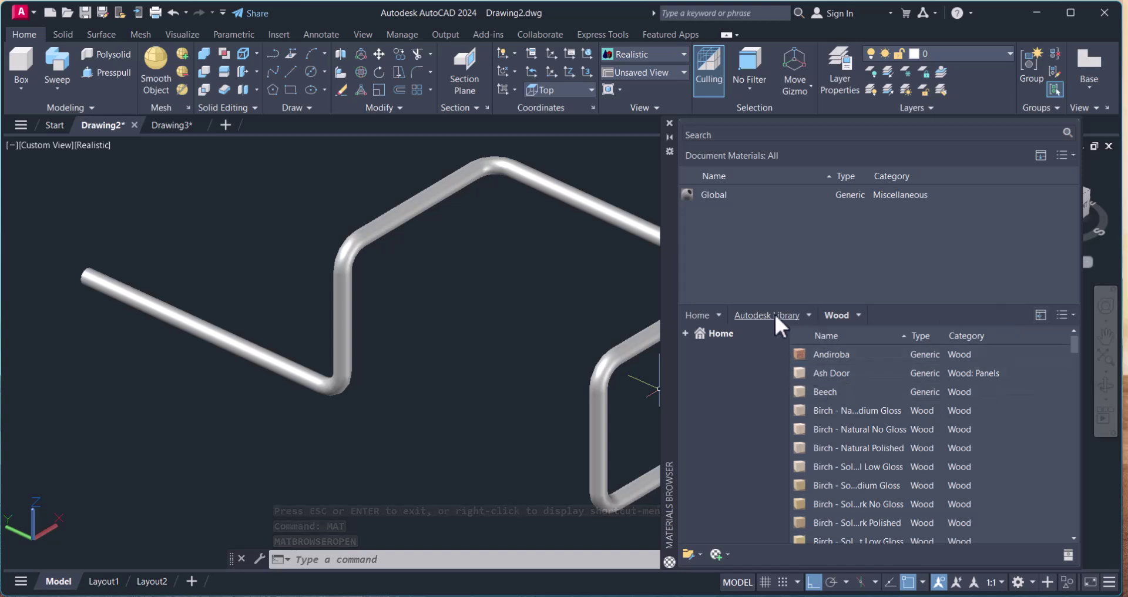
{"action": "left_click", "coordinate": [809, 314]}
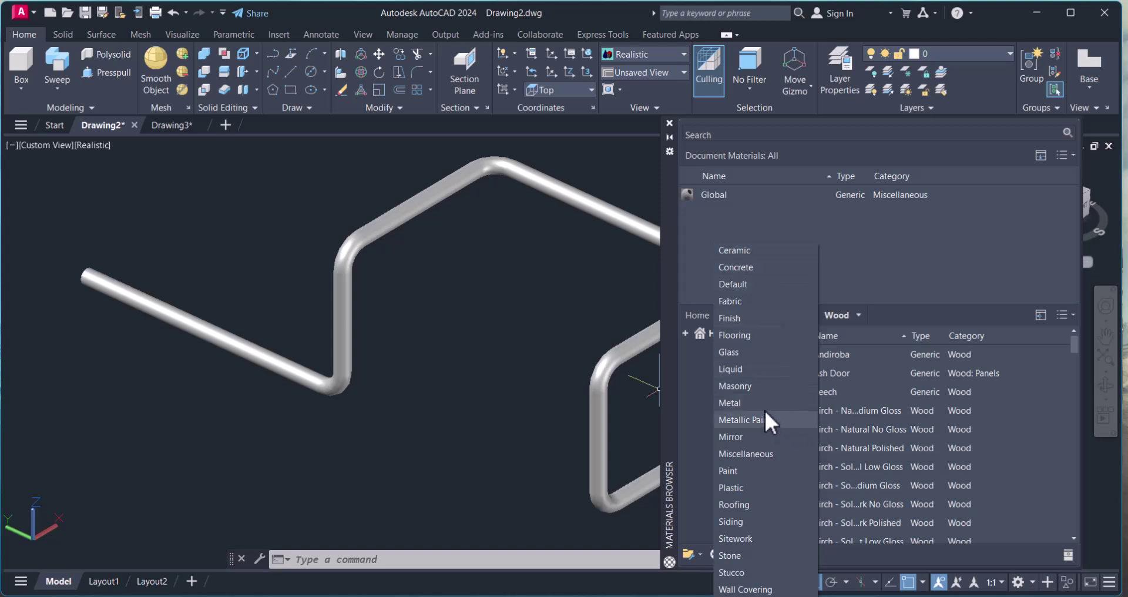
{"action": "left_click", "coordinate": [748, 403]}
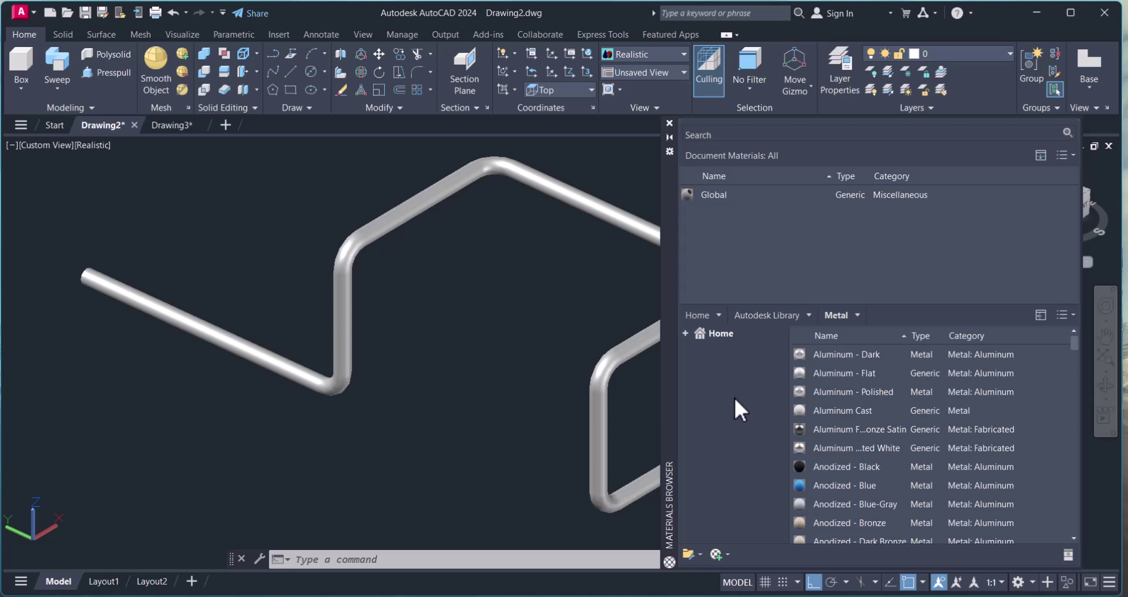
Apply Aluminum - Dark from the Metal library to the pipe.
{"action": "scroll", "coordinate": [529, 316], "scroll_direction": "down", "scroll_amount": 2}
{"action": "middle_click_drag", "start_coordinate": [578, 338], "coordinate": [464, 320]}
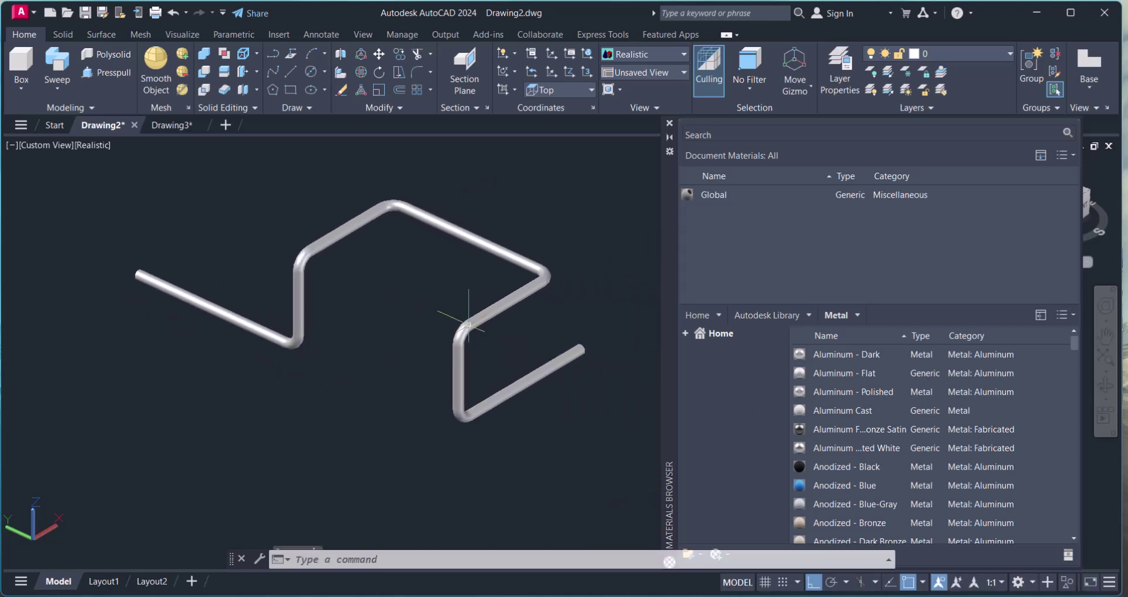
{"action": "scroll", "coordinate": [869, 486], "scroll_direction": "down", "scroll_amount": 2}
{"action": "scroll", "coordinate": [882, 479], "scroll_direction": "down", "scroll_amount": 2}
{"action": "scroll", "coordinate": [870, 488], "scroll_direction": "up", "scroll_amount": 4}
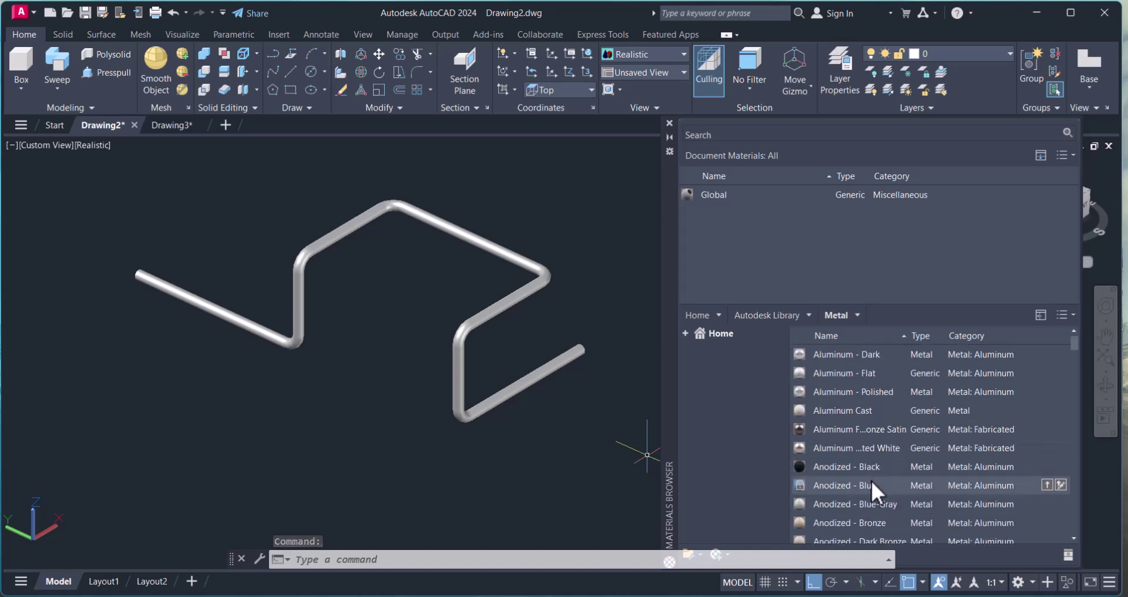
{"action": "left_click_drag", "start_coordinate": [844, 351], "coordinate": [544, 279]}
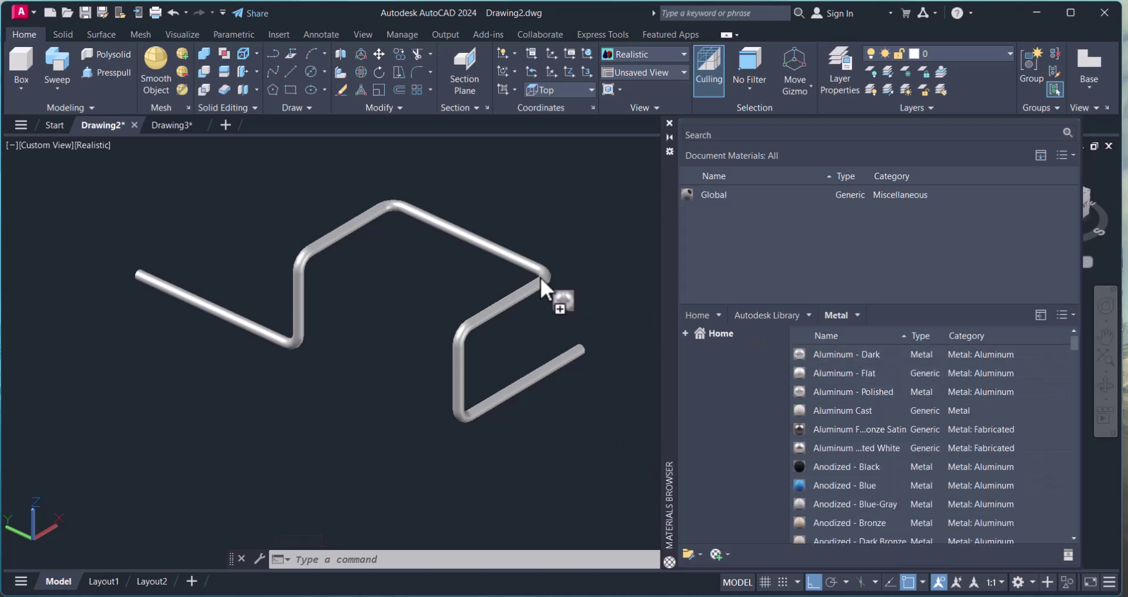
Try Aluminum - Flat and Aluminum - Polished, finishing with Aluminum Cast on the pipe.
{"action": "scroll", "coordinate": [477, 299], "scroll_direction": "up", "scroll_amount": 1}
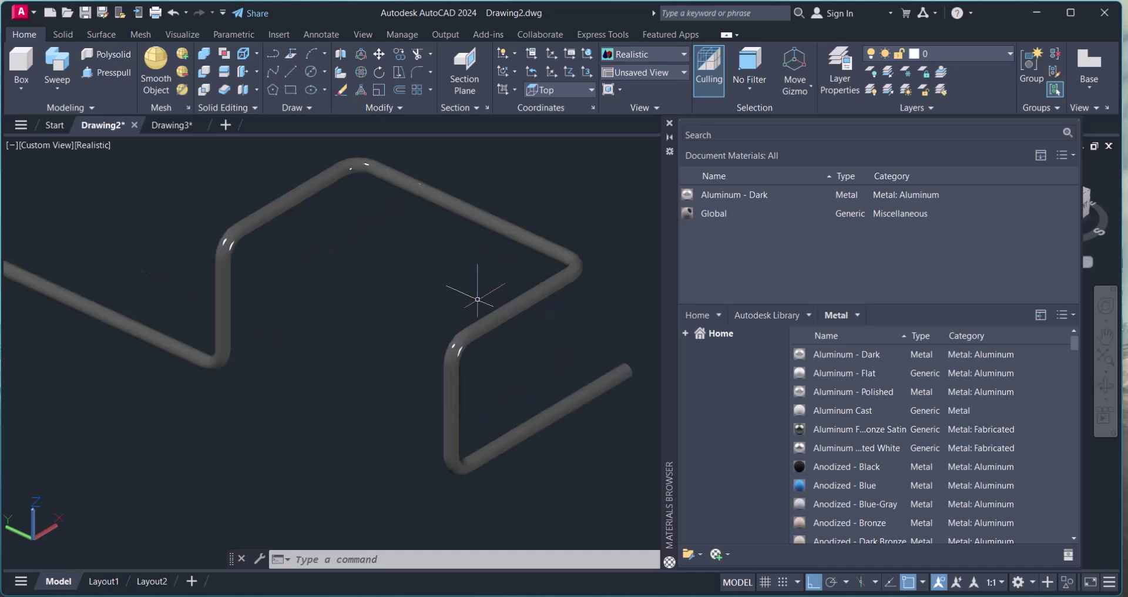
{"action": "scroll", "coordinate": [345, 246], "scroll_direction": "up", "scroll_amount": 1}
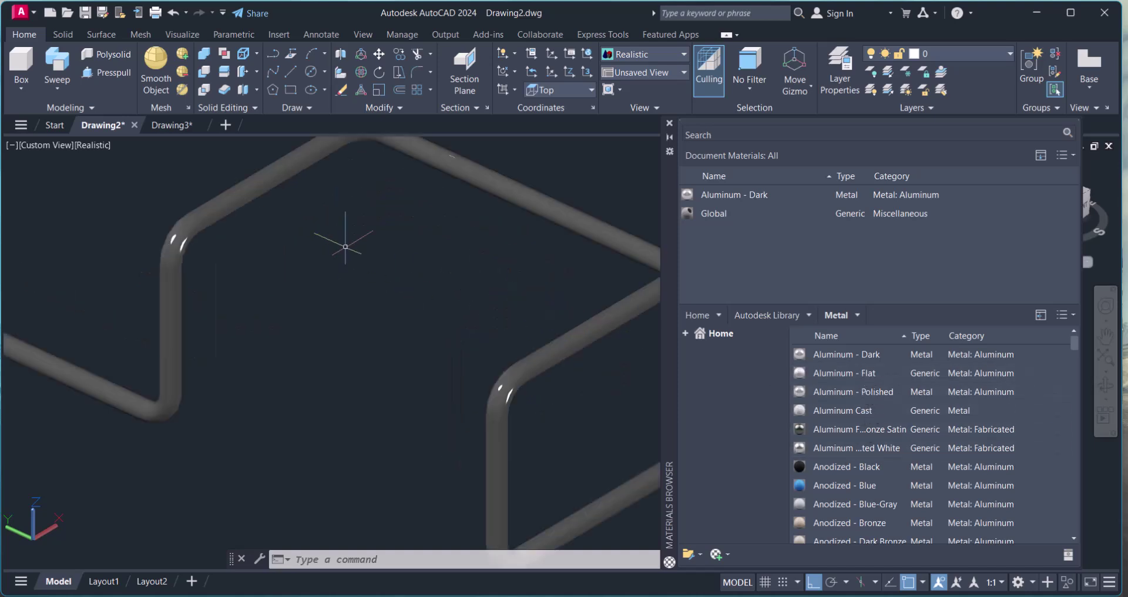
{"action": "scroll", "coordinate": [354, 258], "scroll_direction": "down", "scroll_amount": 2}
{"action": "scroll", "coordinate": [291, 235], "scroll_direction": "up", "scroll_amount": 1}
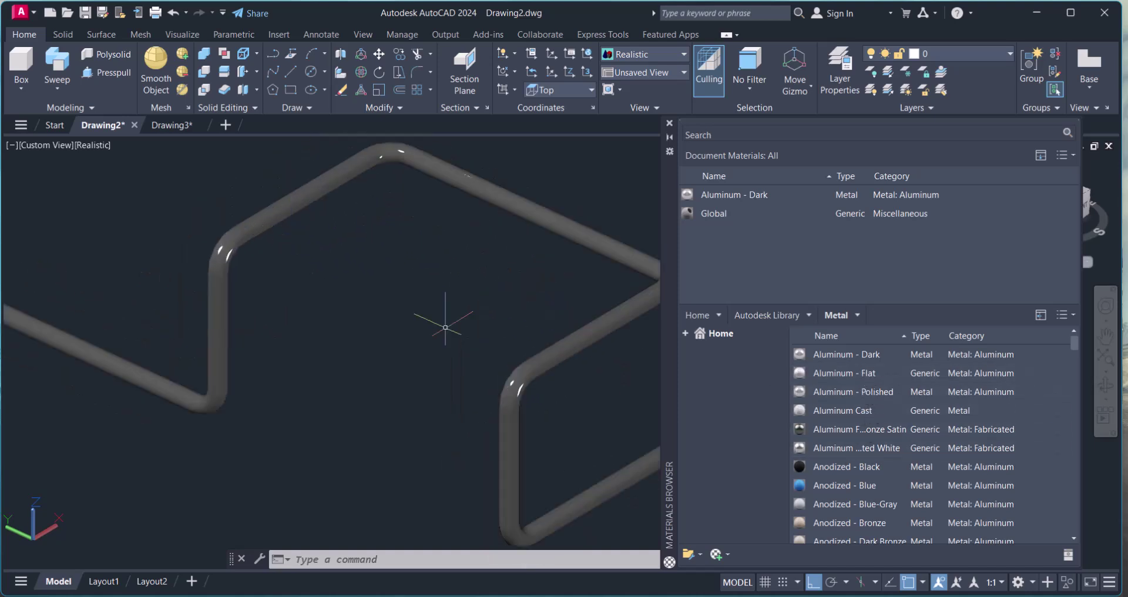
{"action": "left_click_drag", "start_coordinate": [837, 372], "coordinate": [589, 334]}
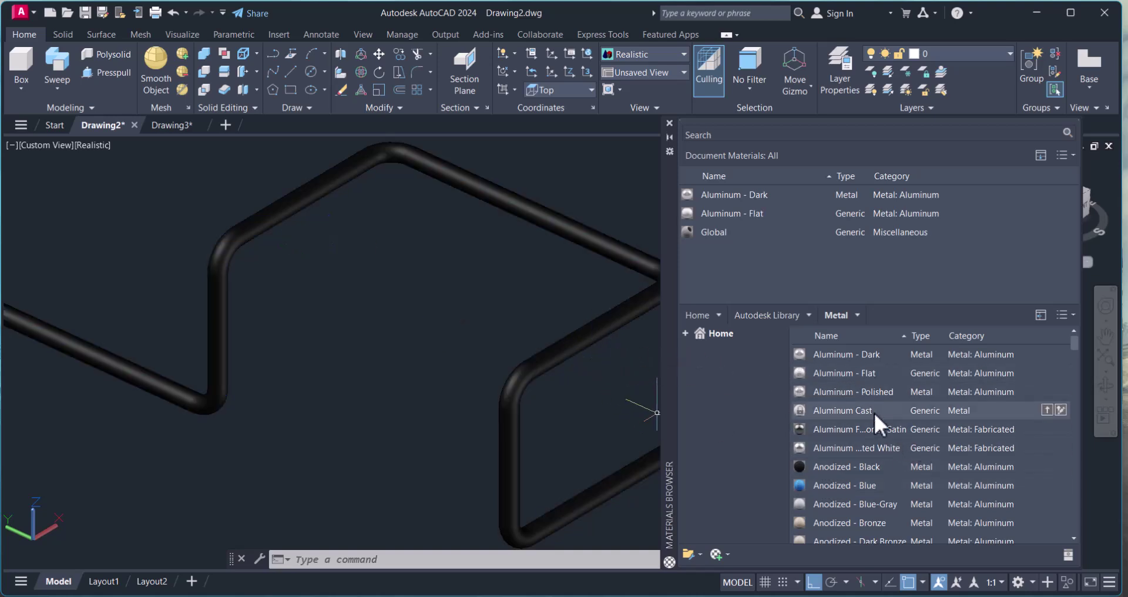
{"action": "left_click_drag", "start_coordinate": [858, 392], "coordinate": [589, 343]}
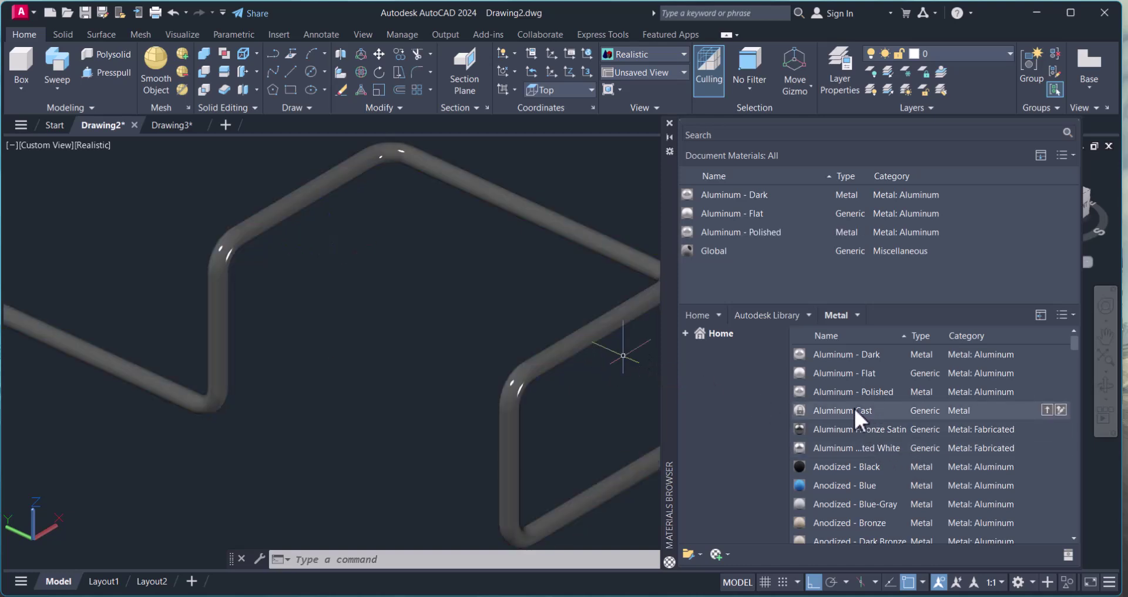
{"action": "left_click_drag", "start_coordinate": [854, 410], "coordinate": [591, 339]}
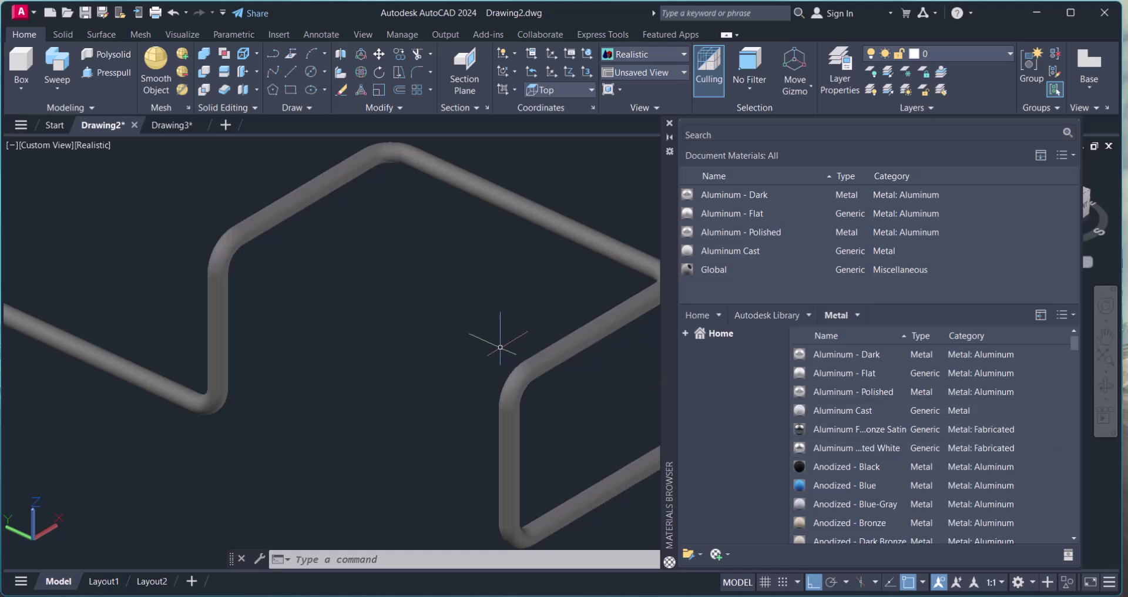
Try Gunmetal - Polished and then Galvanized finishes on the pipe.
{"action": "middle_click_drag", "start_coordinate": [491, 327], "coordinate": [443, 319], "text": "shift"}
{"action": "scroll", "coordinate": [913, 470], "scroll_direction": "down", "scroll_amount": 3}
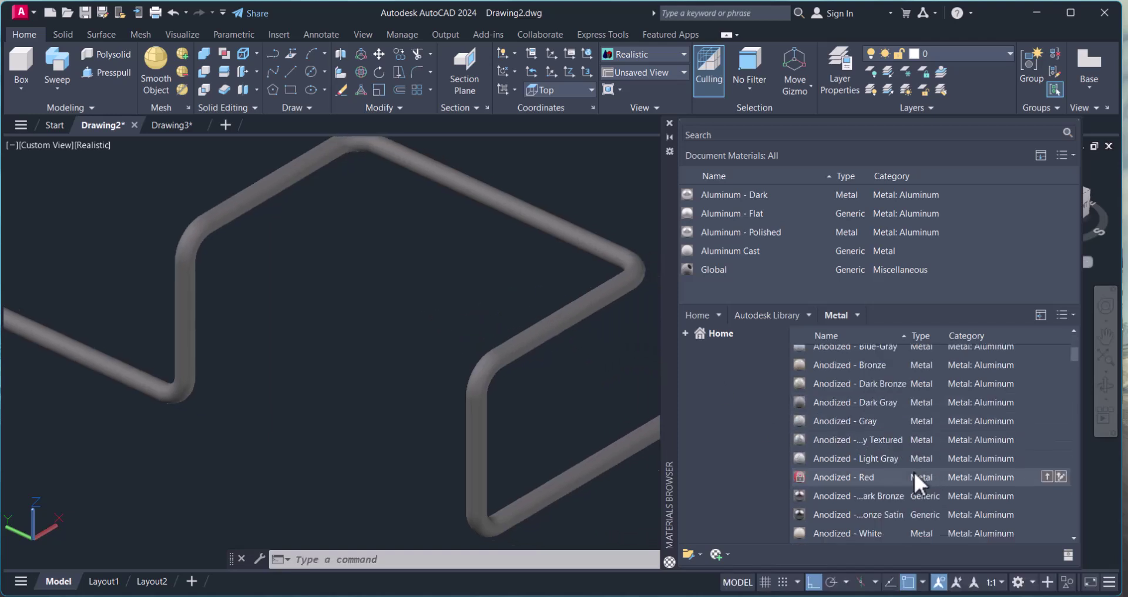
{"action": "scroll", "coordinate": [913, 469], "scroll_direction": "down", "scroll_amount": 3}
{"action": "scroll", "coordinate": [915, 472], "scroll_direction": "down", "scroll_amount": 3}
{"action": "scroll", "coordinate": [914, 471], "scroll_direction": "down", "scroll_amount": 3}
{"action": "scroll", "coordinate": [914, 471], "scroll_direction": "down", "scroll_amount": 3}
{"action": "scroll", "coordinate": [899, 463], "scroll_direction": "down", "scroll_amount": 1}
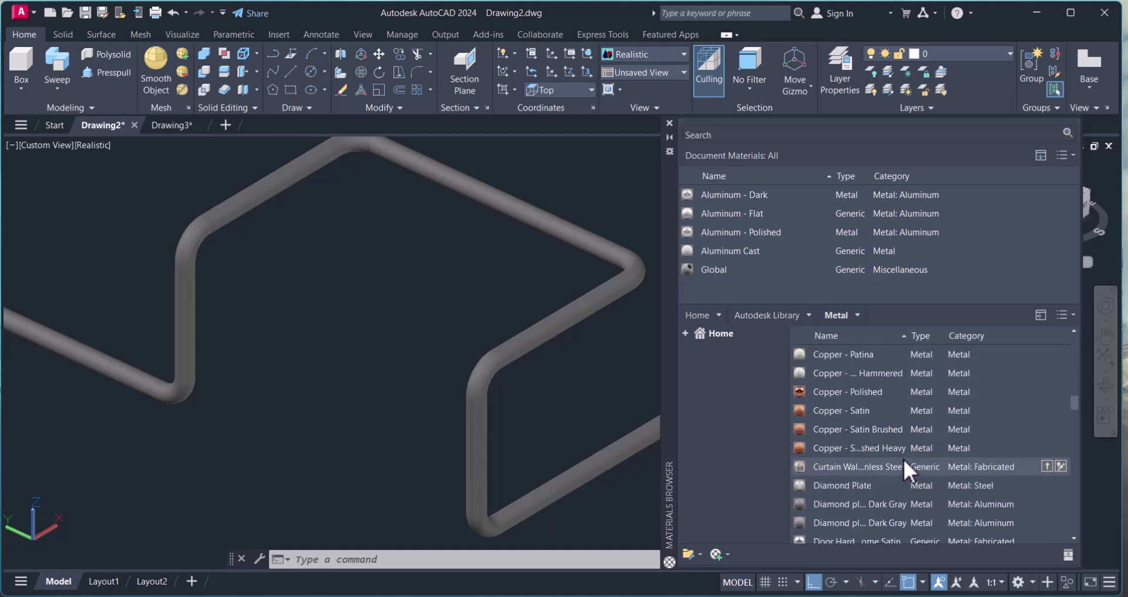
{"action": "scroll", "coordinate": [903, 459], "scroll_direction": "down", "scroll_amount": 2}
{"action": "scroll", "coordinate": [904, 456], "scroll_direction": "down", "scroll_amount": 3}
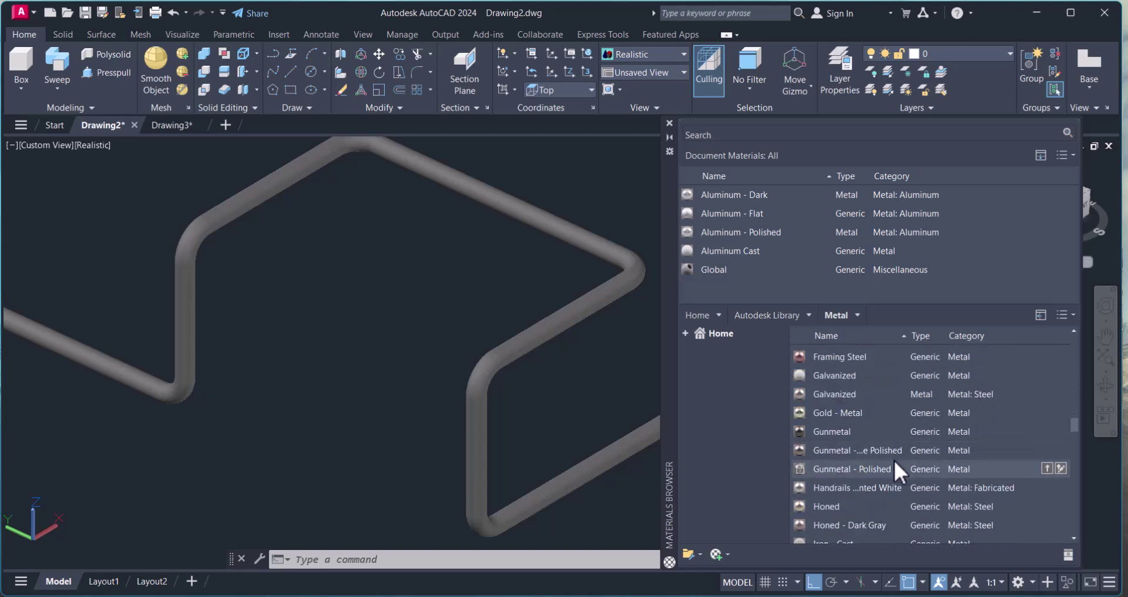
{"action": "left_click_drag", "start_coordinate": [883, 469], "coordinate": [576, 327]}
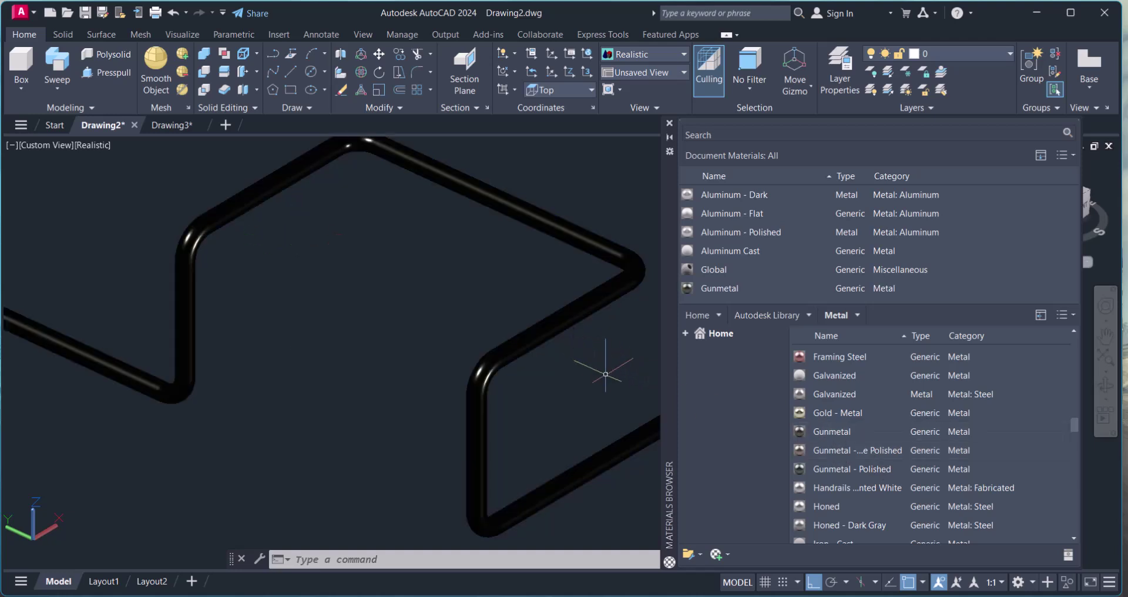
{"action": "left_click_drag", "start_coordinate": [831, 414], "coordinate": [570, 325]}
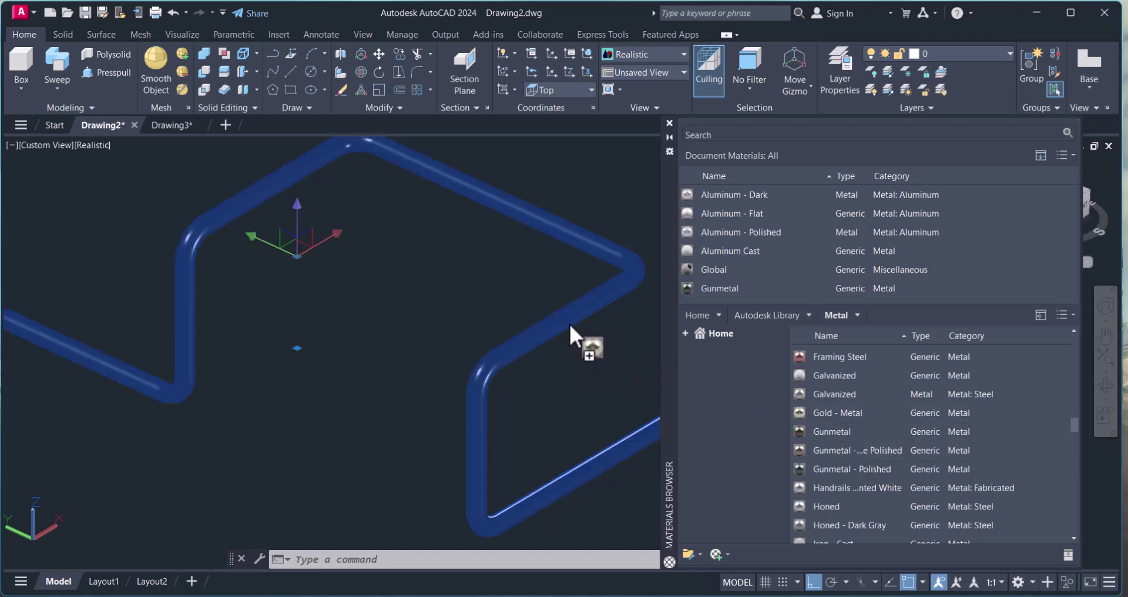
{"action": "left_click_drag", "start_coordinate": [831, 379], "coordinate": [573, 320]}
Apply the brown Rust material from the Metal library to the pipe.
{"action": "scroll", "coordinate": [814, 426], "scroll_direction": "down", "scroll_amount": 4}
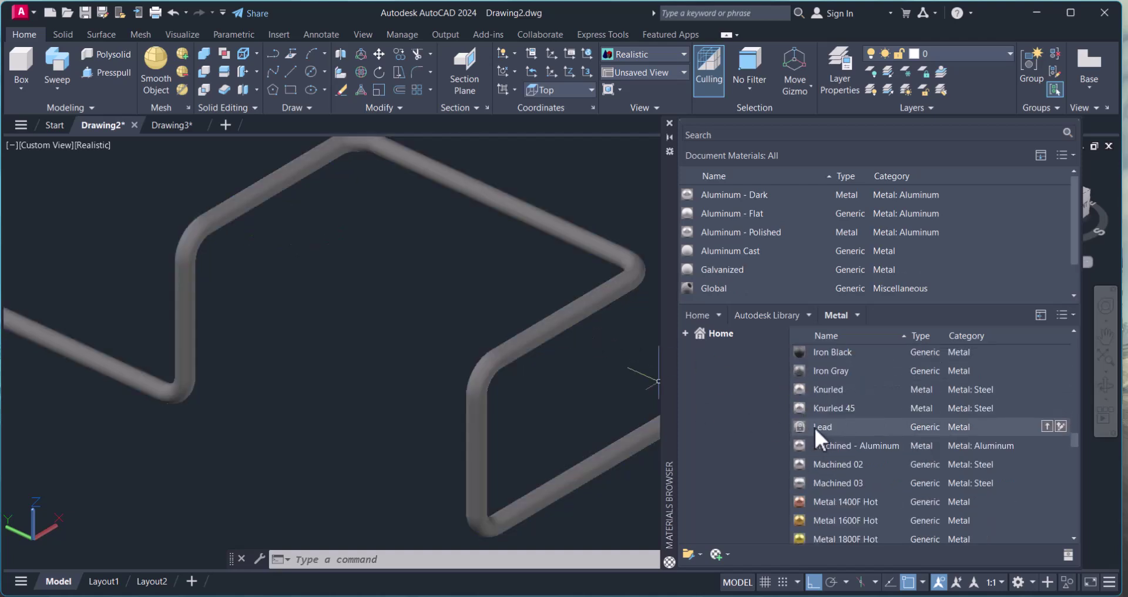
{"action": "scroll", "coordinate": [869, 438], "scroll_direction": "down", "scroll_amount": 2}
{"action": "scroll", "coordinate": [876, 438], "scroll_direction": "down", "scroll_amount": 3}
{"action": "scroll", "coordinate": [880, 434], "scroll_direction": "down", "scroll_amount": 4}
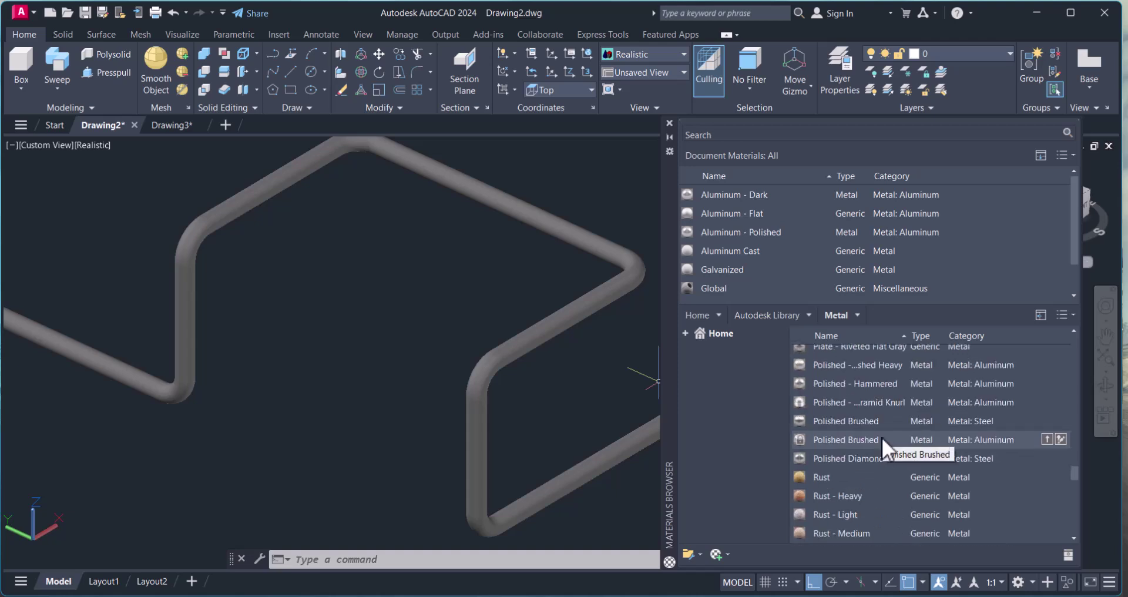
{"action": "scroll", "coordinate": [883, 437], "scroll_direction": "up", "scroll_amount": 2}
{"action": "scroll", "coordinate": [883, 436], "scroll_direction": "down", "scroll_amount": 3}
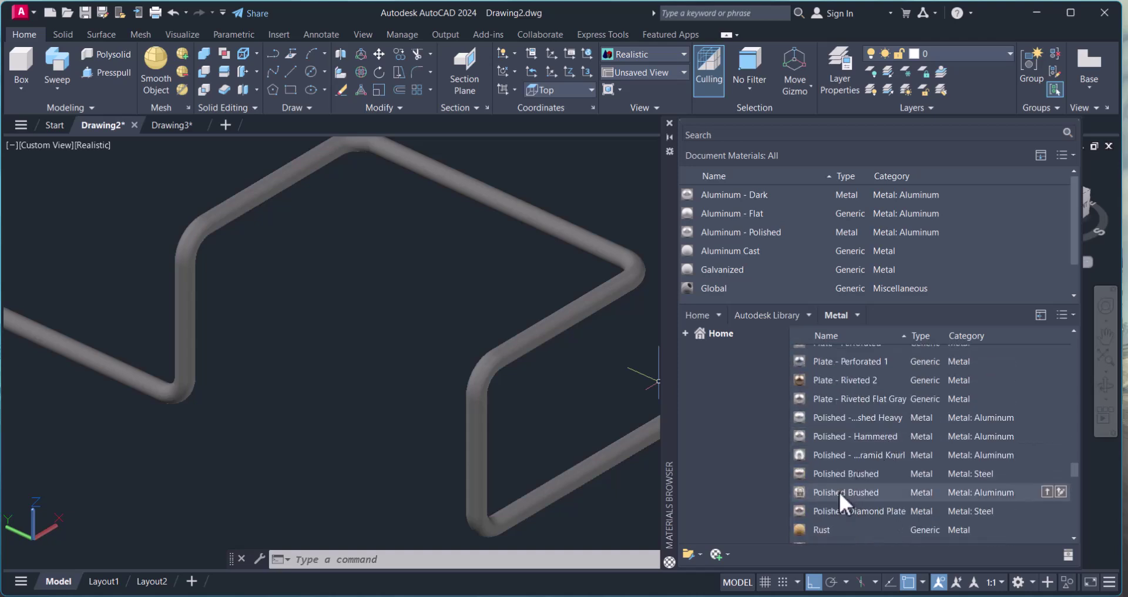
{"action": "left_click_drag", "start_coordinate": [822, 530], "coordinate": [543, 338]}
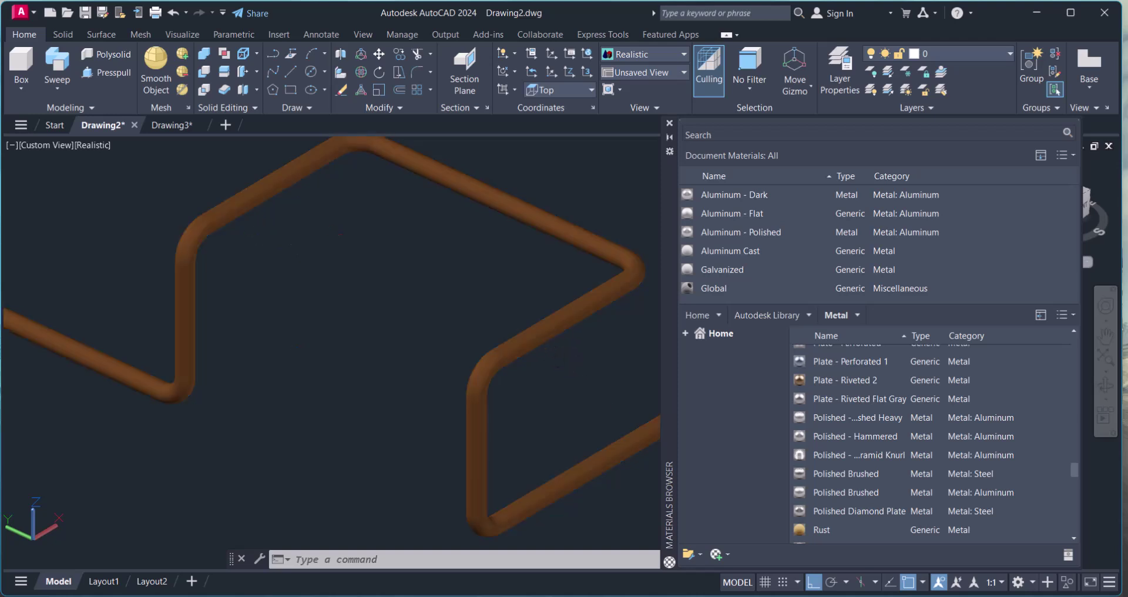
{"action": "scroll", "coordinate": [440, 290], "scroll_direction": "down", "scroll_amount": 1}
{"action": "scroll", "coordinate": [447, 290], "scroll_direction": "down", "scroll_amount": 1}
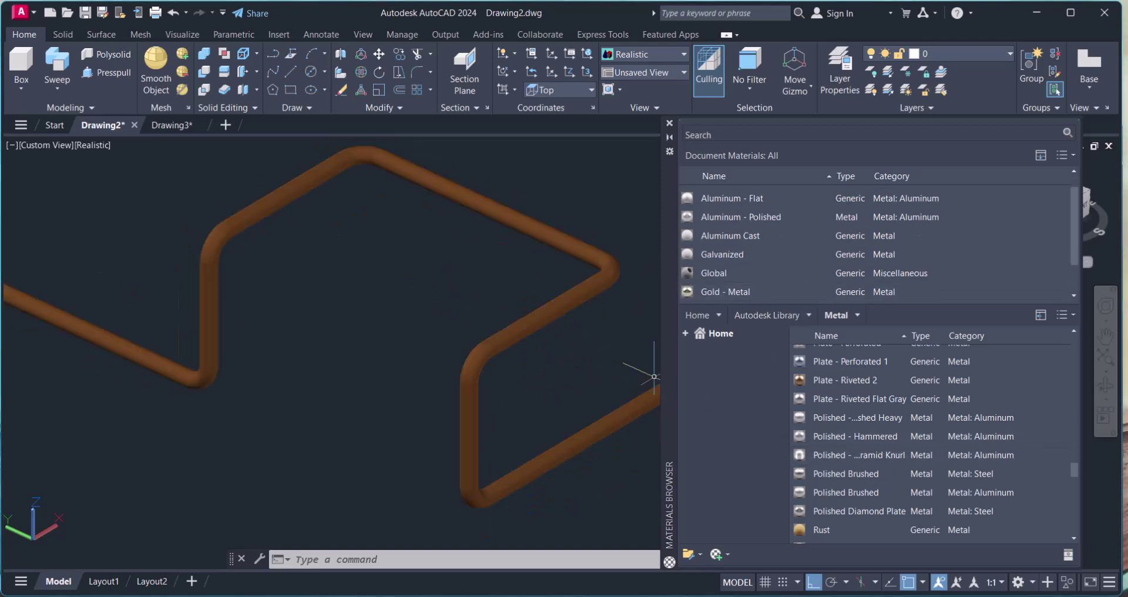
Close the Materials Browser and zoom out to show the whole rust-finished pipe.
{"action": "left_click", "coordinate": [671, 123]}
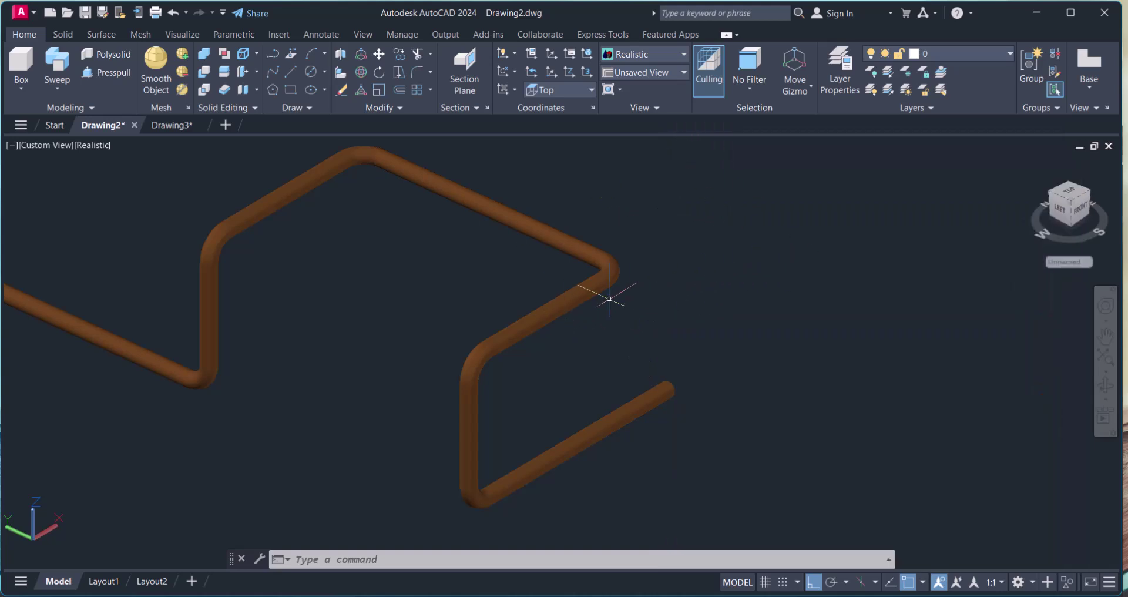
{"action": "scroll", "coordinate": [569, 296], "scroll_direction": "down", "scroll_amount": 2}
{"action": "key", "text": "Escape"}
{"action": "scroll", "coordinate": [663, 291], "scroll_direction": "down", "scroll_amount": 2}
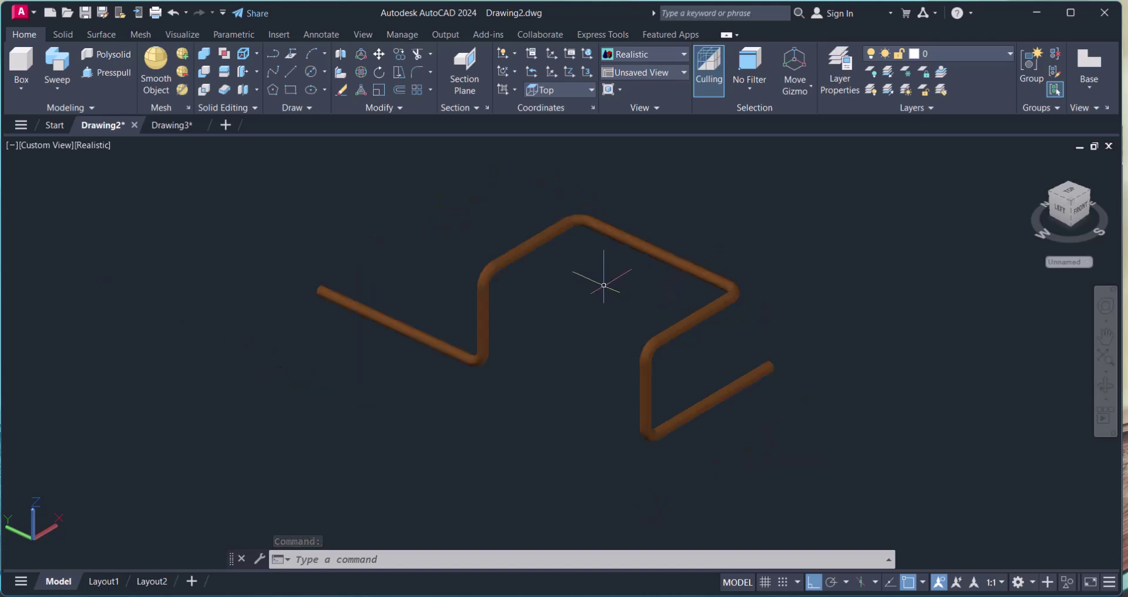
{"action": "scroll", "coordinate": [552, 285], "scroll_direction": "up", "scroll_amount": 2}
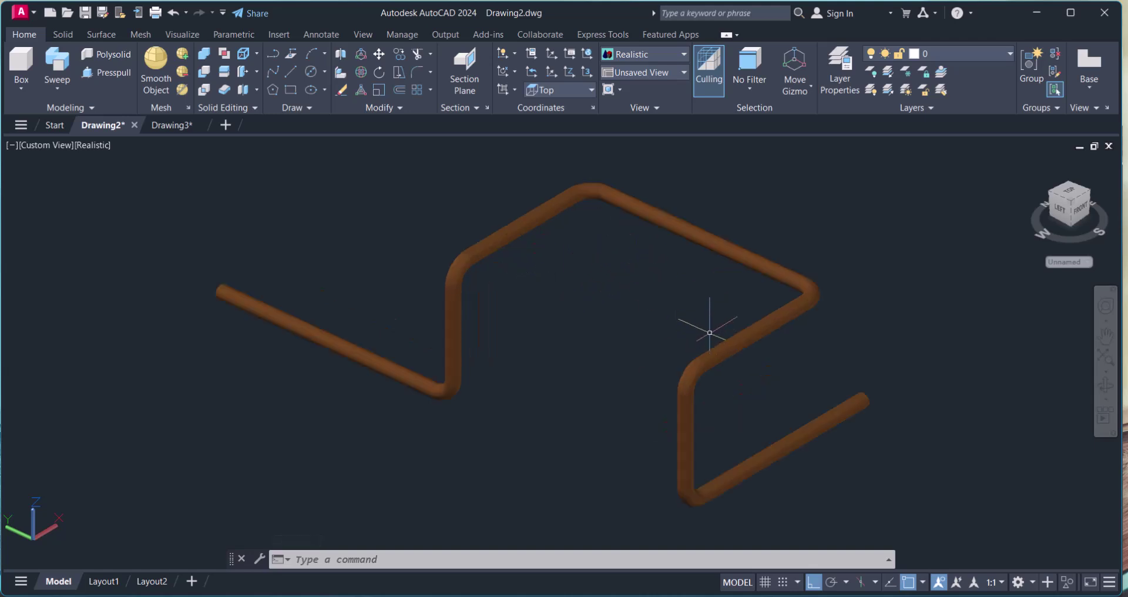
{"action": "left_click", "coordinate": [403, 562]}
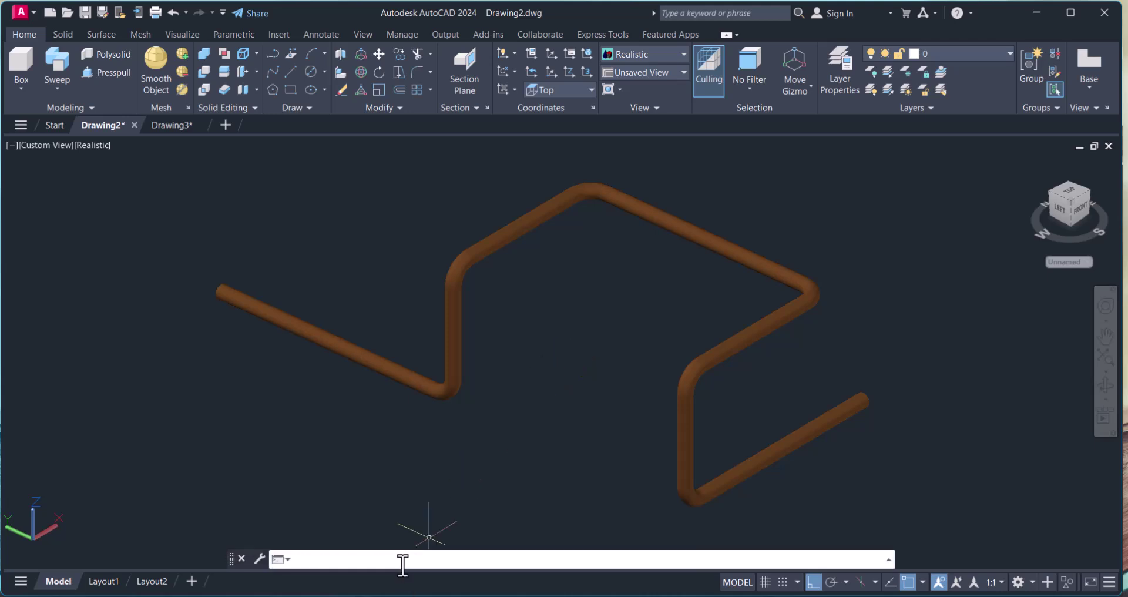
Run MASSPROP on the pipe, reporting a volume of 296373932.6508.
{"action": "type", "text": "mass"}
{"action": "key", "text": "Return"}
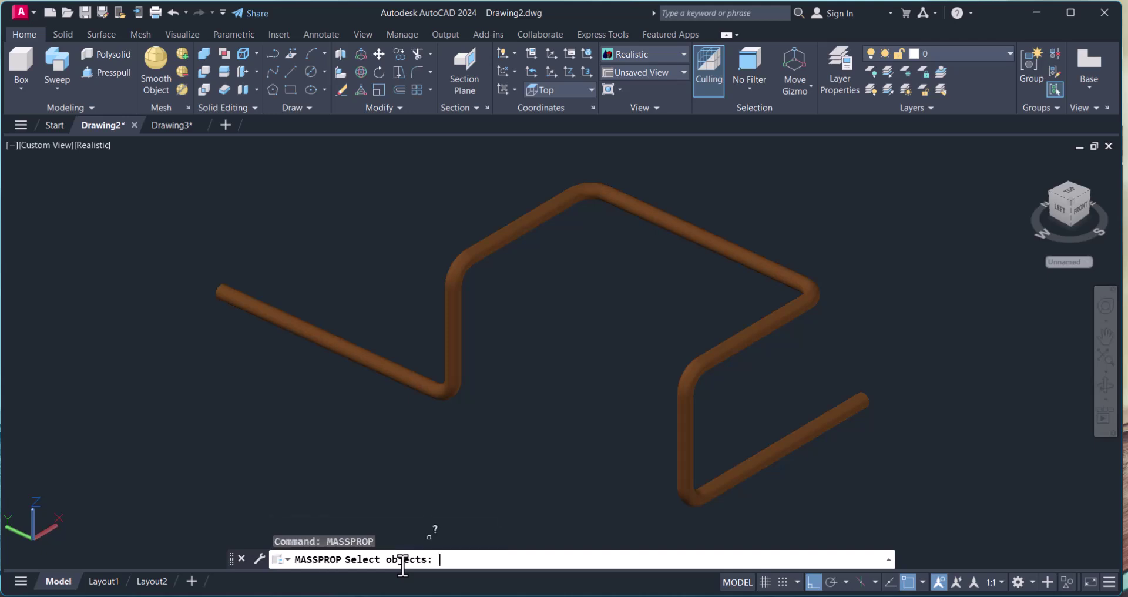
{"action": "left_click", "coordinate": [442, 396]}
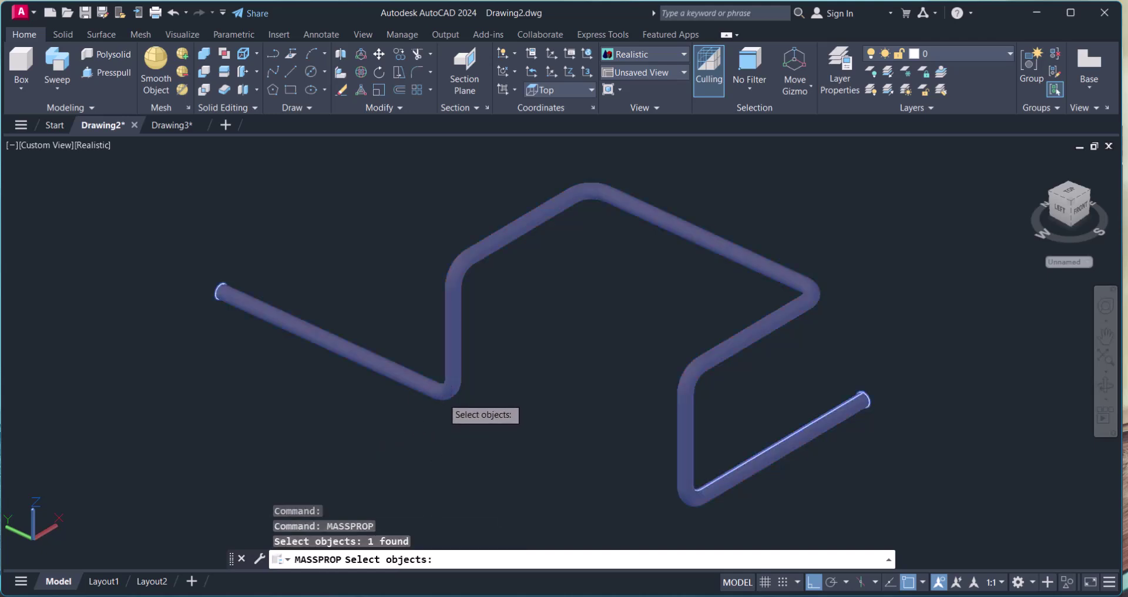
{"action": "key", "text": "Return"}
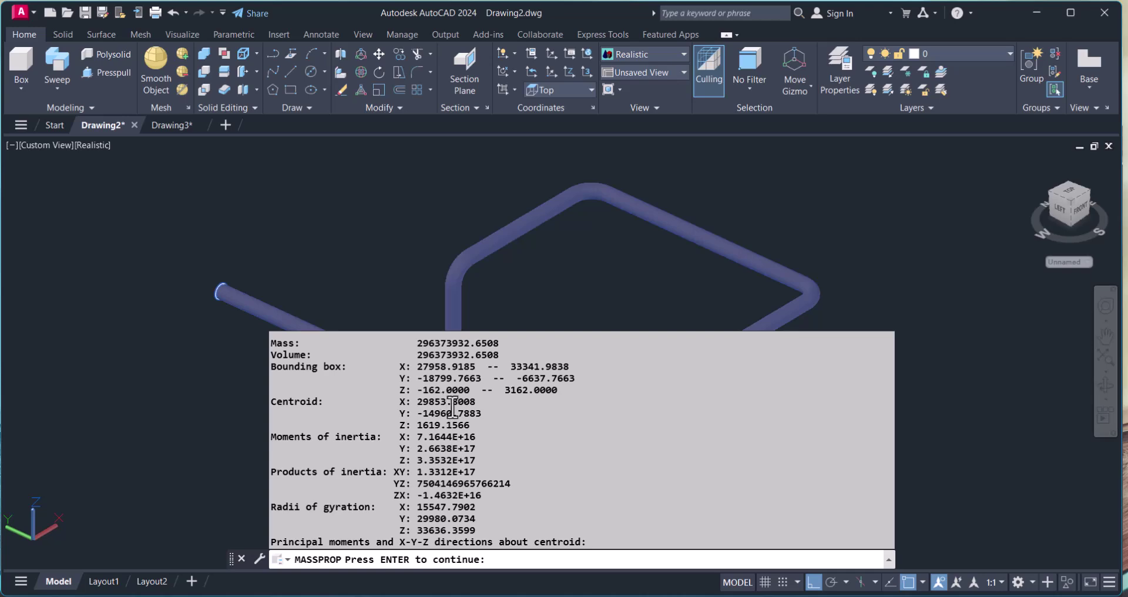
Snip the mass-properties results area and open the capture in Snipping Tool.
{"action": "key", "text": "super+shift+s"}
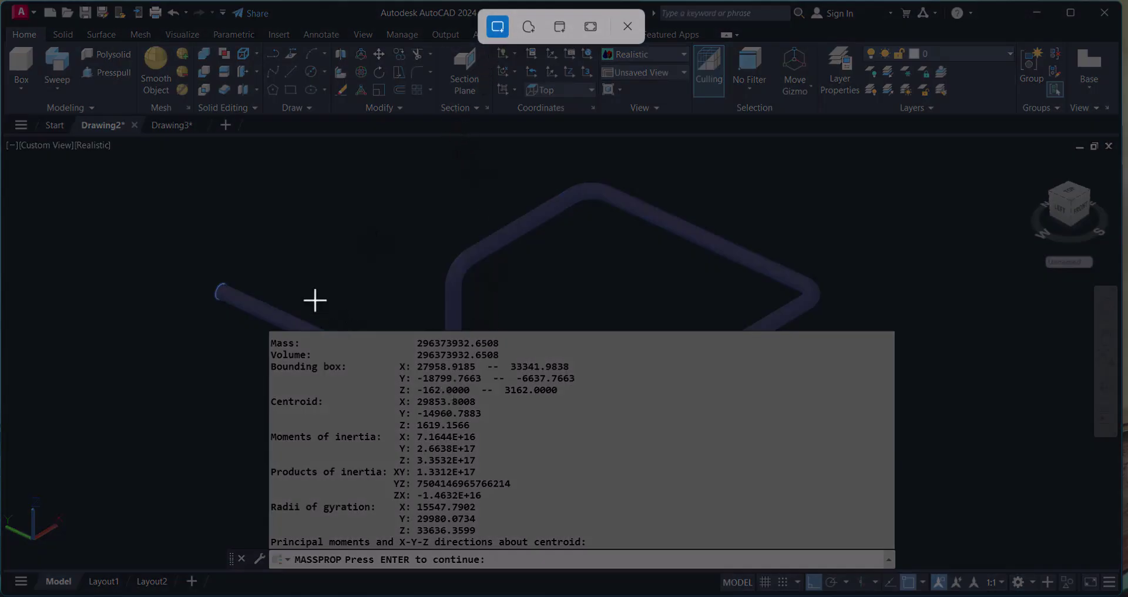
{"action": "left_click_drag", "start_coordinate": [195, 257], "coordinate": [886, 568]}
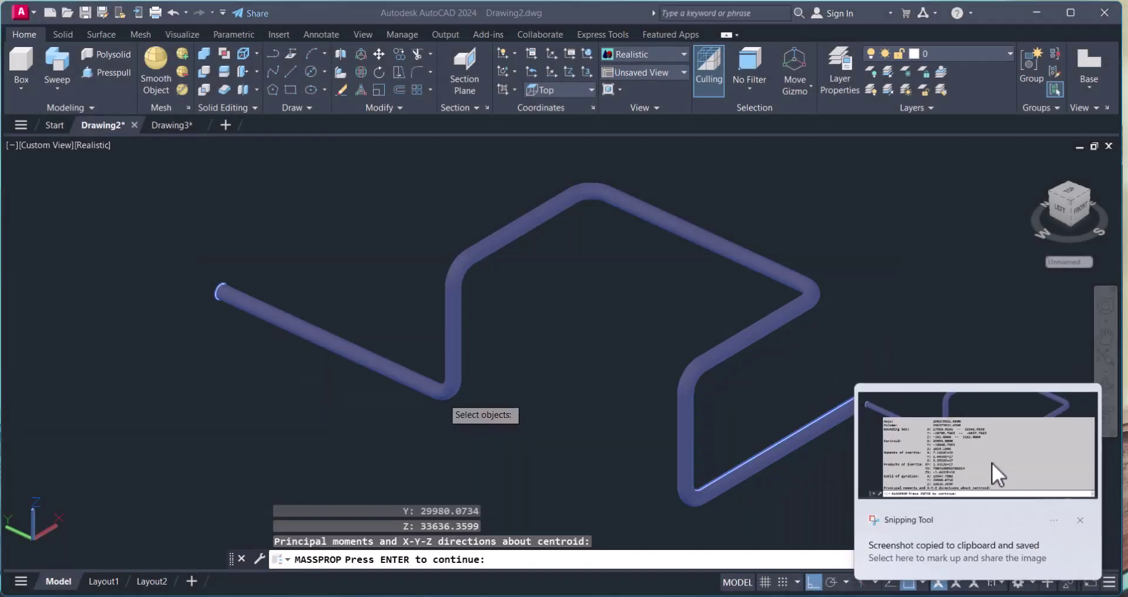
{"action": "left_click", "coordinate": [992, 463]}
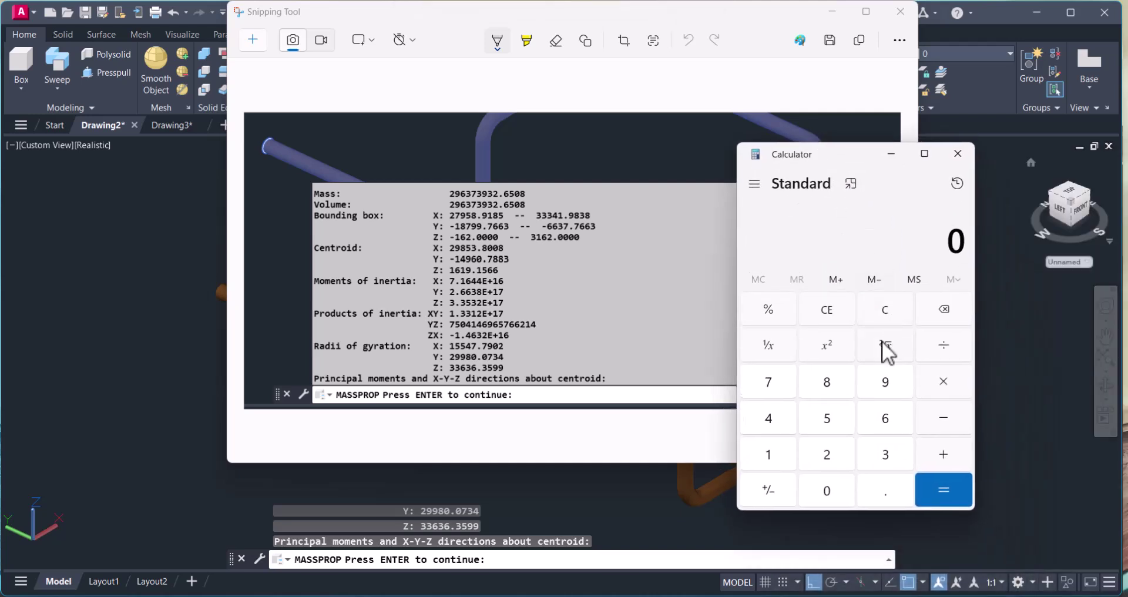
Compute 296373932 × 0.785 ÷ 100000 in Calculator, giving 2,326.5353662.
{"action": "type", "text": "2963"}
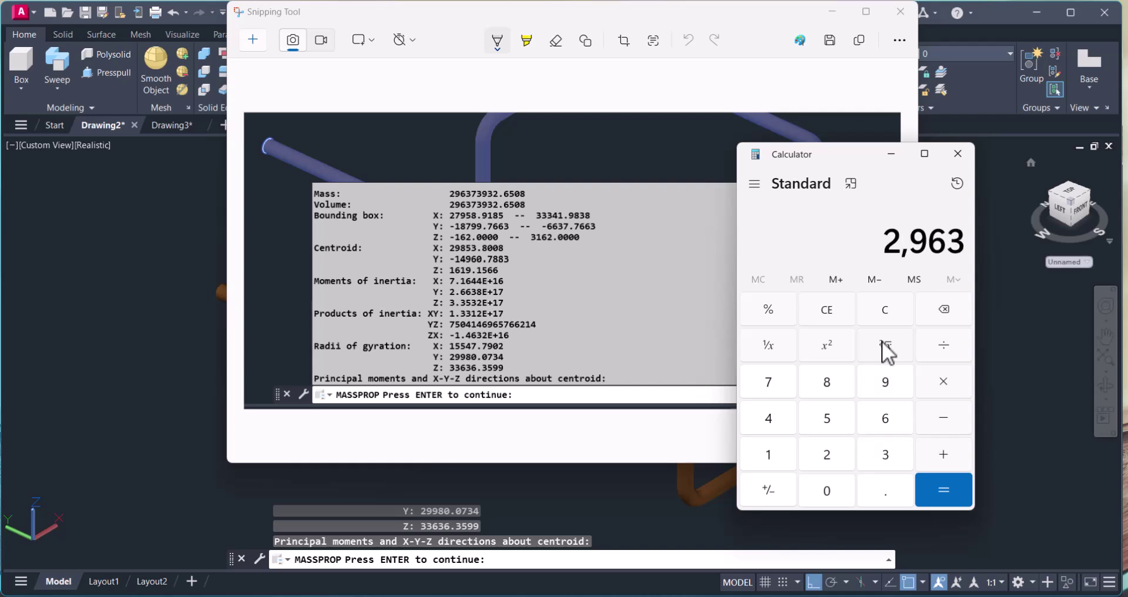
{"action": "type", "text": "73"}
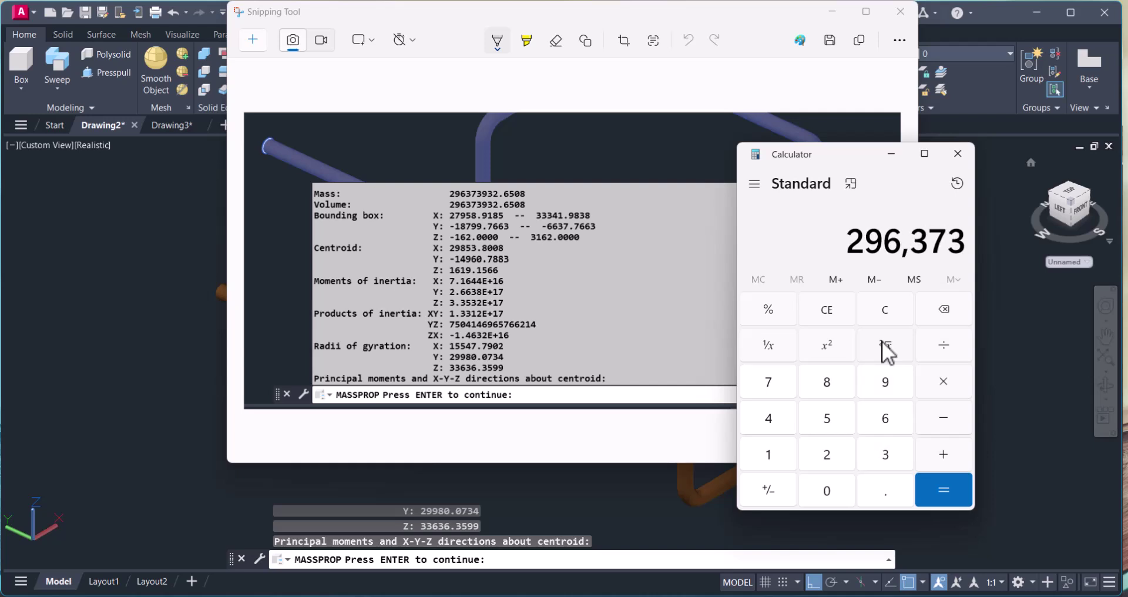
{"action": "type", "text": ",932"}
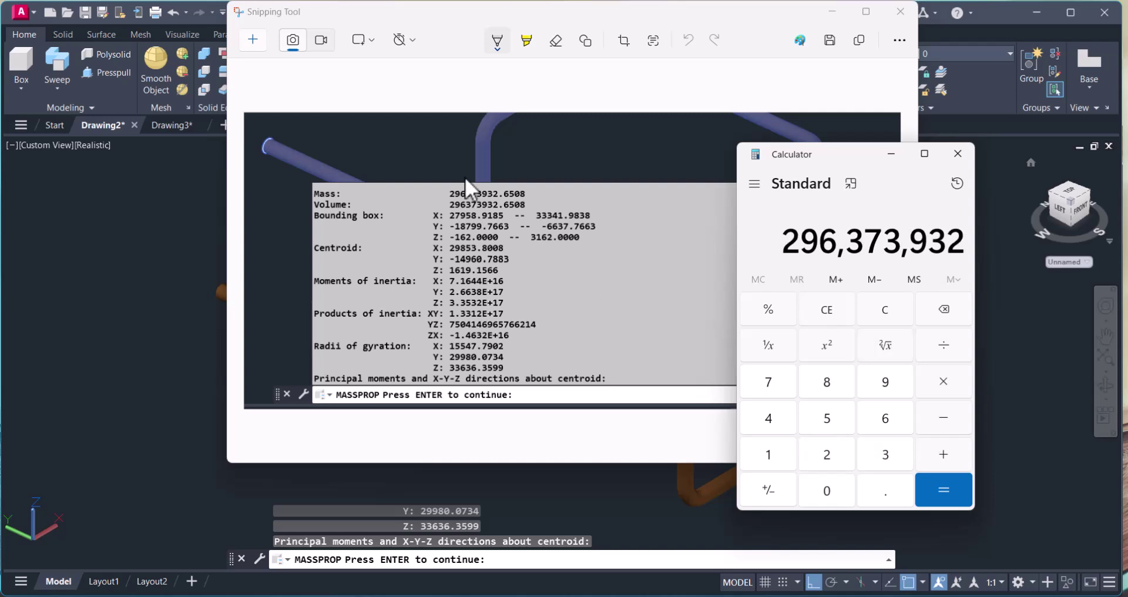
{"action": "type", "text": "*"}
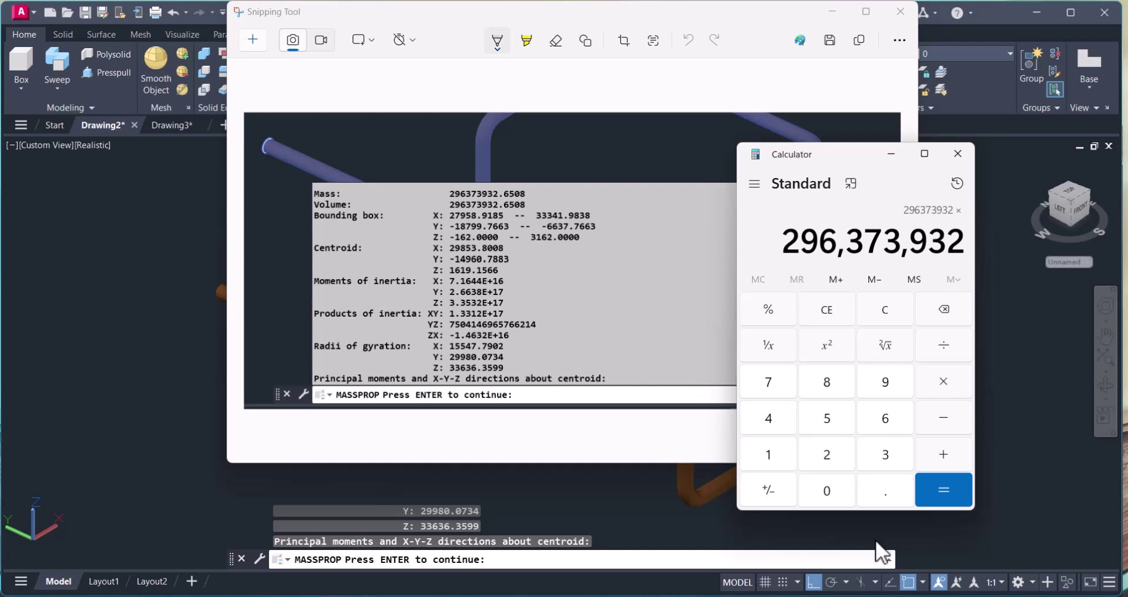
{"action": "type", "text": "0."}
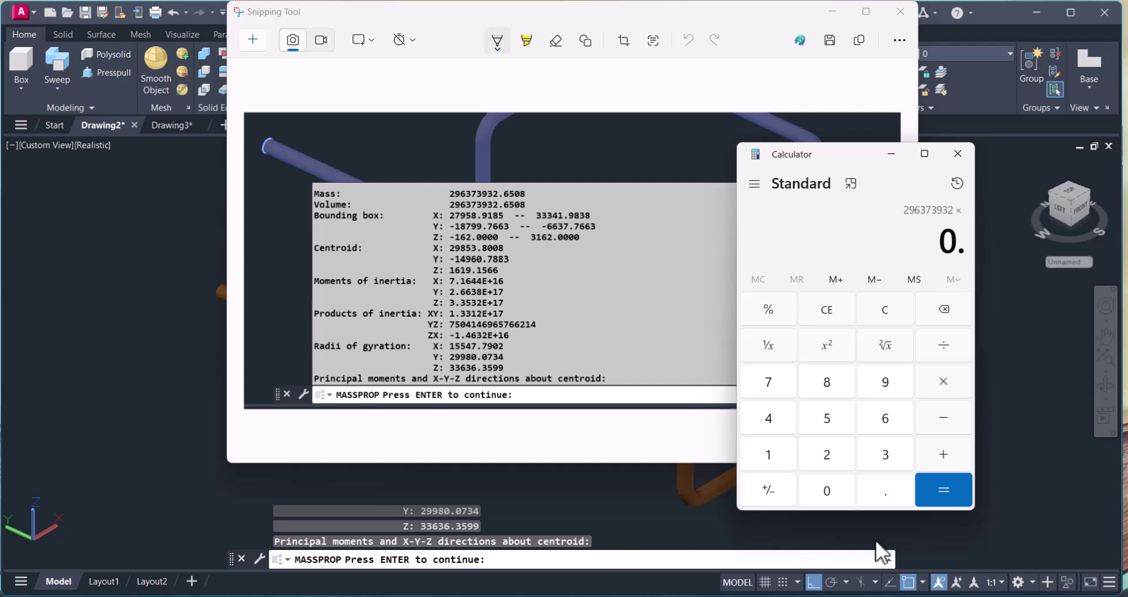
{"action": "type", "text": "785"}
{"action": "key", "text": "Return"}
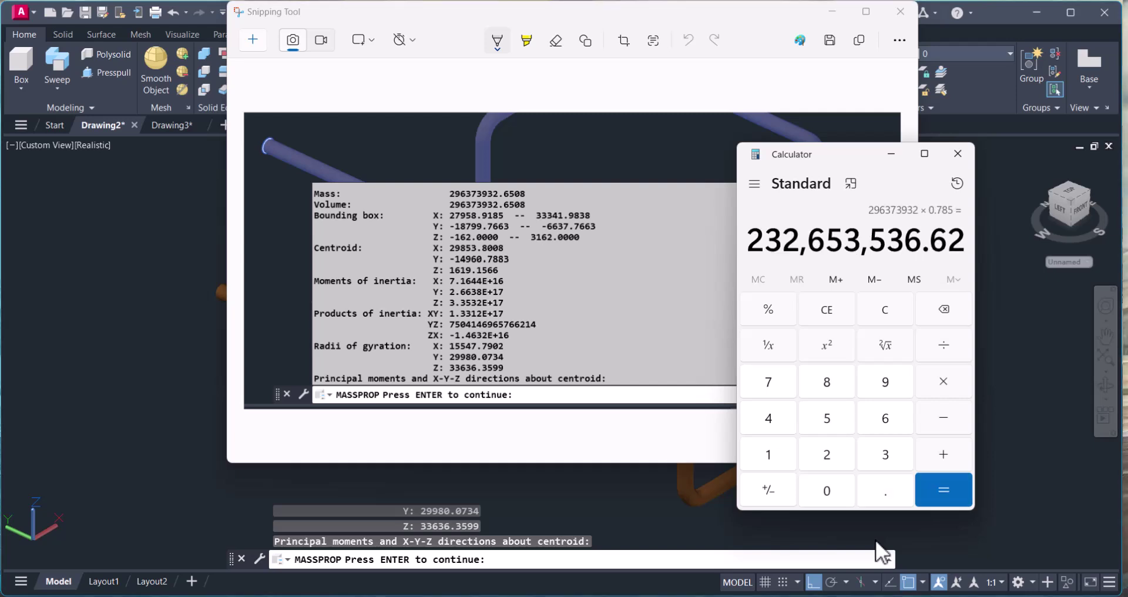
{"action": "type", "text": "/10000"}
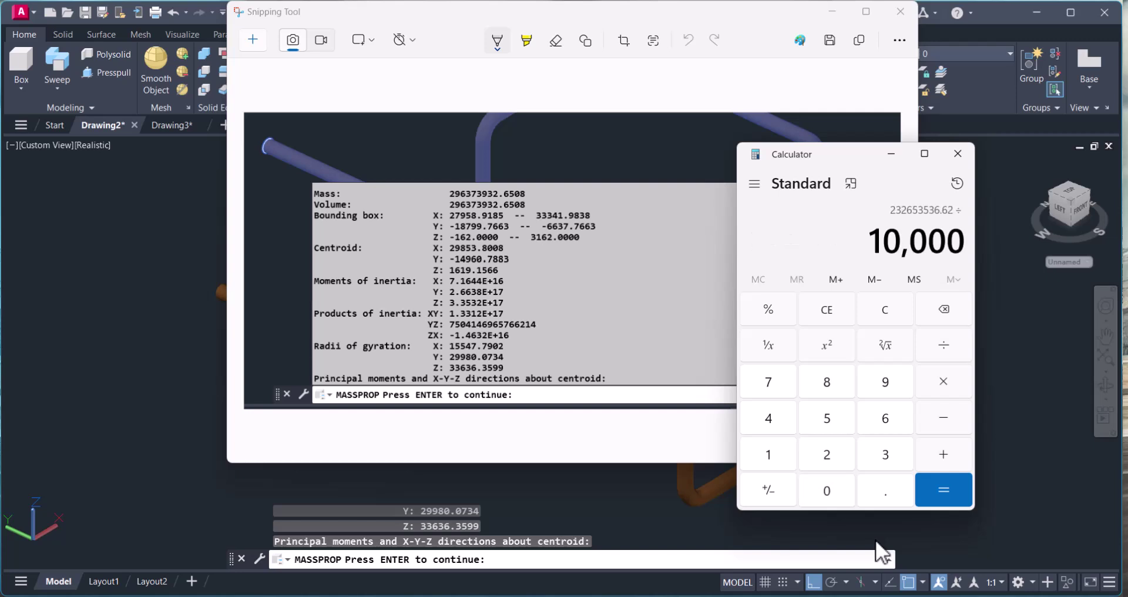
{"action": "type", "text": "0"}
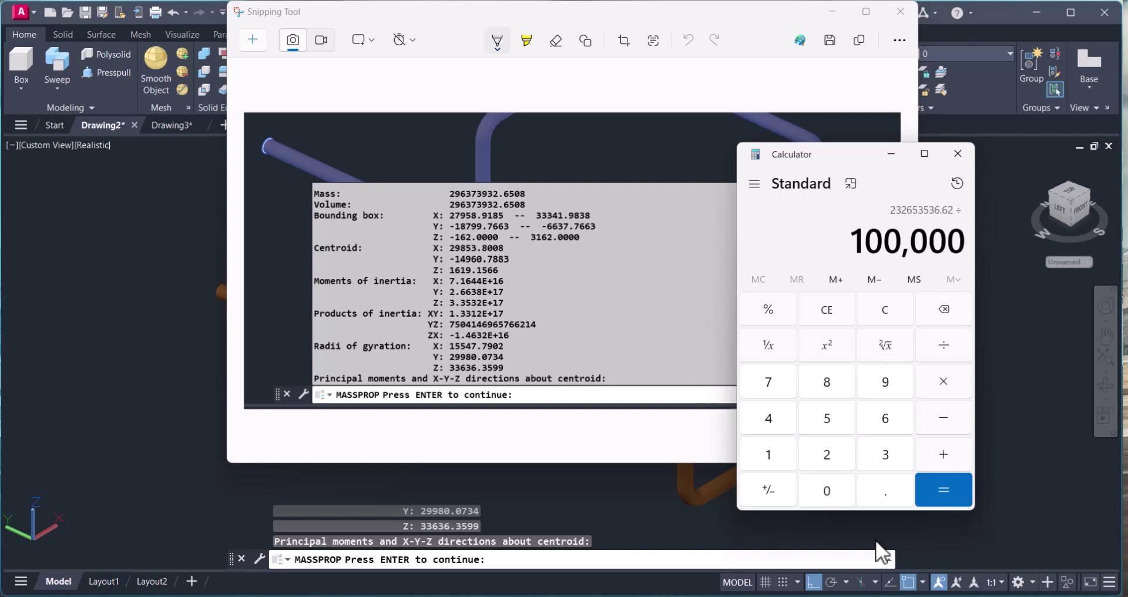
{"action": "key", "text": "Return"}
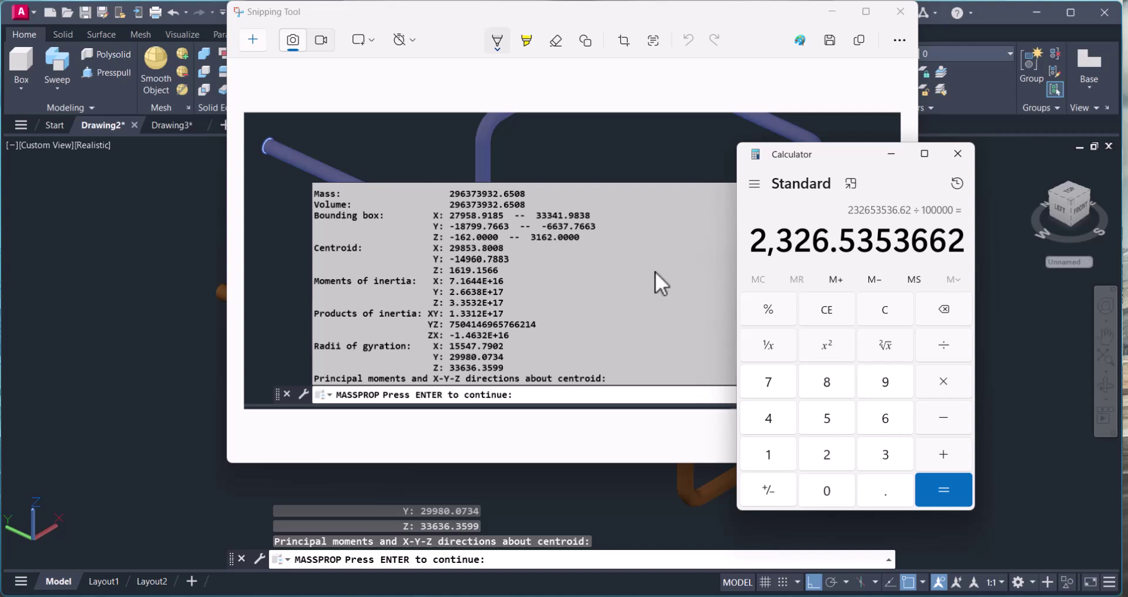
{"action": "mouse_move", "coordinate": [1068, 210]}
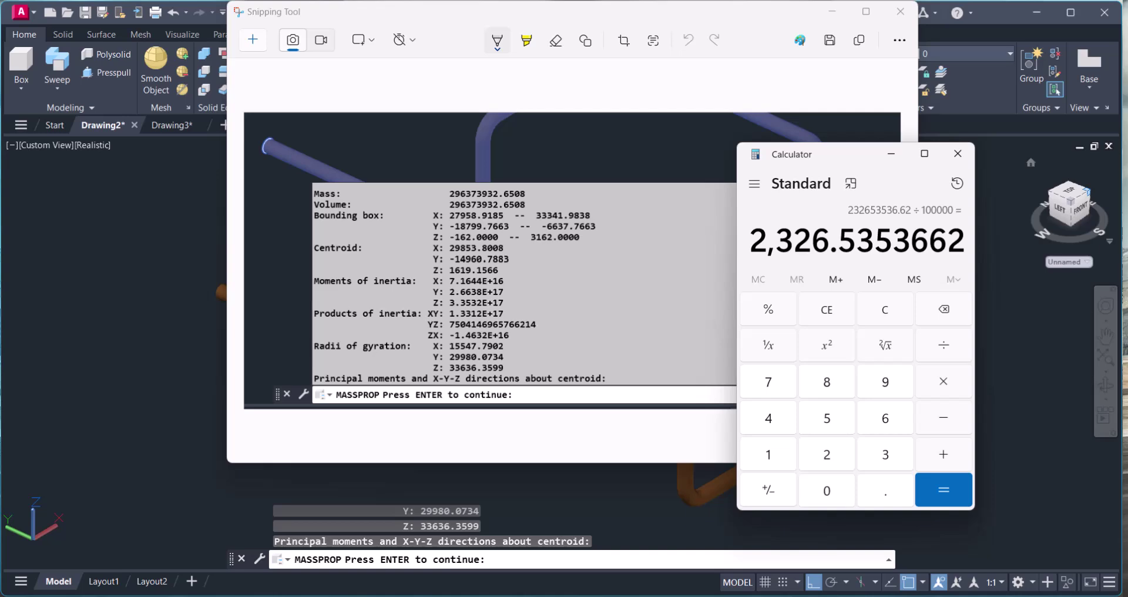
Set the MAIAK-M calculator's diameter to 324 mm and select the 10 mm thickness.
{"action": "key", "text": "alt+Tab"}
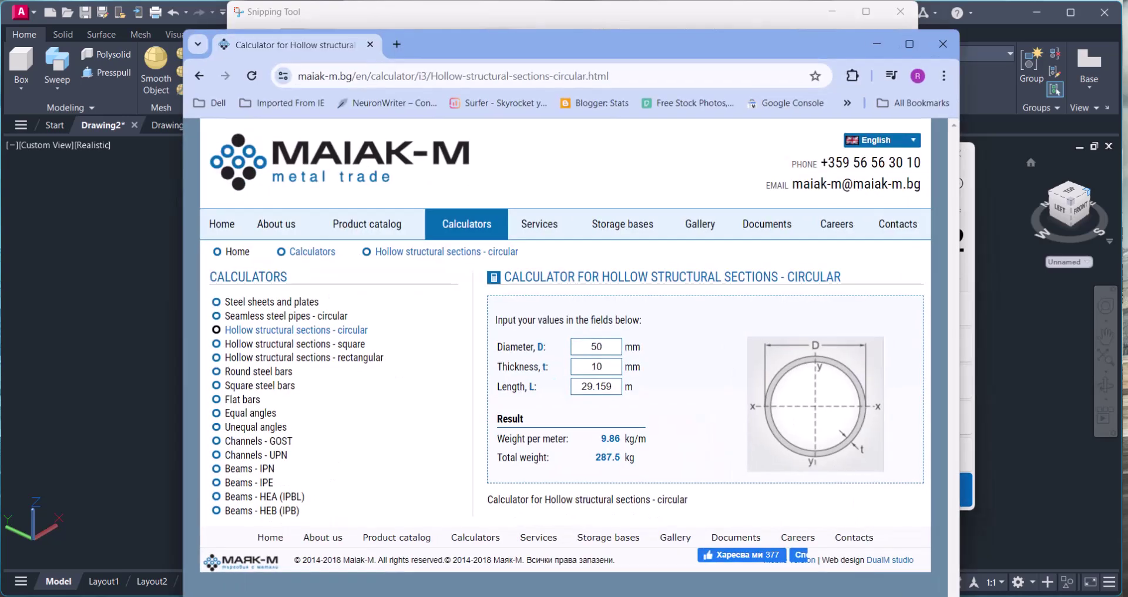
{"action": "left_click_drag", "start_coordinate": [696, 41], "coordinate": [615, 30]}
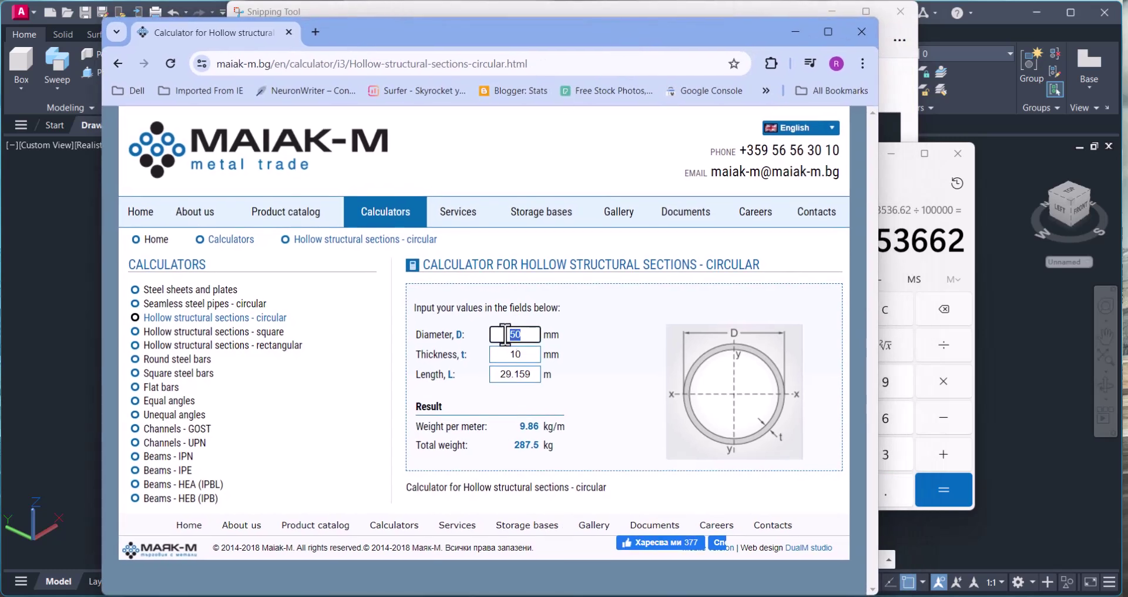
{"action": "left_click_drag", "start_coordinate": [522, 334], "coordinate": [497, 335]}
{"action": "type", "text": "234"}
{"action": "key", "text": "BackSpace"}
{"action": "key", "text": "BackSpace"}
{"action": "key", "text": "BackSpace"}
{"action": "type", "text": "324"}
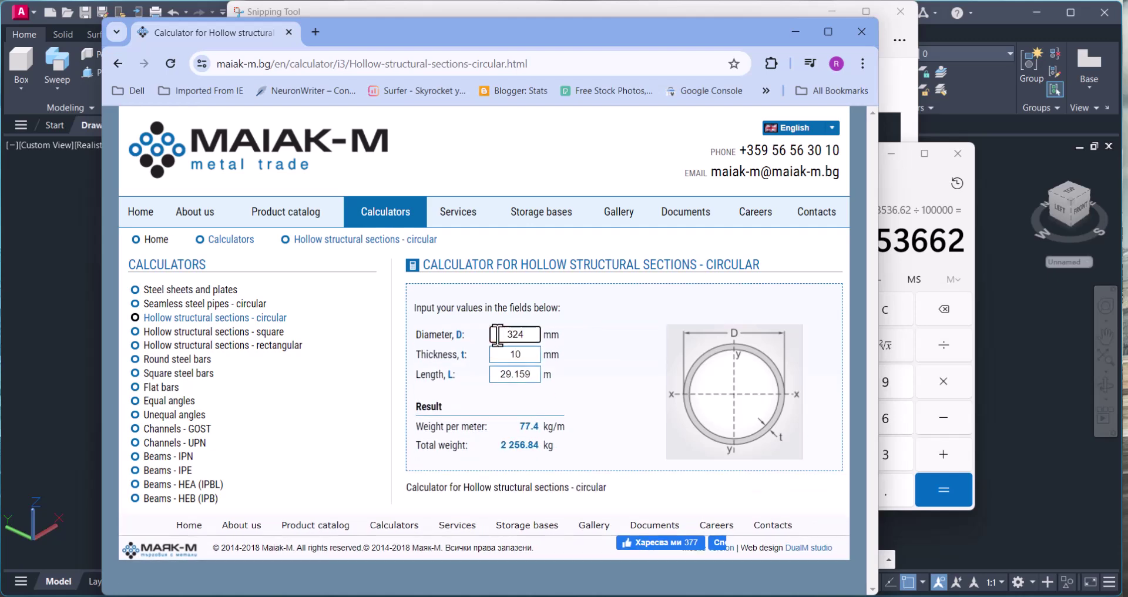
{"action": "mouse_move", "coordinate": [535, 354]}
{"action": "left_mouse_down"}
{"action": "mouse_move", "coordinate": [511, 354]}
{"action": "mouse_move", "coordinate": [503, 376]}
{"action": "mouse_move", "coordinate": [512, 354]}
{"action": "mouse_move", "coordinate": [71, 297]}
{"action": "left_mouse_up"}
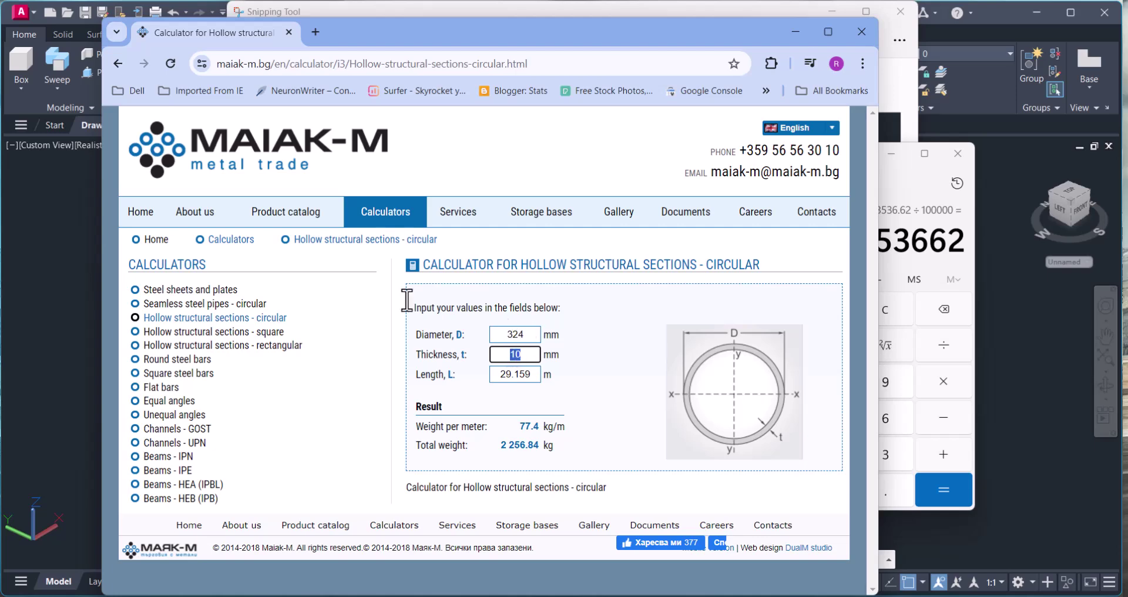
{"action": "left_click", "coordinate": [72, 295]}
Dismiss the MASSPROP report without writing a file and pan to the sweep path.
{"action": "key", "text": "Return"}
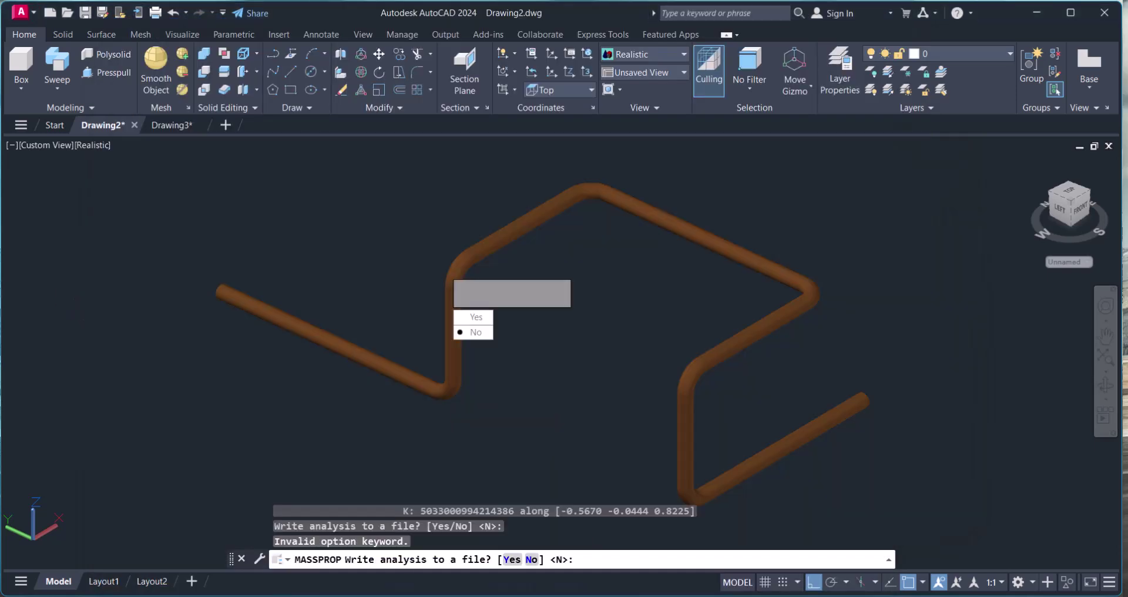
{"action": "scroll", "coordinate": [514, 305], "scroll_direction": "down", "scroll_amount": 3}
{"action": "middle_click_drag", "start_coordinate": [488, 345], "coordinate": [523, 315]}
{"action": "key", "text": "Escape"}
{"action": "scroll", "coordinate": [411, 381], "scroll_direction": "up", "scroll_amount": 3}
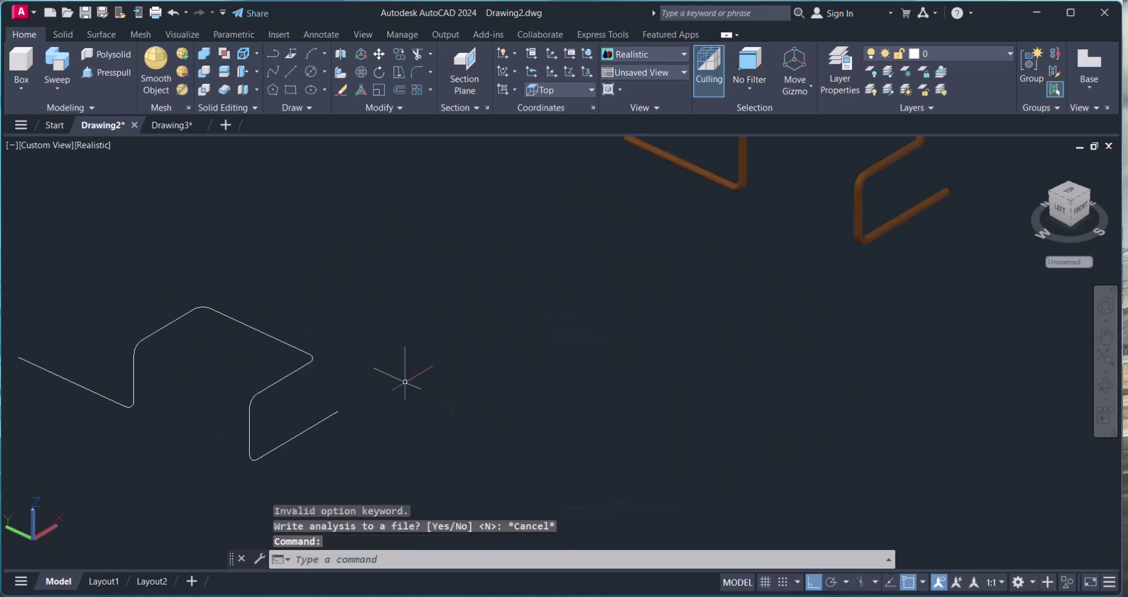
{"action": "left_click", "coordinate": [328, 353]}
{"action": "key", "text": "Escape"}
LIST the white sweep path and scroll through its spline data.
{"action": "type", "text": "l"}
{"action": "key", "text": "Return"}
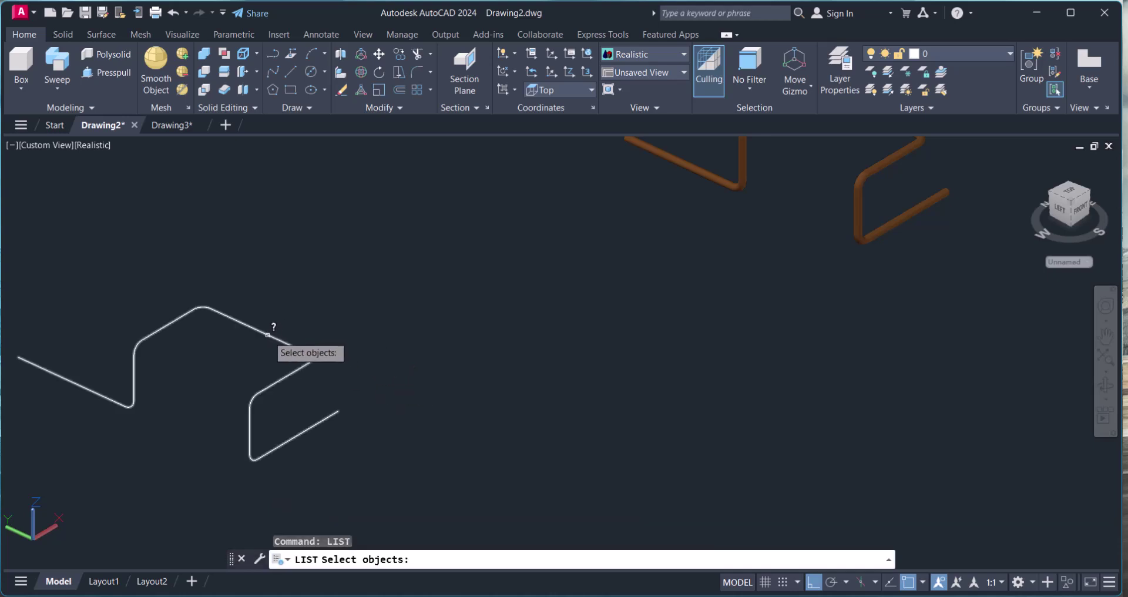
{"action": "left_click", "coordinate": [271, 332]}
{"action": "key", "text": "Return"}
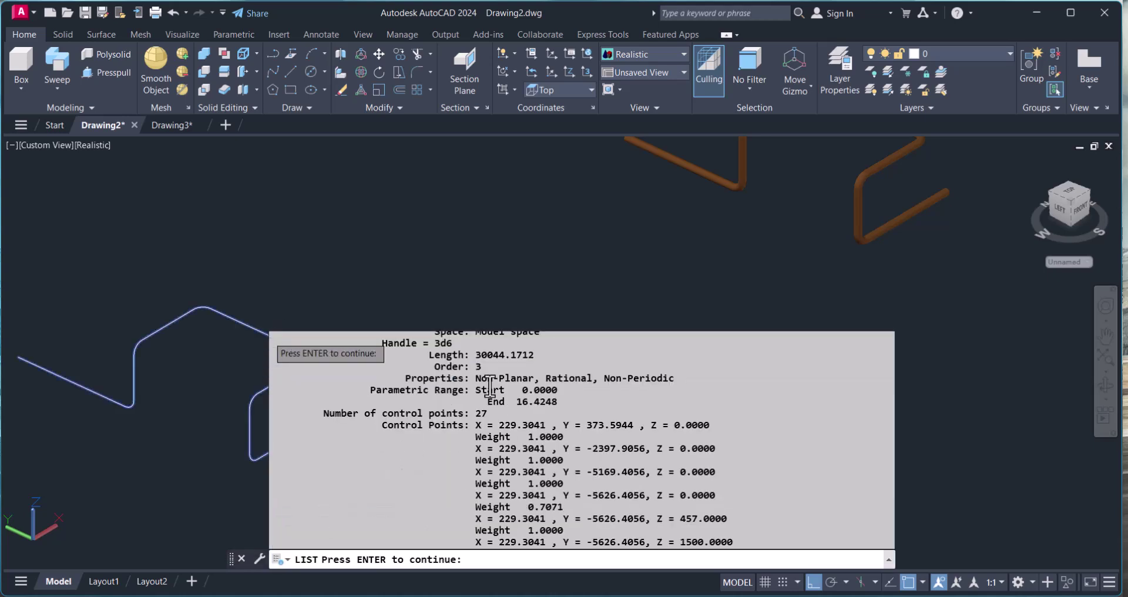
{"action": "scroll", "coordinate": [527, 443], "scroll_direction": "up", "scroll_amount": 2}
{"action": "scroll", "coordinate": [527, 443], "scroll_direction": "up", "scroll_amount": 1}
{"action": "scroll", "coordinate": [529, 444], "scroll_direction": "up", "scroll_amount": 3}
{"action": "scroll", "coordinate": [534, 450], "scroll_direction": "up", "scroll_amount": 4}
{"action": "scroll", "coordinate": [553, 454], "scroll_direction": "down", "scroll_amount": 6}
{"action": "scroll", "coordinate": [566, 452], "scroll_direction": "up", "scroll_amount": 2}
{"action": "scroll", "coordinate": [566, 454], "scroll_direction": "up", "scroll_amount": 3}
{"action": "scroll", "coordinate": [564, 455], "scroll_direction": "up", "scroll_amount": 3}
{"action": "scroll", "coordinate": [561, 458], "scroll_direction": "up", "scroll_amount": 1}
{"action": "scroll", "coordinate": [561, 458], "scroll_direction": "up", "scroll_amount": 1}
{"action": "scroll", "coordinate": [564, 455], "scroll_direction": "up", "scroll_amount": 2}
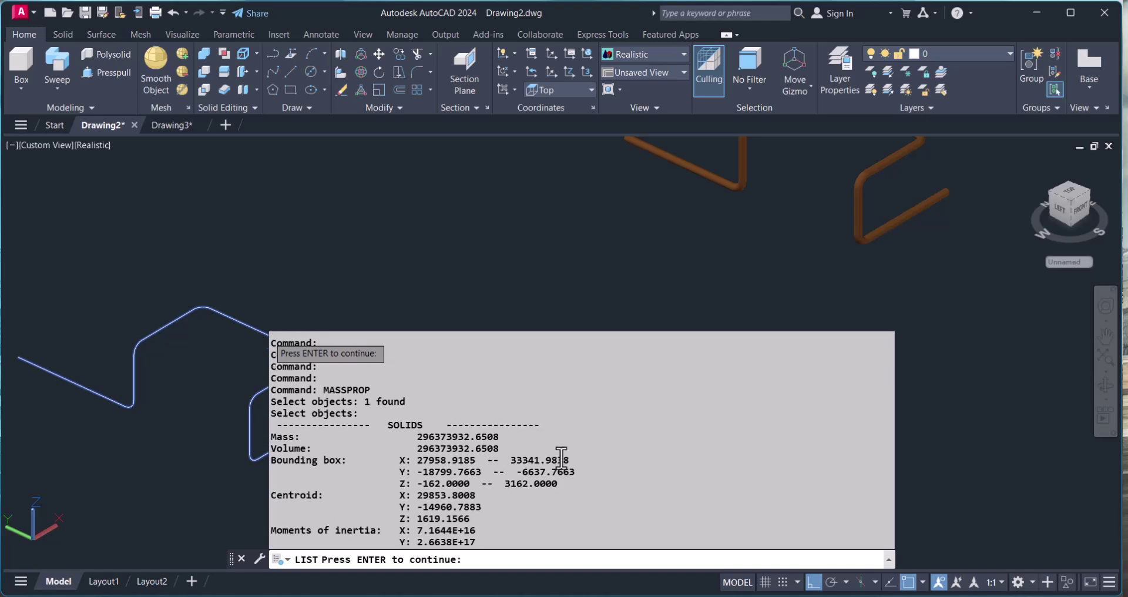
{"action": "scroll", "coordinate": [573, 450], "scroll_direction": "up", "scroll_amount": 3}
{"action": "scroll", "coordinate": [582, 444], "scroll_direction": "up", "scroll_amount": 1}
{"action": "scroll", "coordinate": [587, 446], "scroll_direction": "down", "scroll_amount": 2}
{"action": "scroll", "coordinate": [602, 452], "scroll_direction": "down", "scroll_amount": 2}
{"action": "scroll", "coordinate": [614, 449], "scroll_direction": "down", "scroll_amount": 3}
{"action": "scroll", "coordinate": [619, 445], "scroll_direction": "down", "scroll_amount": 2}
{"action": "scroll", "coordinate": [617, 445], "scroll_direction": "down", "scroll_amount": 1}
{"action": "scroll", "coordinate": [619, 447], "scroll_direction": "down", "scroll_amount": 2}
{"action": "scroll", "coordinate": [619, 446], "scroll_direction": "down", "scroll_amount": 1}
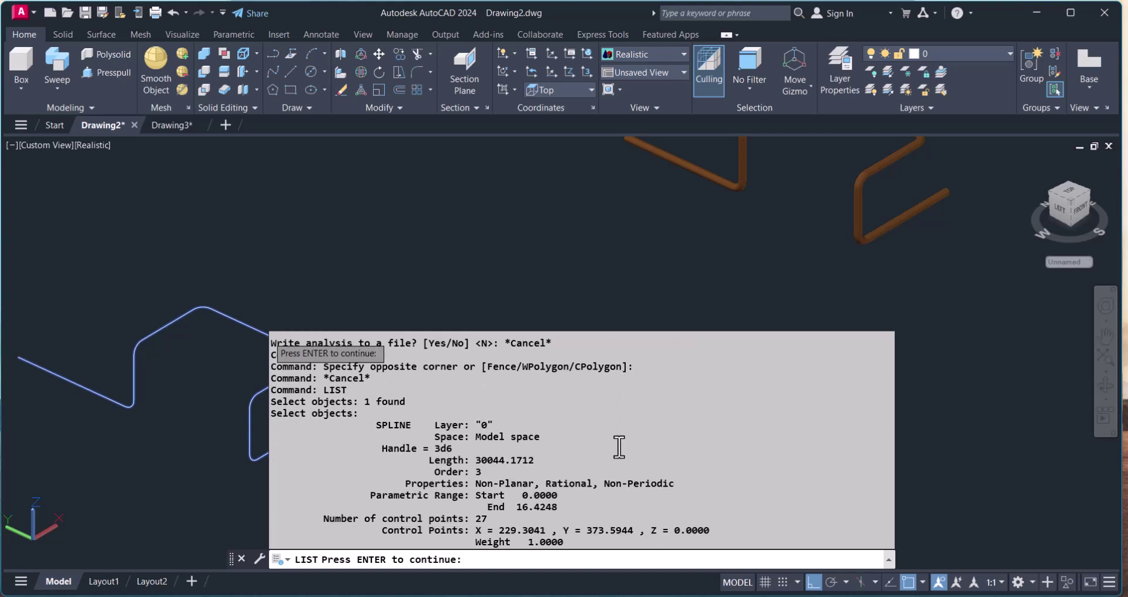
{"action": "scroll", "coordinate": [619, 447], "scroll_direction": "down", "scroll_amount": 1}
{"action": "scroll", "coordinate": [619, 446], "scroll_direction": "down", "scroll_amount": 2}
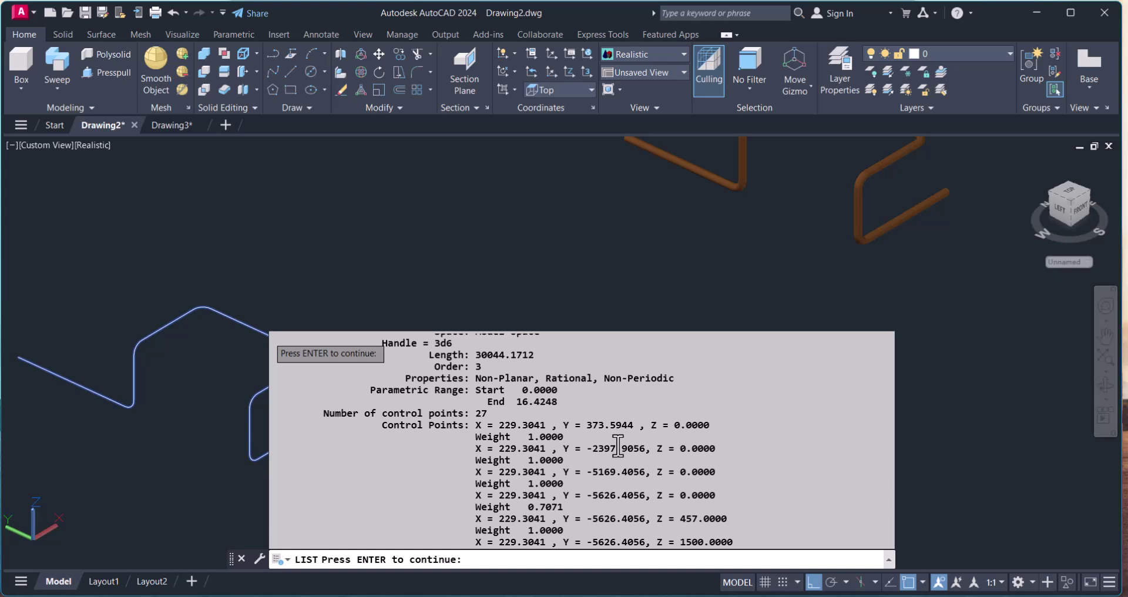
{"action": "key", "text": "Escape"}
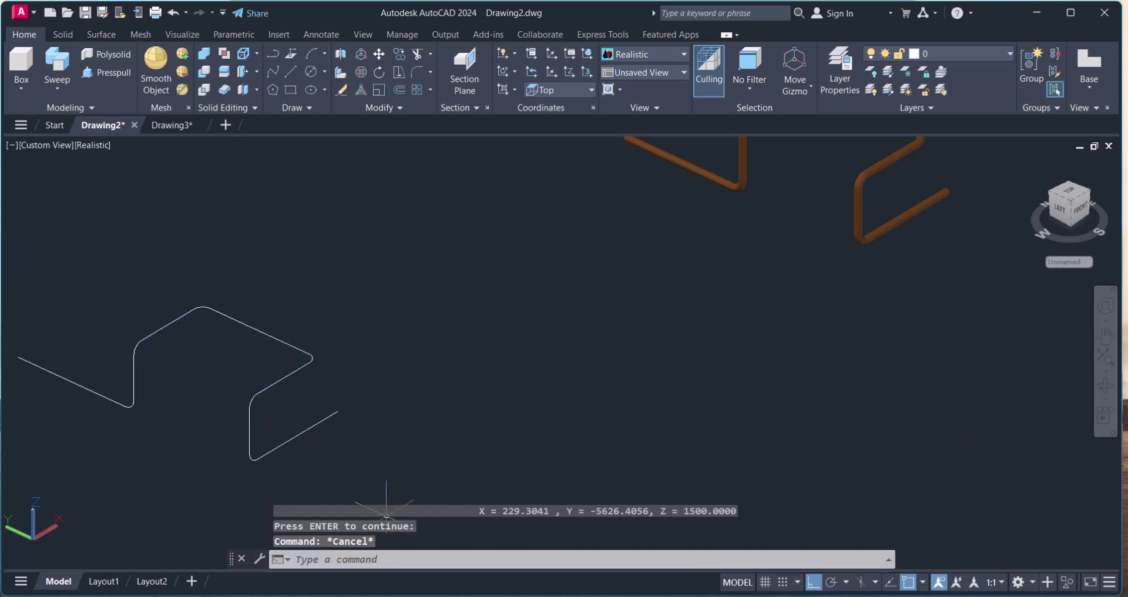
List the sweep path again to read its 30044.1712 length and 27 control points.
{"action": "left_click", "coordinate": [395, 559]}
{"action": "type", "text": "ist"}
{"action": "key", "text": "Return"}
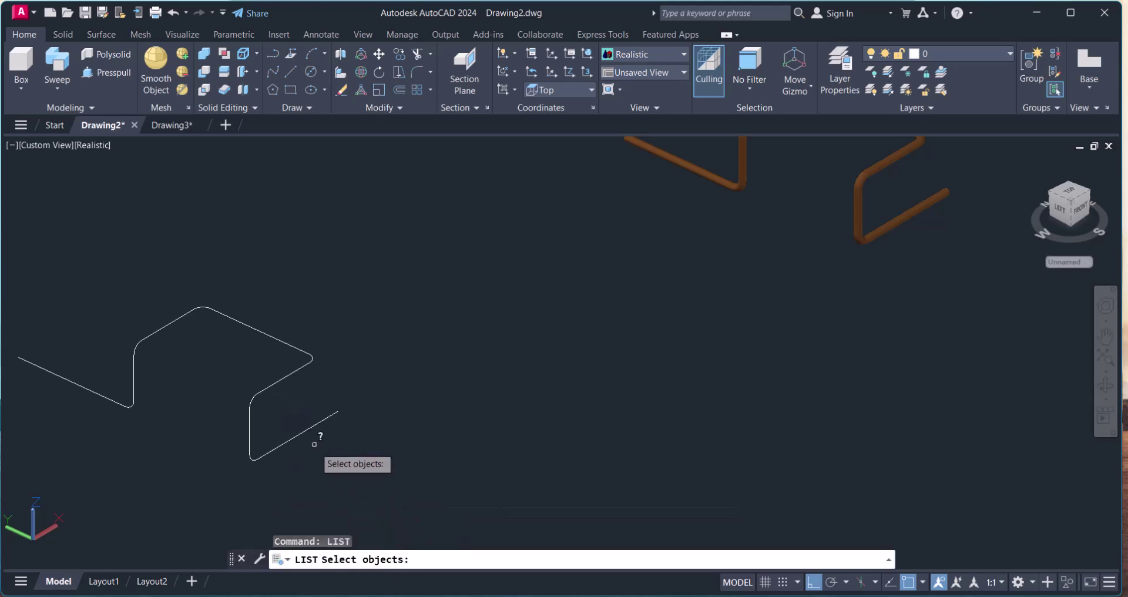
{"action": "left_click", "coordinate": [308, 427]}
{"action": "key", "text": "Return"}
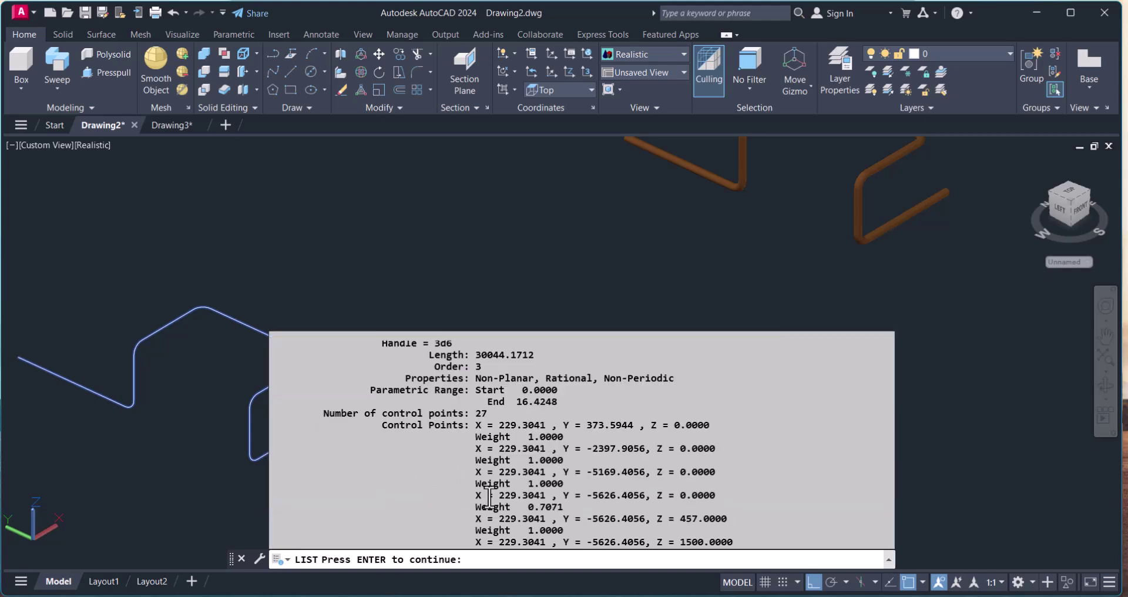
{"action": "left_click_drag", "start_coordinate": [478, 352], "coordinate": [482, 355]}
{"action": "scroll", "coordinate": [482, 355], "scroll_direction": "down", "scroll_amount": 8}
{"action": "scroll", "coordinate": [546, 446], "scroll_direction": "up", "scroll_amount": 1}
{"action": "scroll", "coordinate": [545, 446], "scroll_direction": "up", "scroll_amount": 2}
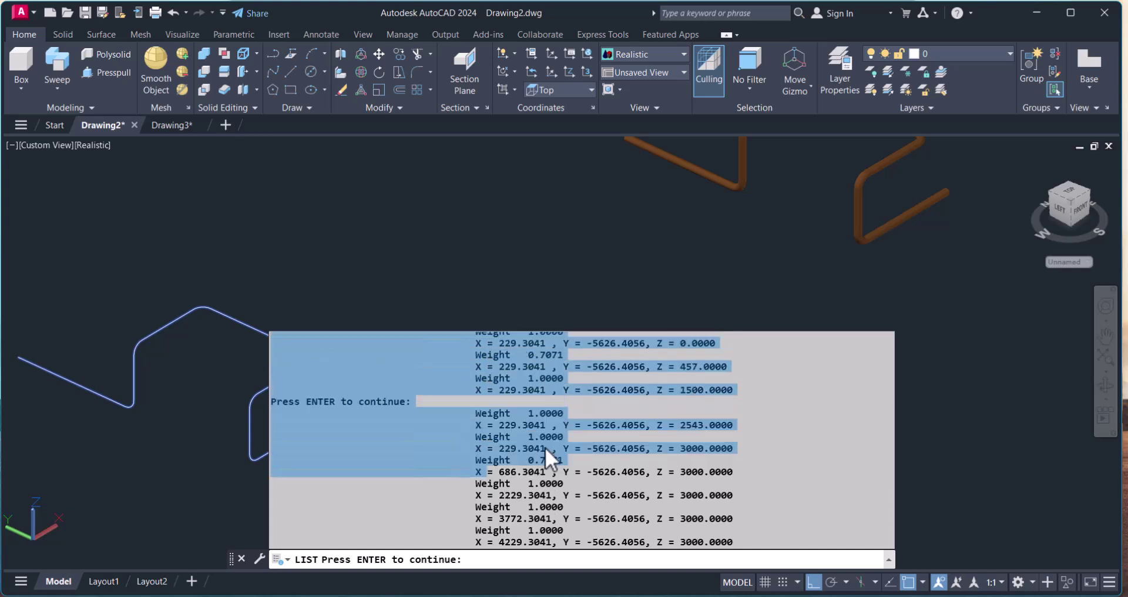
{"action": "scroll", "coordinate": [546, 446], "scroll_direction": "up", "scroll_amount": 1}
{"action": "left_click", "coordinate": [564, 435]}
{"action": "scroll", "coordinate": [564, 435], "scroll_direction": "up", "scroll_amount": 1}
{"action": "scroll", "coordinate": [564, 435], "scroll_direction": "up", "scroll_amount": 2}
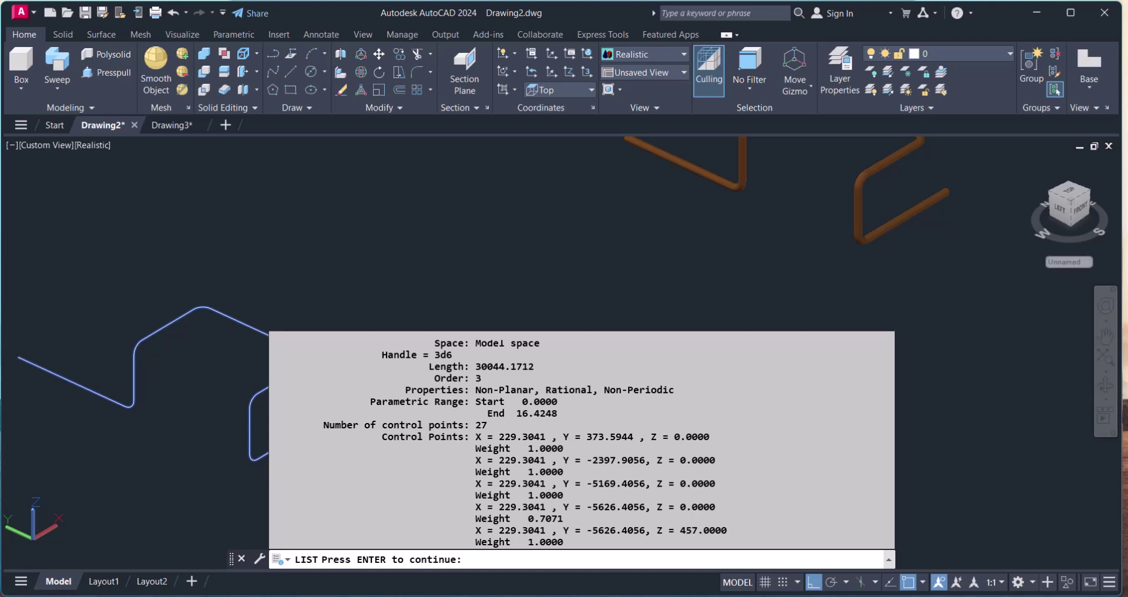
Replace the 29.159 length with 30.014 in MAIAK-M, giving 2 323.02 kg versus 2,326.54.
{"action": "key", "text": "alt+Tab"}
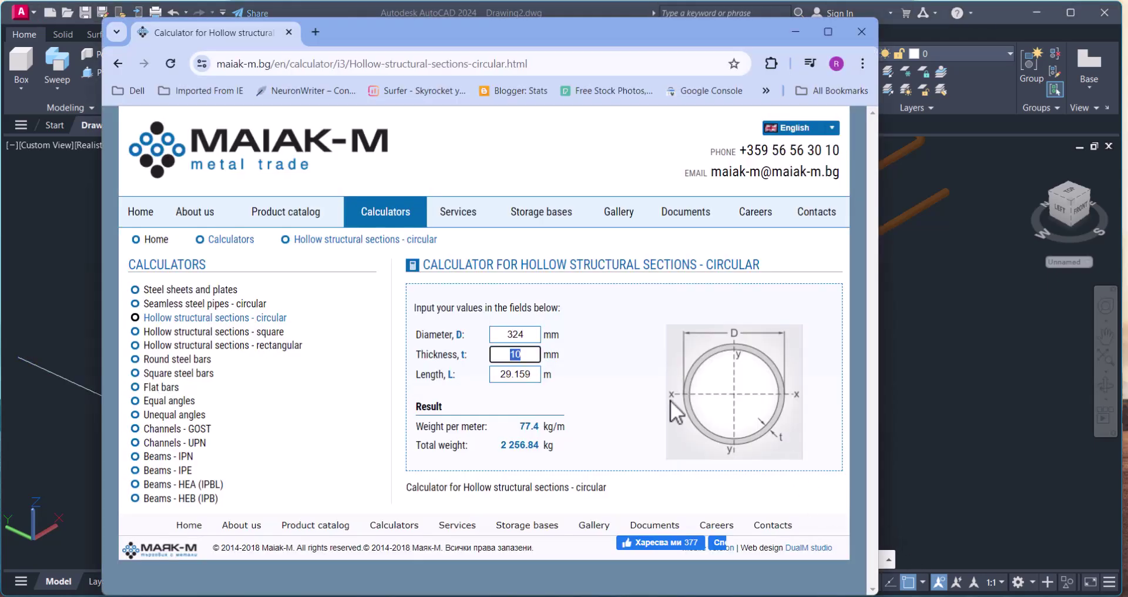
{"action": "mouse_move", "coordinate": [421, 26]}
{"action": "left_mouse_down"}
{"action": "mouse_move", "coordinate": [715, 52]}
{"action": "mouse_move", "coordinate": [581, 12]}
{"action": "left_mouse_up"}
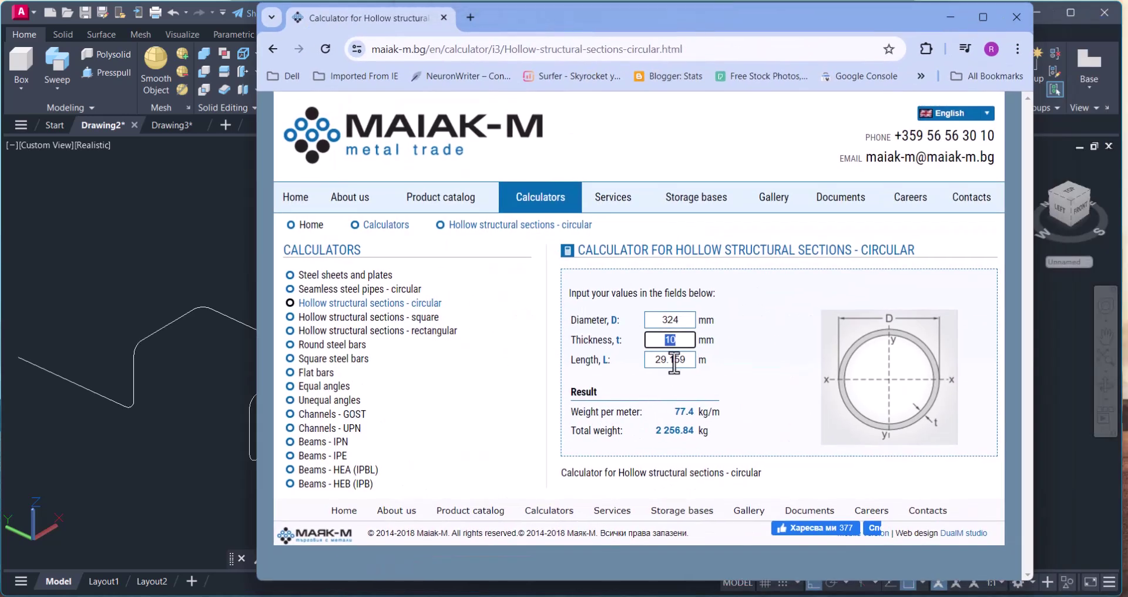
{"action": "left_click_drag", "start_coordinate": [687, 363], "coordinate": [647, 365]}
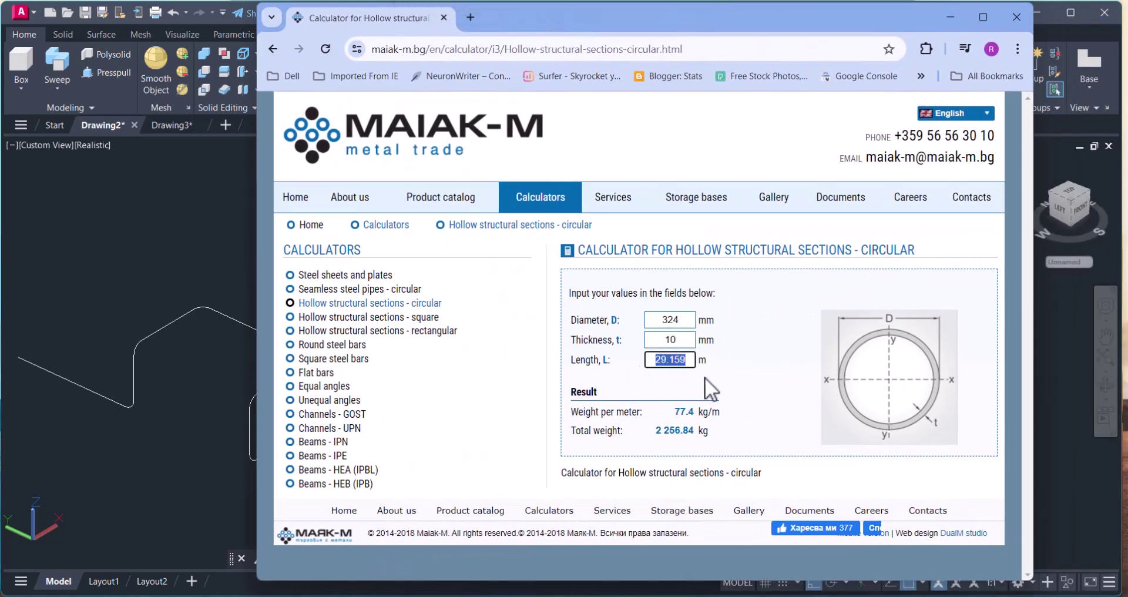
{"action": "type", "text": "30.014"}
{"action": "key", "text": "alt+Tab"}
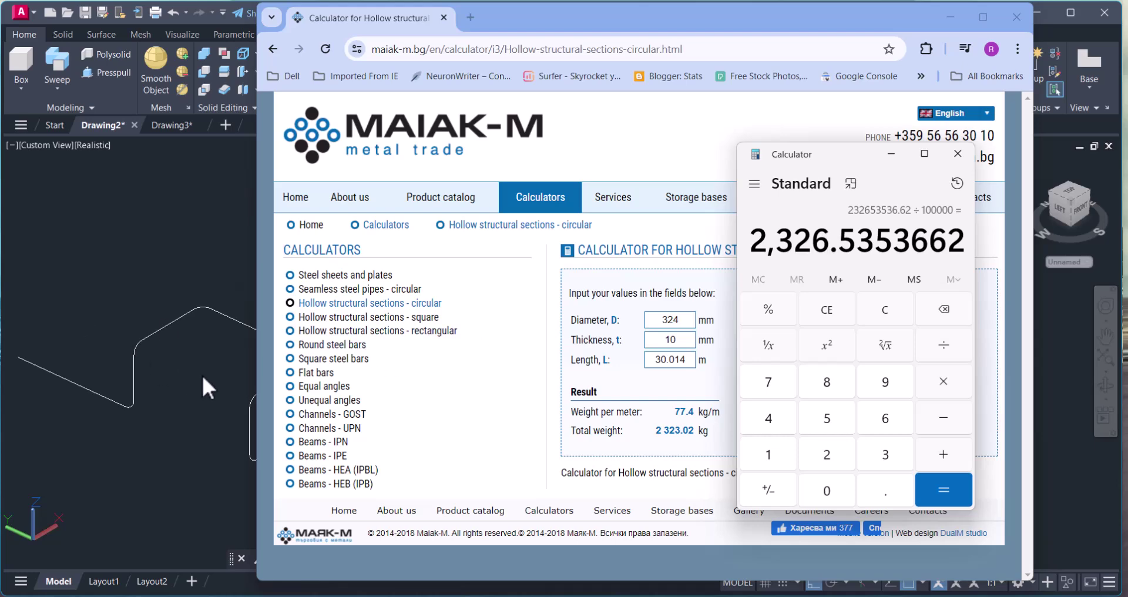
Minimize Chrome and centre the brown bent pipe in the AutoCAD viewport.
{"action": "left_click", "coordinate": [950, 17]}
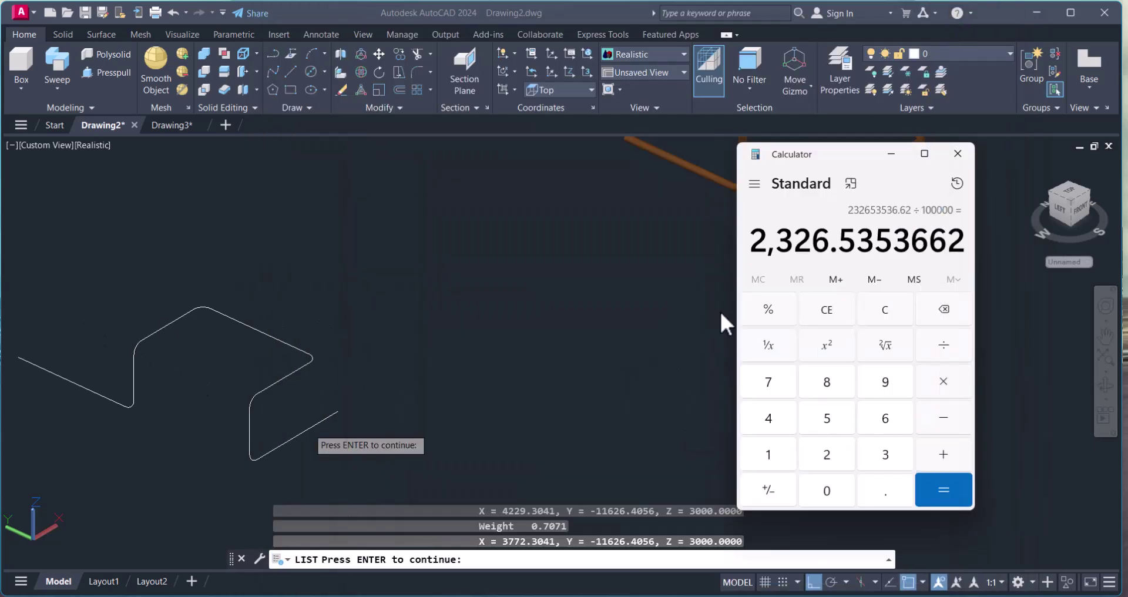
{"action": "left_click", "coordinate": [414, 304]}
{"action": "scroll", "coordinate": [398, 328], "scroll_direction": "down", "scroll_amount": 3}
{"action": "scroll", "coordinate": [479, 313], "scroll_direction": "up", "scroll_amount": 3}
{"action": "mouse_move", "coordinate": [479, 313]}
{"action": "middle_mouse_down"}
{"action": "mouse_move", "coordinate": [524, 331]}
{"action": "mouse_move", "coordinate": [604, 277]}
{"action": "mouse_move", "coordinate": [538, 329]}
{"action": "middle_mouse_up"}
{"action": "scroll", "coordinate": [604, 277], "scroll_direction": "up", "scroll_amount": 3}
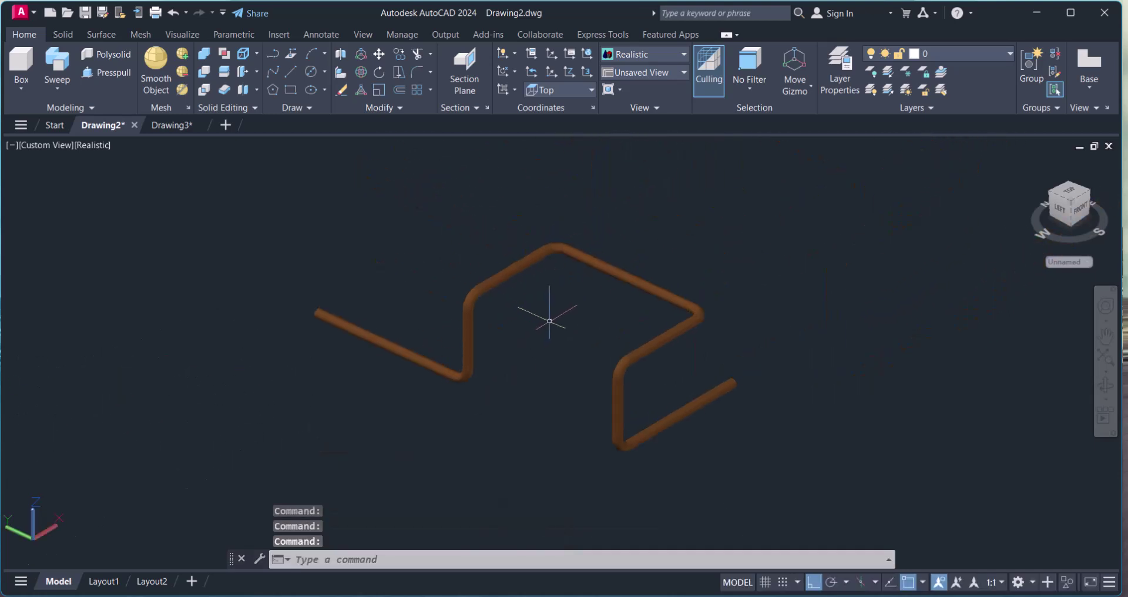